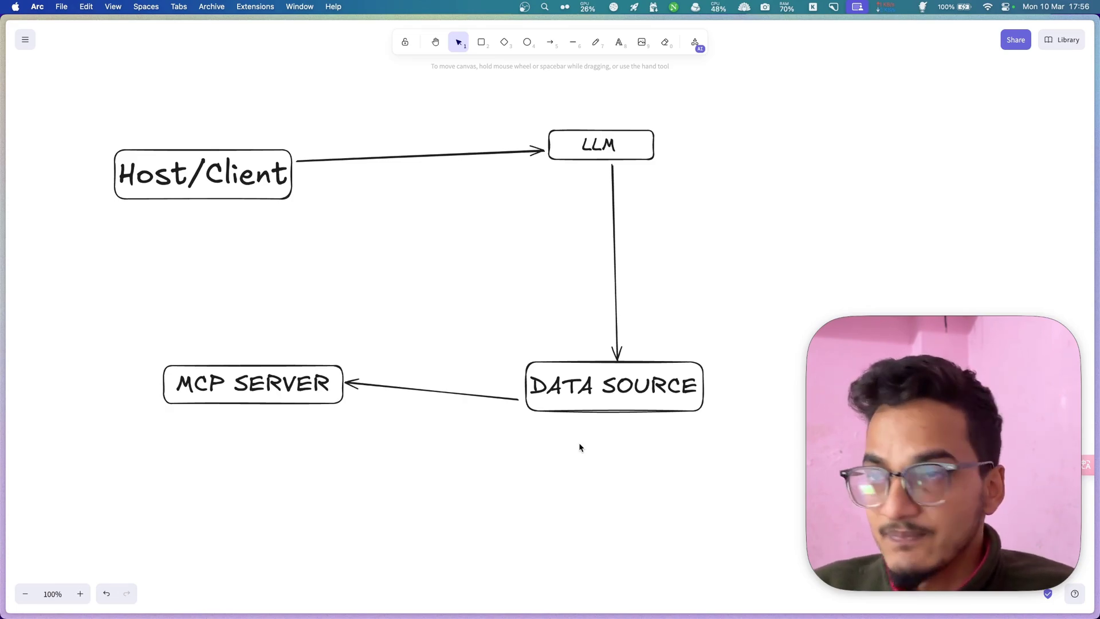
- Select the LLM, DATA SOURCE and MCP SERVER boxes in turn, then undo the last edit
{"action": "left_click_drag", "start_coordinate": [225, 98], "coordinate": [204, 273]}
{"action": "left_click_drag", "start_coordinate": [576, 107], "coordinate": [650, 205]}
{"action": "left_click_drag", "start_coordinate": [454, 324], "coordinate": [694, 378]}
{"action": "key", "text": "Return"}
{"action": "left_click_drag", "start_coordinate": [164, 311], "coordinate": [311, 431]}
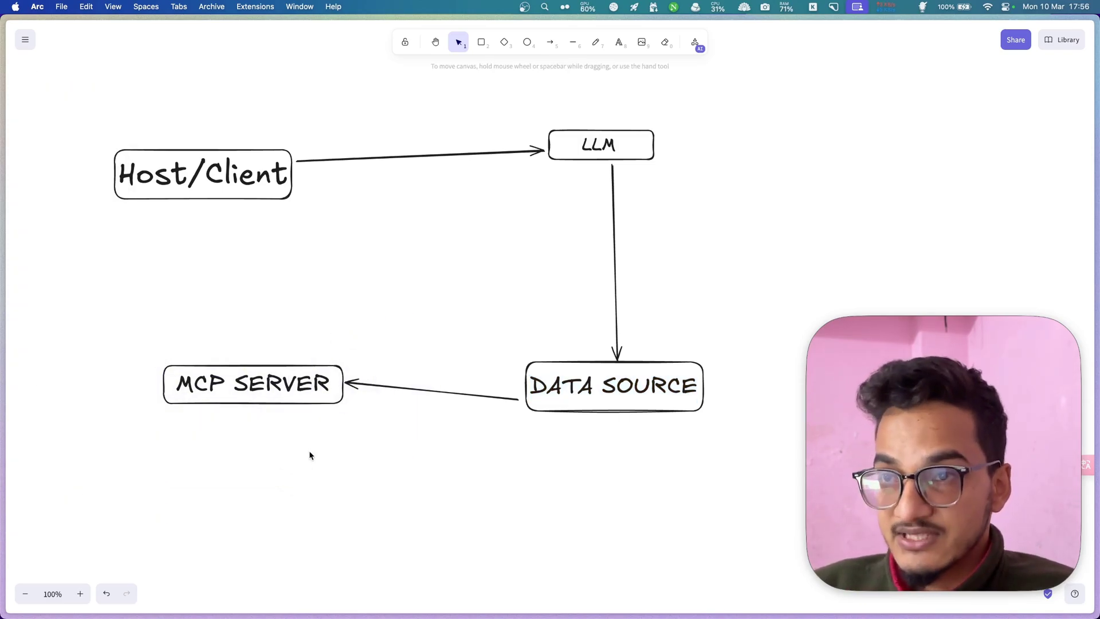
{"action": "key", "text": "super+z"}
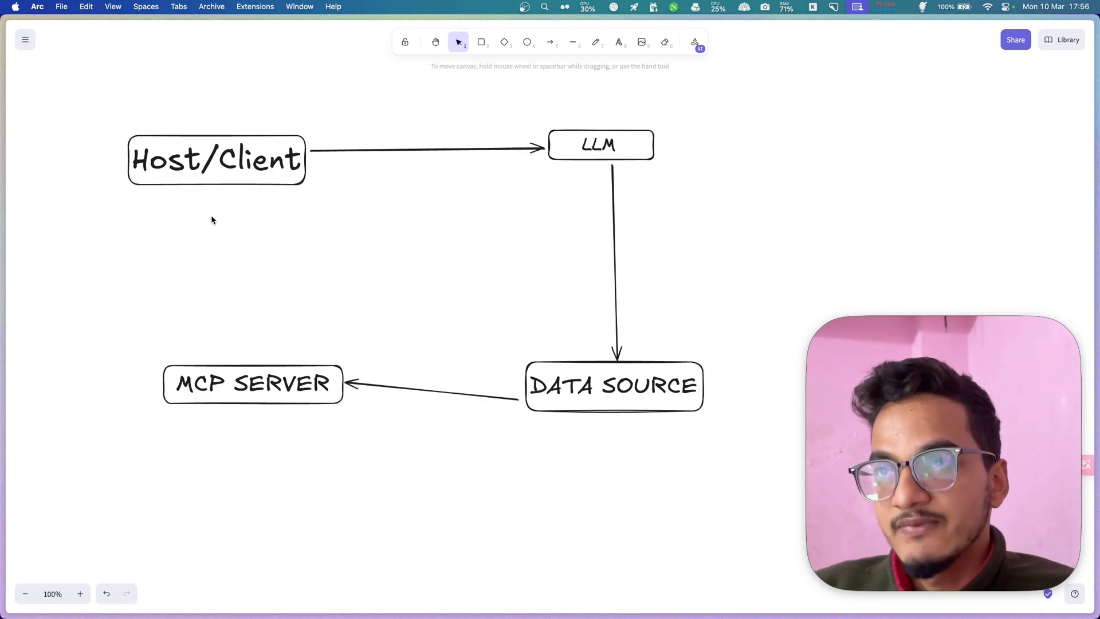
- Move the Host/Client box up and to the right, then nudge it slightly right
{"action": "left_click_drag", "start_coordinate": [250, 171], "coordinate": [267, 164]}
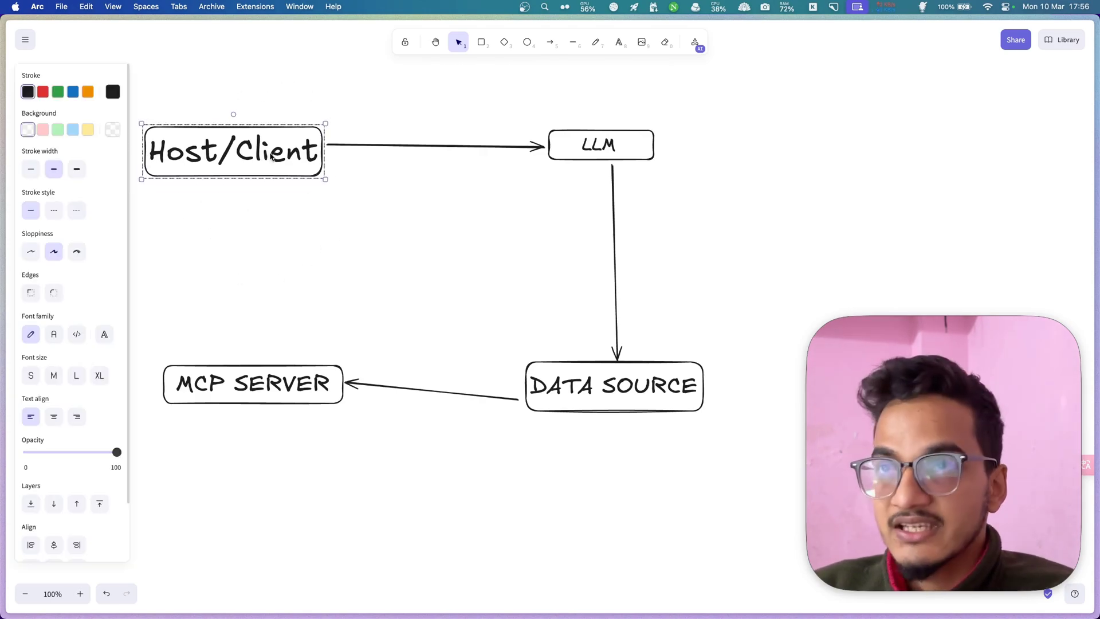
{"action": "left_click", "coordinate": [234, 216]}
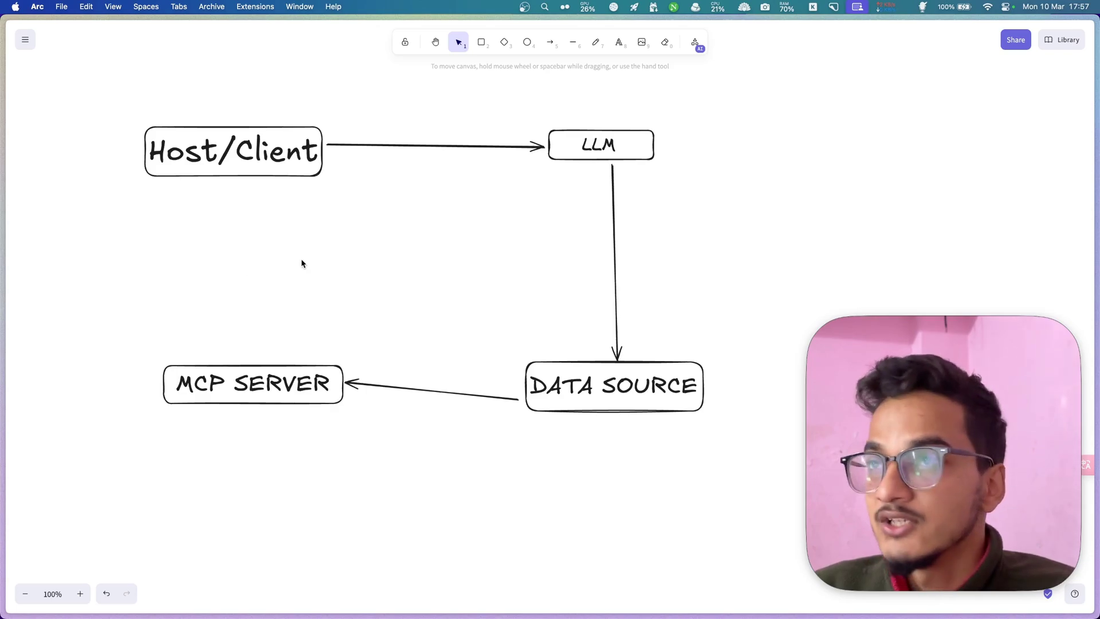
{"action": "mouse_move", "coordinate": [291, 143]}
{"action": "left_mouse_down"}
{"action": "mouse_move", "coordinate": [342, 172]}
{"action": "mouse_move", "coordinate": [307, 148]}
{"action": "left_mouse_up"}
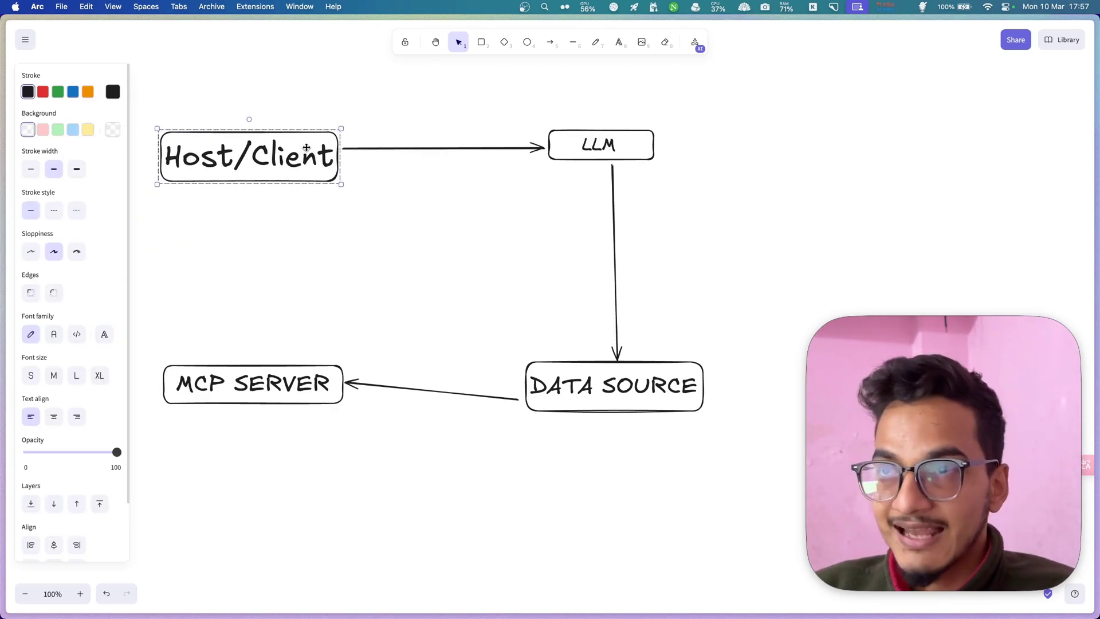
{"action": "left_click", "coordinate": [247, 293]}
- Reposition the LLM box, settling it up and to the left
{"action": "mouse_move", "coordinate": [596, 151]}
{"action": "left_mouse_down"}
{"action": "mouse_move", "coordinate": [579, 147]}
{"action": "mouse_move", "coordinate": [604, 165]}
{"action": "left_mouse_up"}
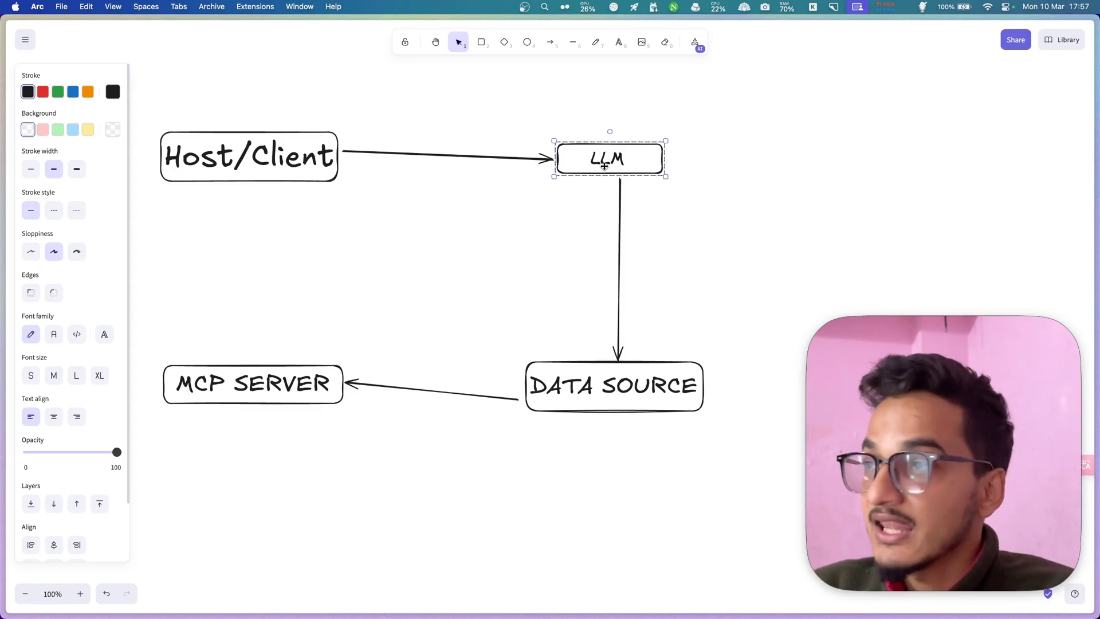
{"action": "left_click_drag", "start_coordinate": [605, 166], "coordinate": [721, 157]}
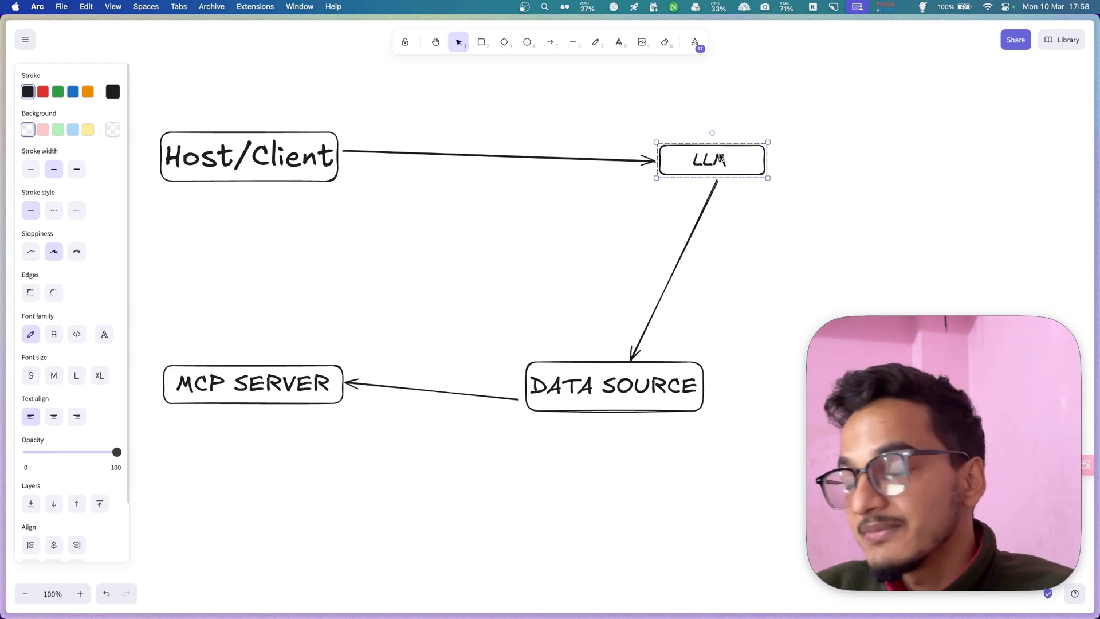
{"action": "left_click_drag", "start_coordinate": [721, 158], "coordinate": [591, 124]}
{"action": "left_click", "coordinate": [394, 359]}
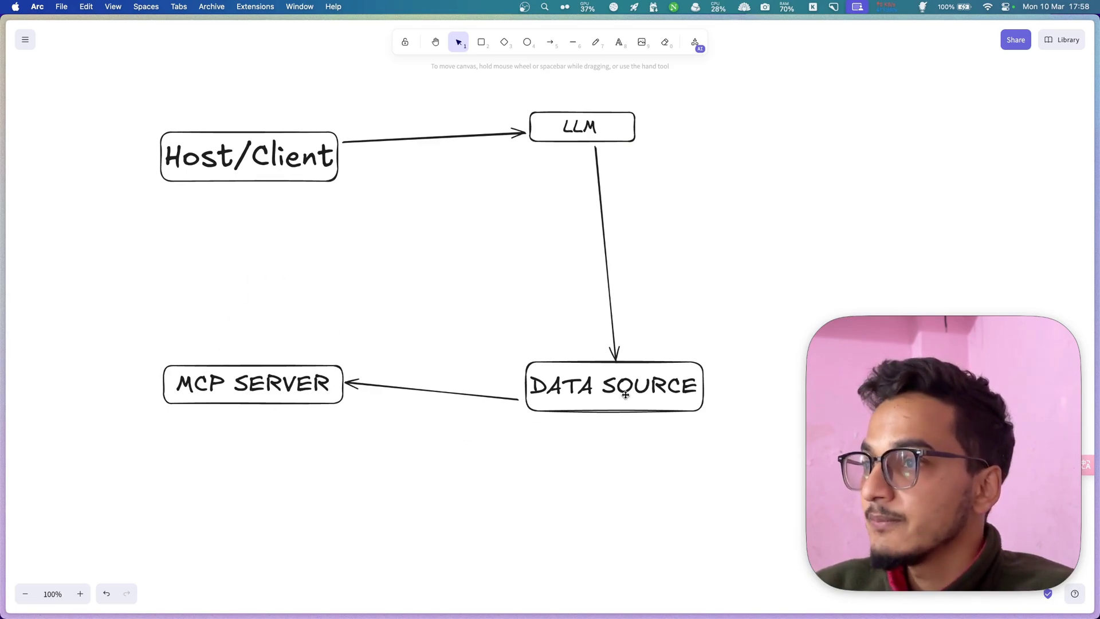
- Shift the DATA SOURCE box left and up so its arrows line up
{"action": "left_click_drag", "start_coordinate": [624, 393], "coordinate": [611, 414]}
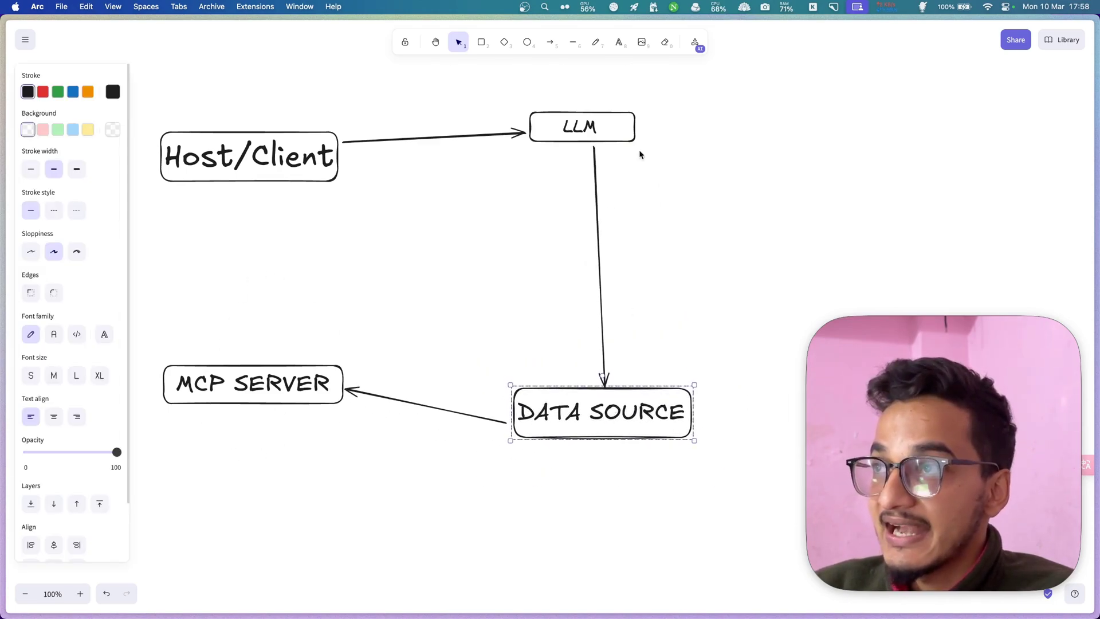
{"action": "left_click", "coordinate": [565, 116]}
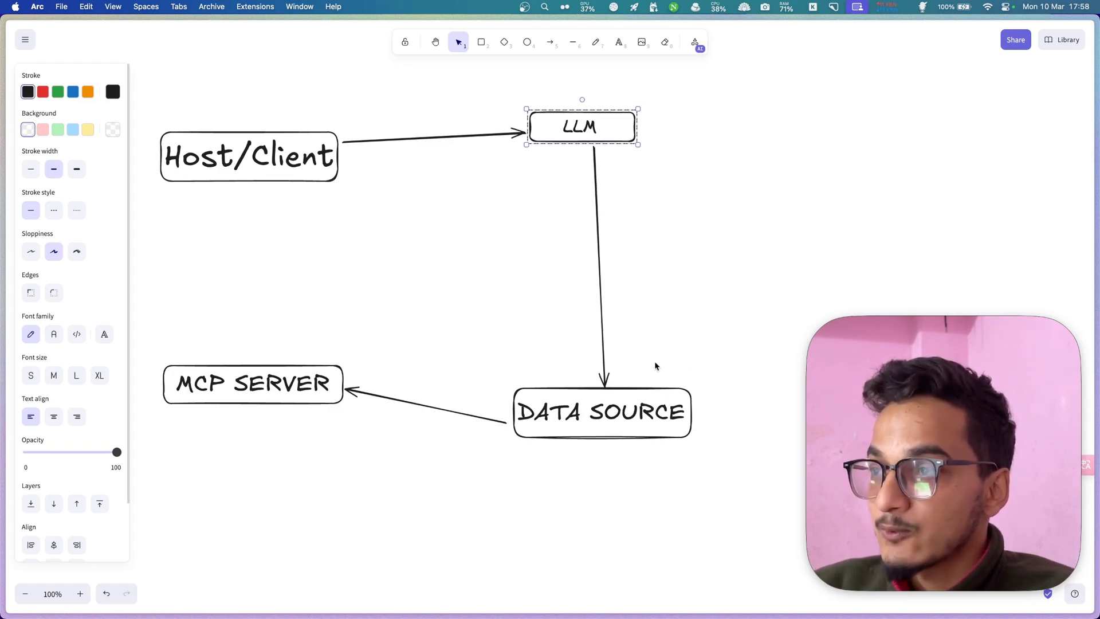
{"action": "left_click", "coordinate": [555, 85]}
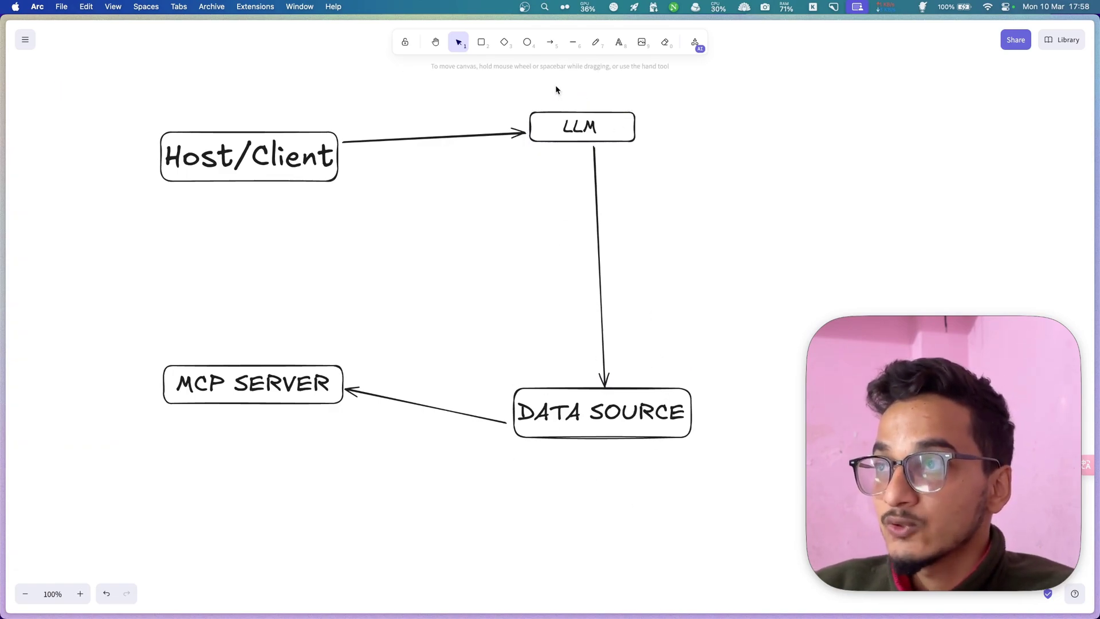
{"action": "left_click_drag", "start_coordinate": [596, 425], "coordinate": [573, 399]}
{"action": "left_click", "coordinate": [551, 281]}
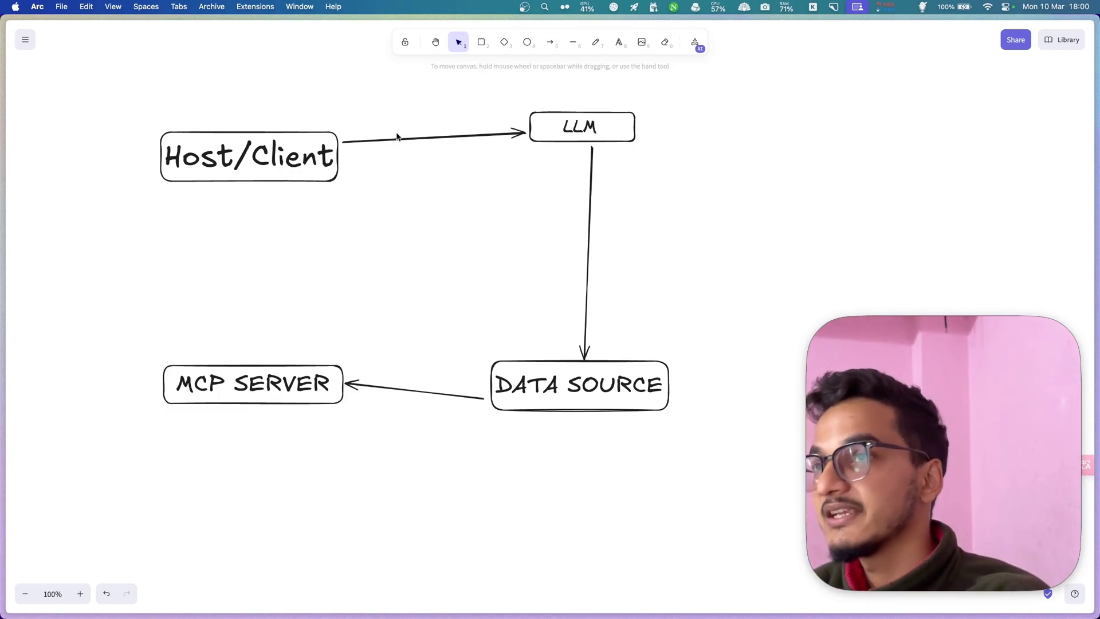
- Hide Arc and launch the Claude app from Raycast by searching 'cl'
{"action": "key", "text": "F11"}
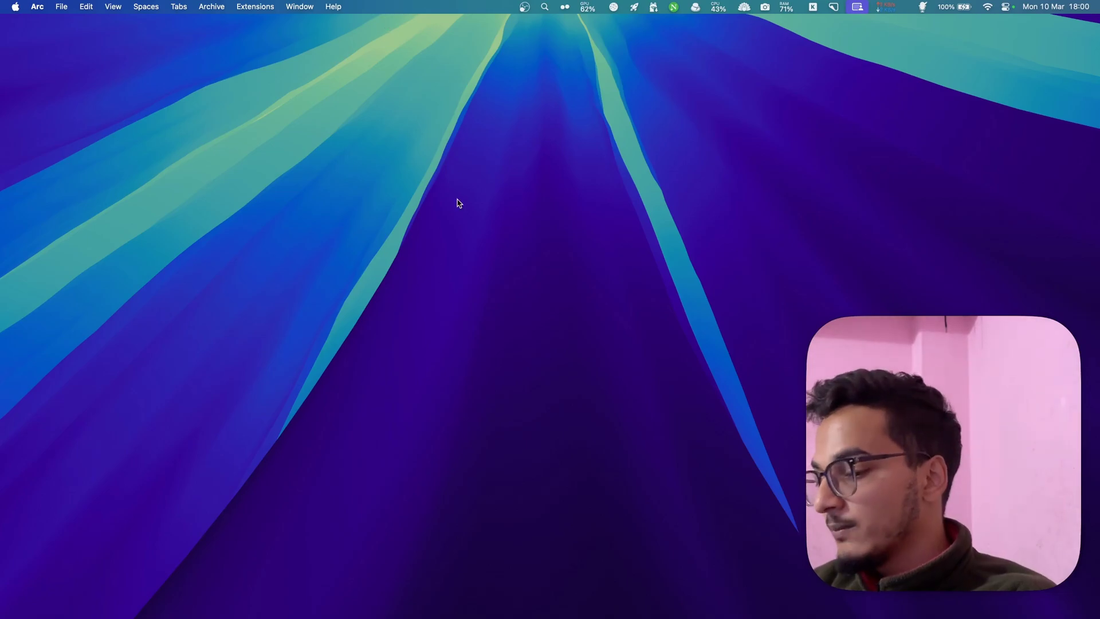
{"action": "key", "text": "super+space"}
{"action": "type", "text": "cl"}
{"action": "key", "text": "Return"}
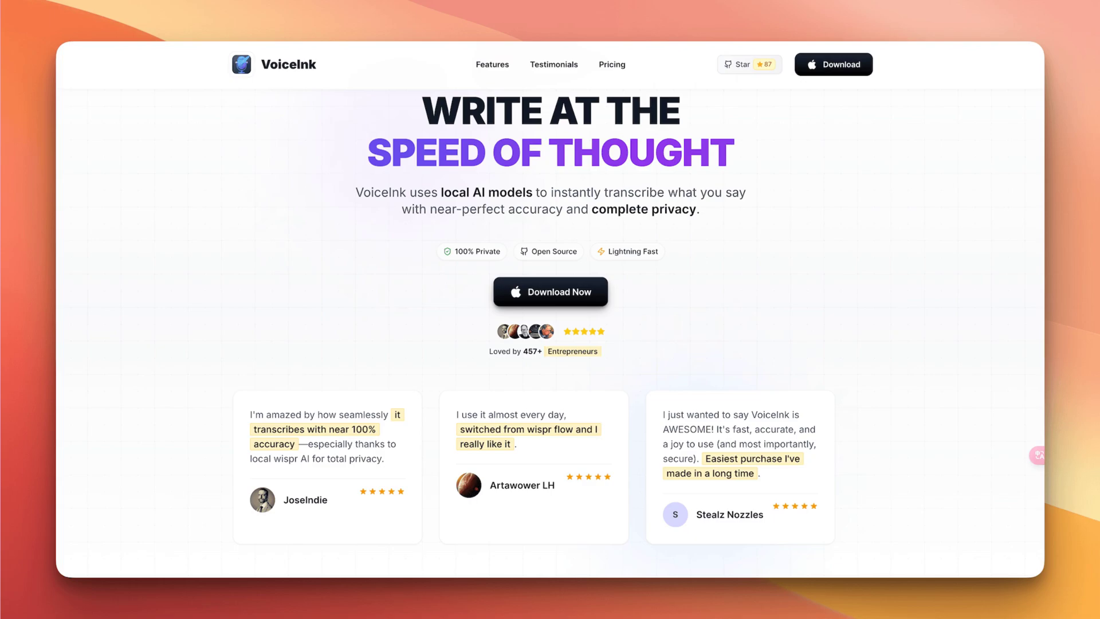
- Scroll the VoiceInk page, then switch from Claude back to Arc's Excalidraw diagram
{"action": "scroll", "coordinate": [550, 310], "scroll_direction": "down", "scroll_amount": 10}
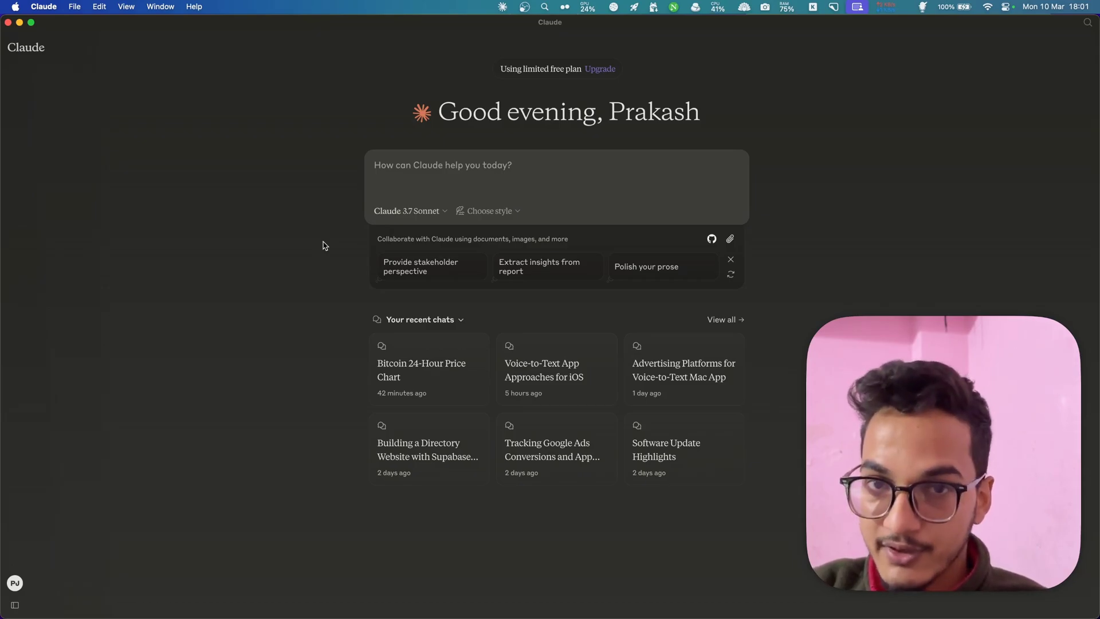
{"action": "key", "text": "super+Tab"}
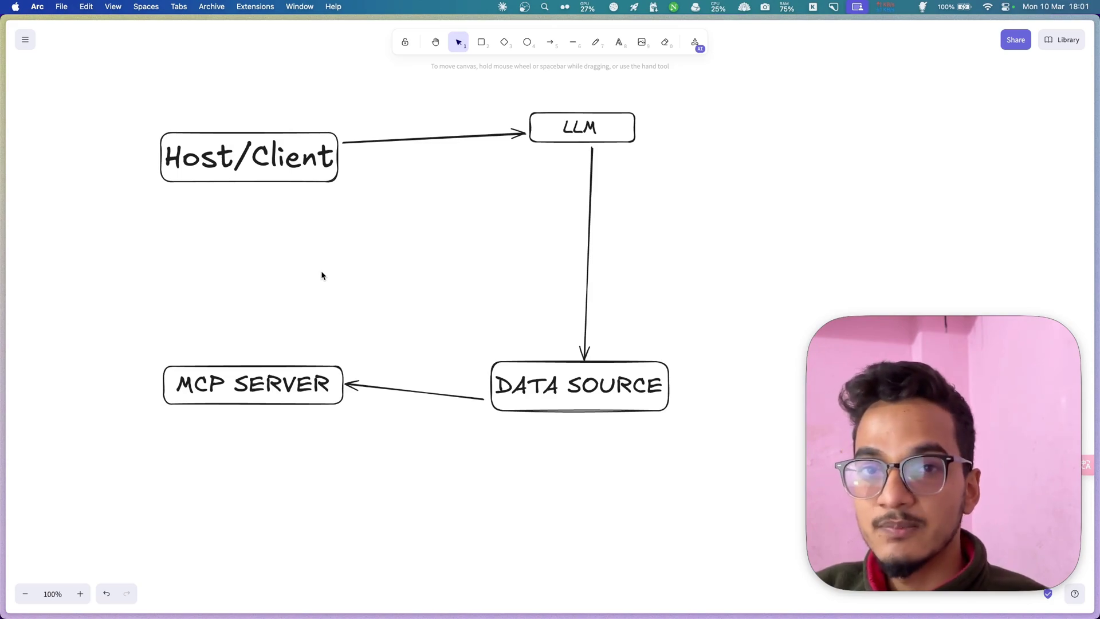
- Search 'brave search' in Arc's command bar and open the GitHub brave-search folder
{"action": "key", "text": "super+t"}
{"action": "type", "text": "brave sear"}
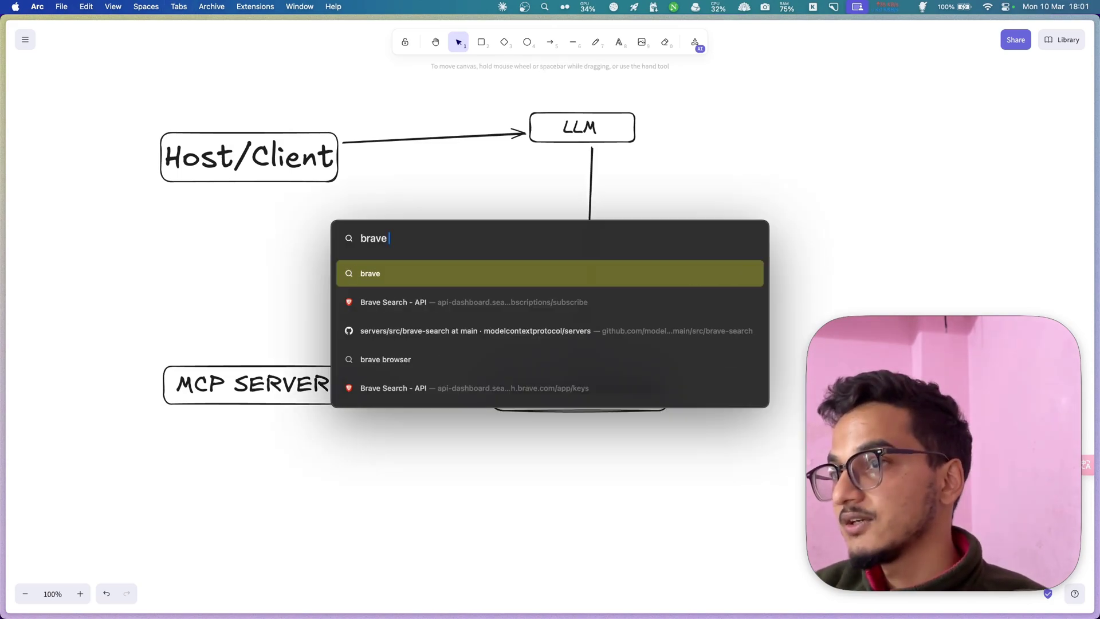
{"action": "type", "text": "ch"}
{"action": "key", "text": "Down"}
{"action": "key", "text": "Return"}
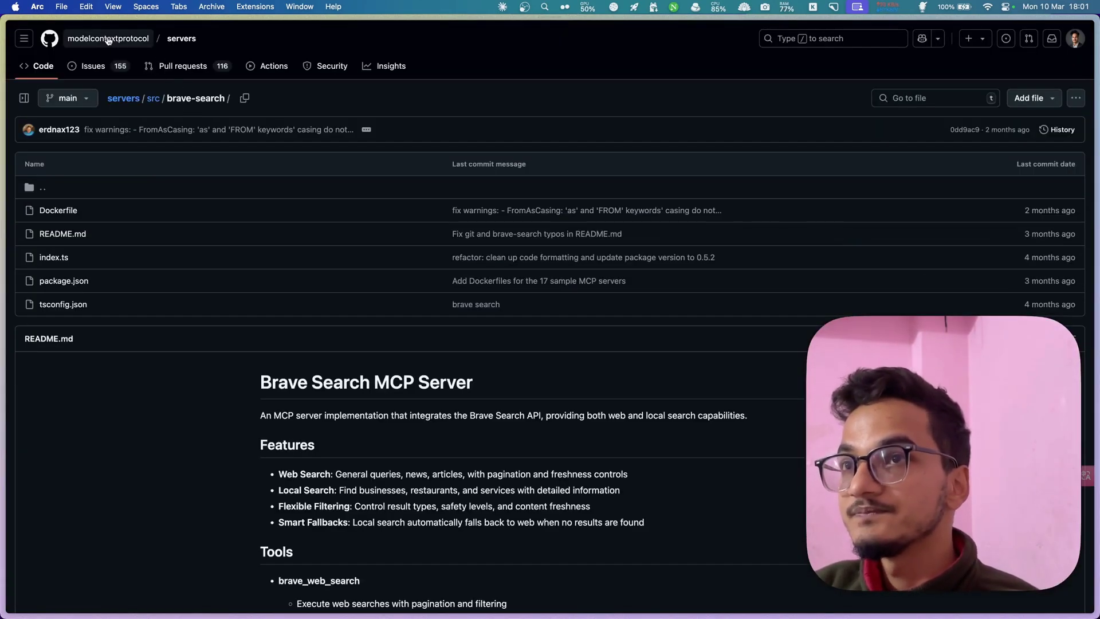
- Look over the Model Context Protocol organization page, then open the servers repository
{"action": "left_click", "coordinate": [109, 40]}
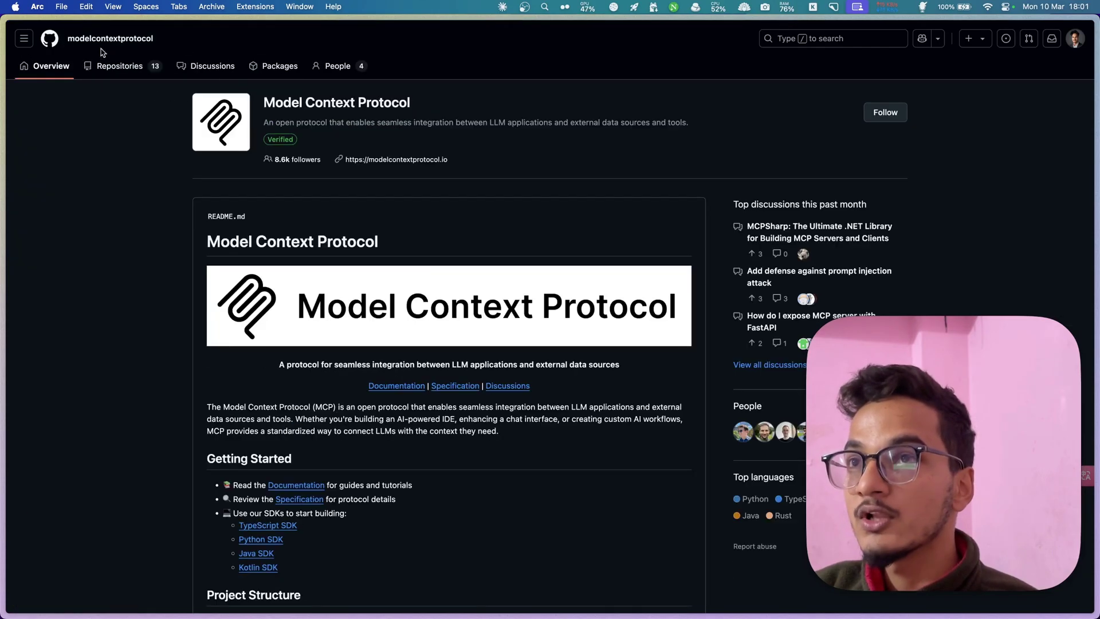
{"action": "left_click_drag", "start_coordinate": [340, 118], "coordinate": [626, 136]}
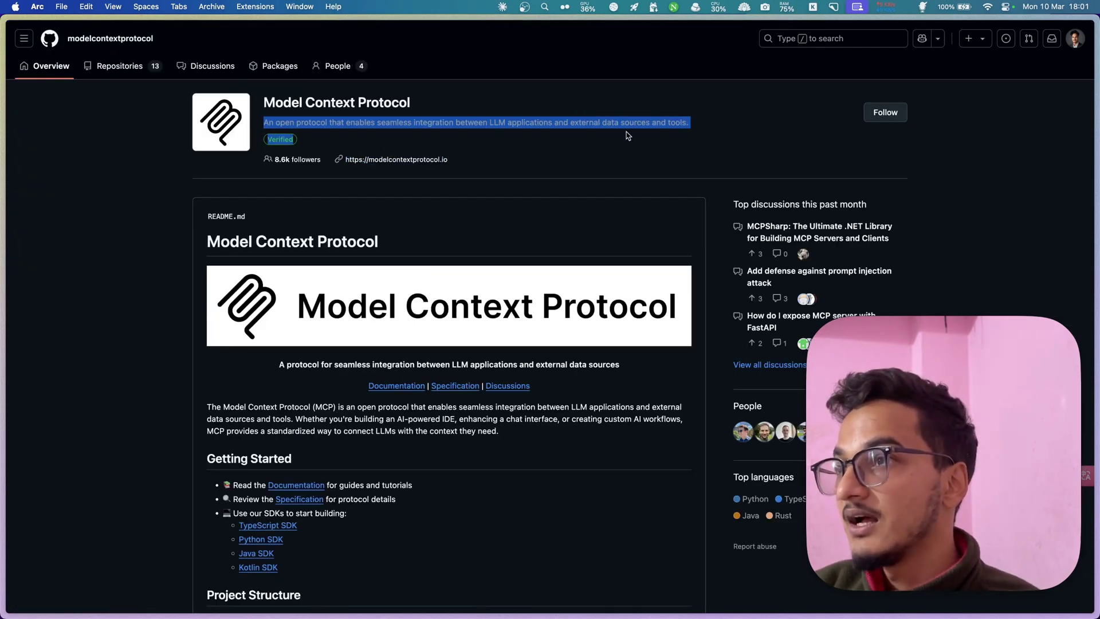
{"action": "left_click", "coordinate": [250, 409]}
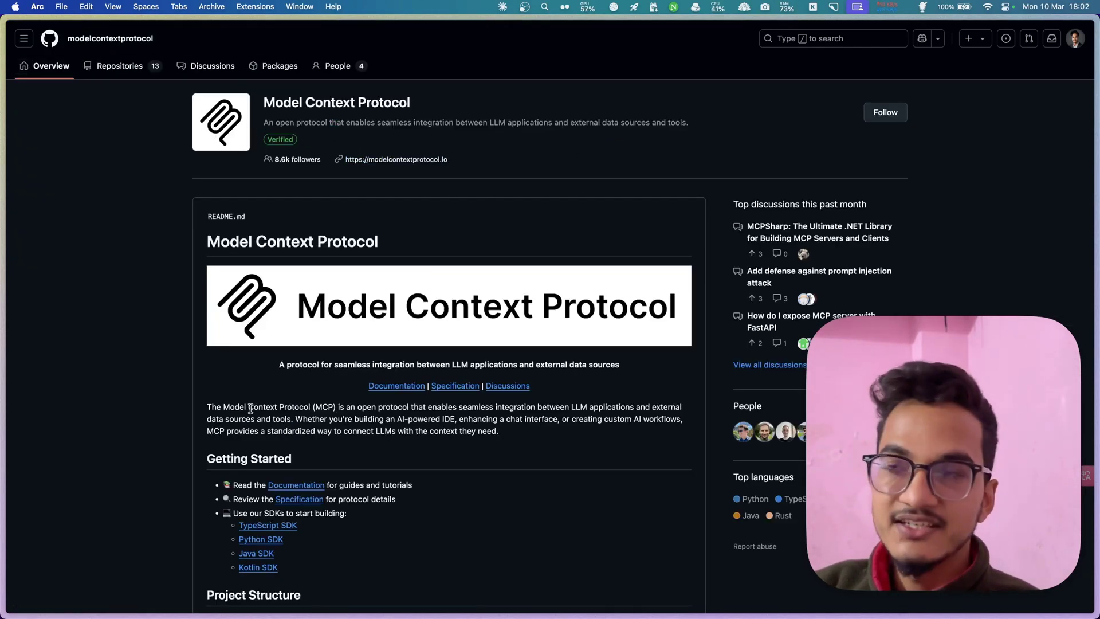
{"action": "key", "text": "super+bracketleft"}
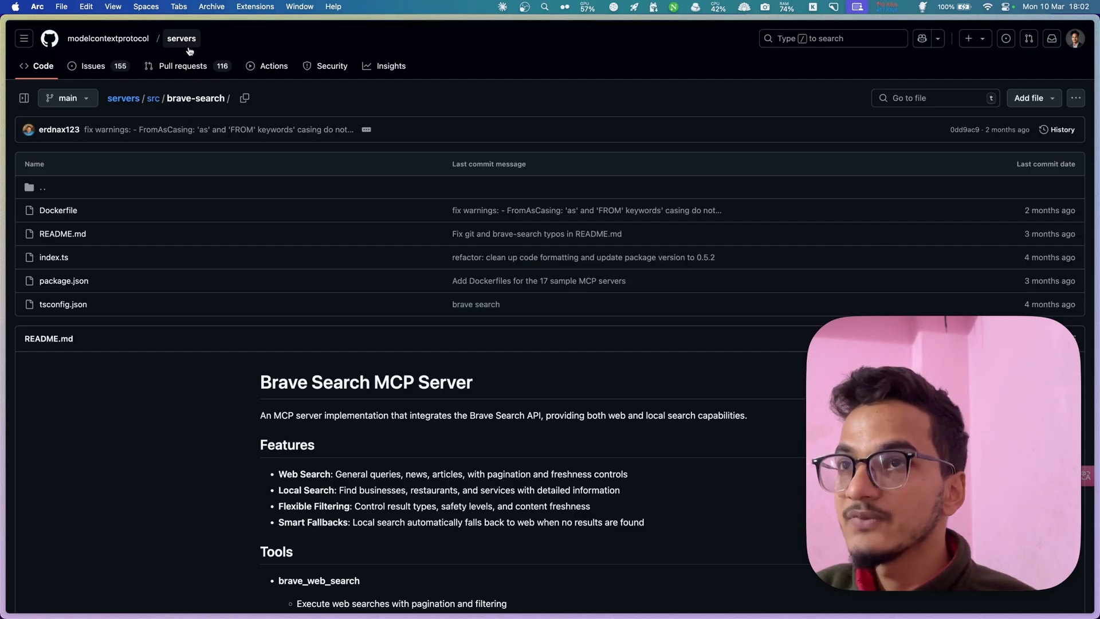
{"action": "left_click", "coordinate": [180, 40]}
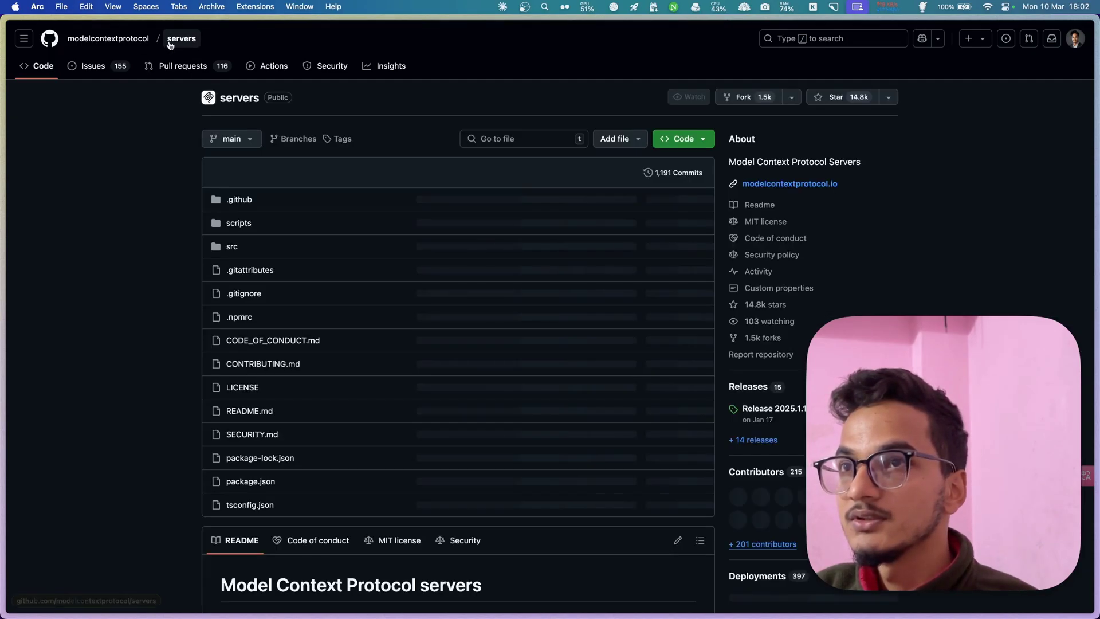
- Find 'brave' in the servers repo list and open the Brave Search server folder
{"action": "scroll", "coordinate": [283, 365], "scroll_direction": "down", "scroll_amount": 20}
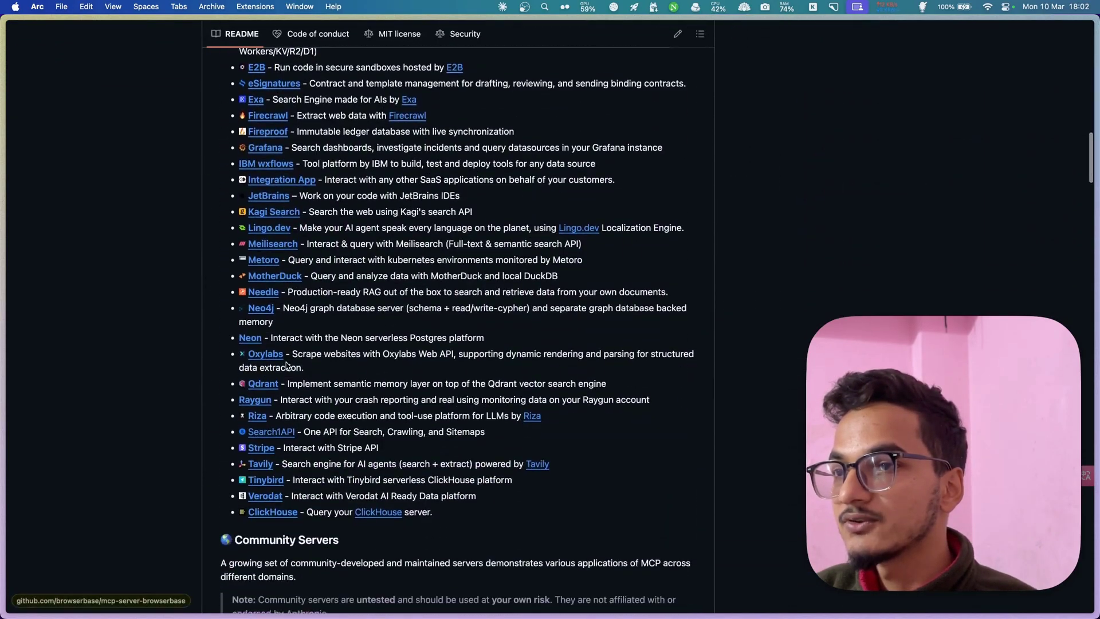
{"action": "scroll", "coordinate": [287, 366], "scroll_direction": "down", "scroll_amount": 20}
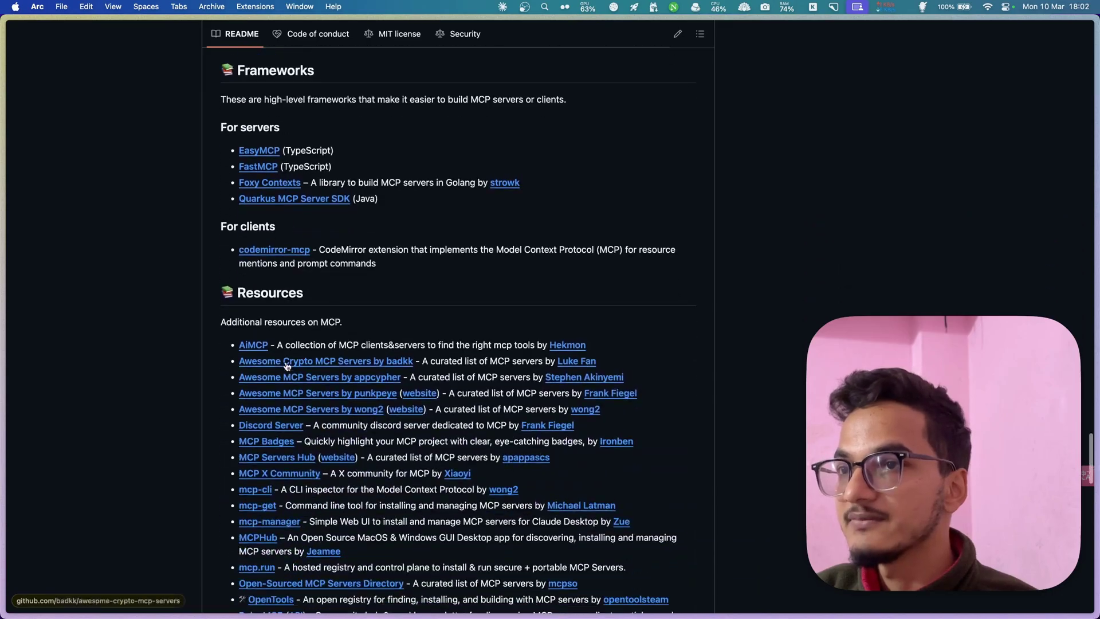
{"action": "scroll", "coordinate": [287, 366], "scroll_direction": "up", "scroll_amount": 20}
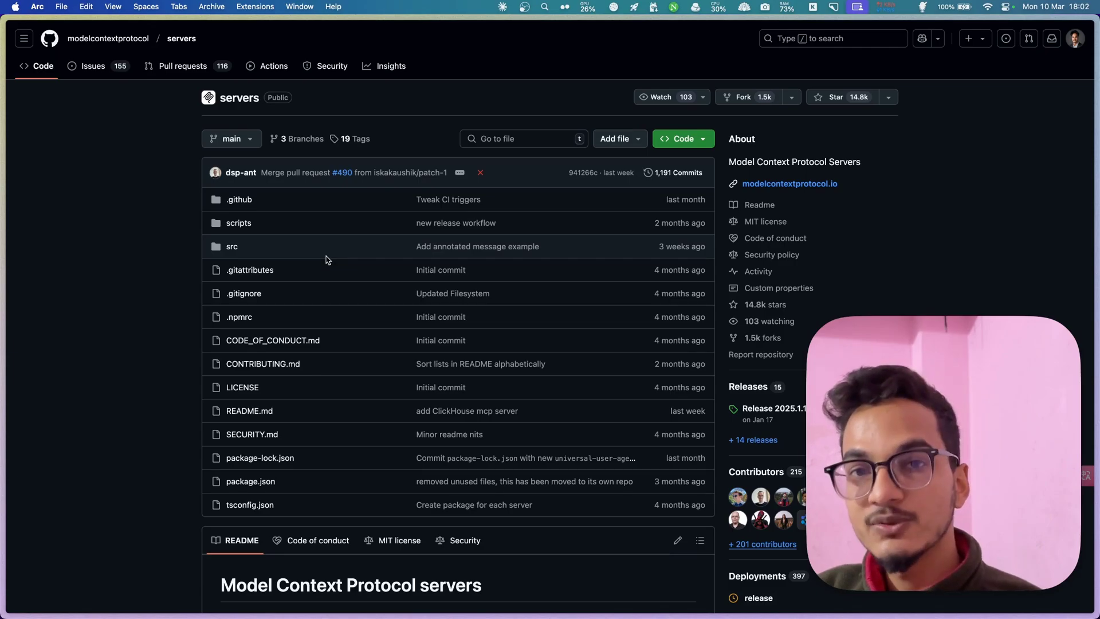
{"action": "scroll", "coordinate": [326, 259], "scroll_direction": "down", "scroll_amount": 20}
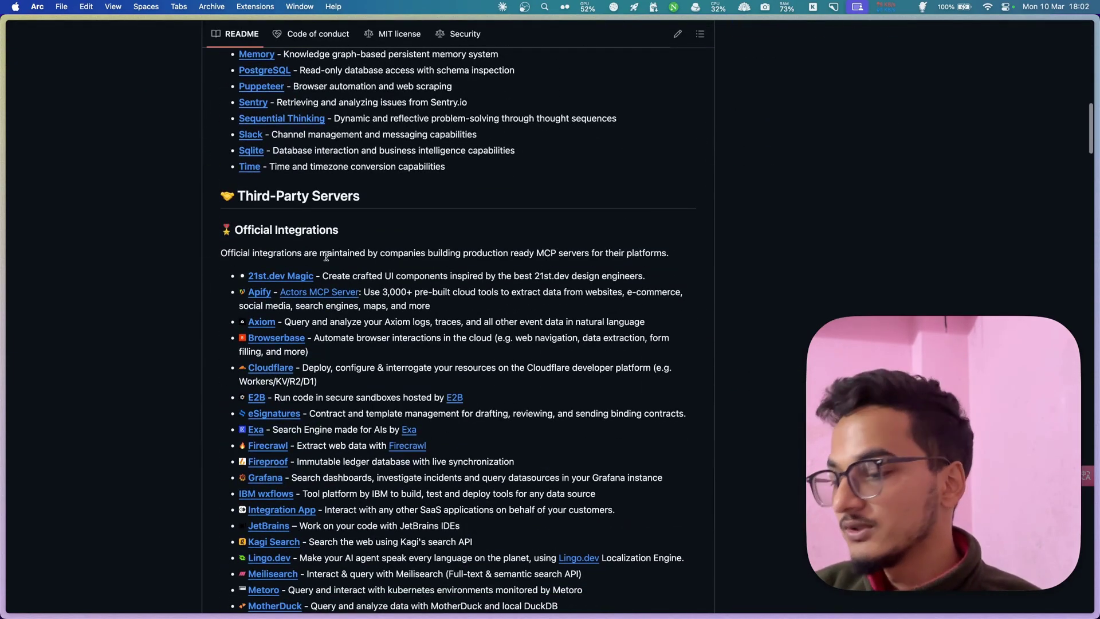
{"action": "key", "text": "super+f"}
{"action": "type", "text": "brave"}
{"action": "key", "text": "Return"}
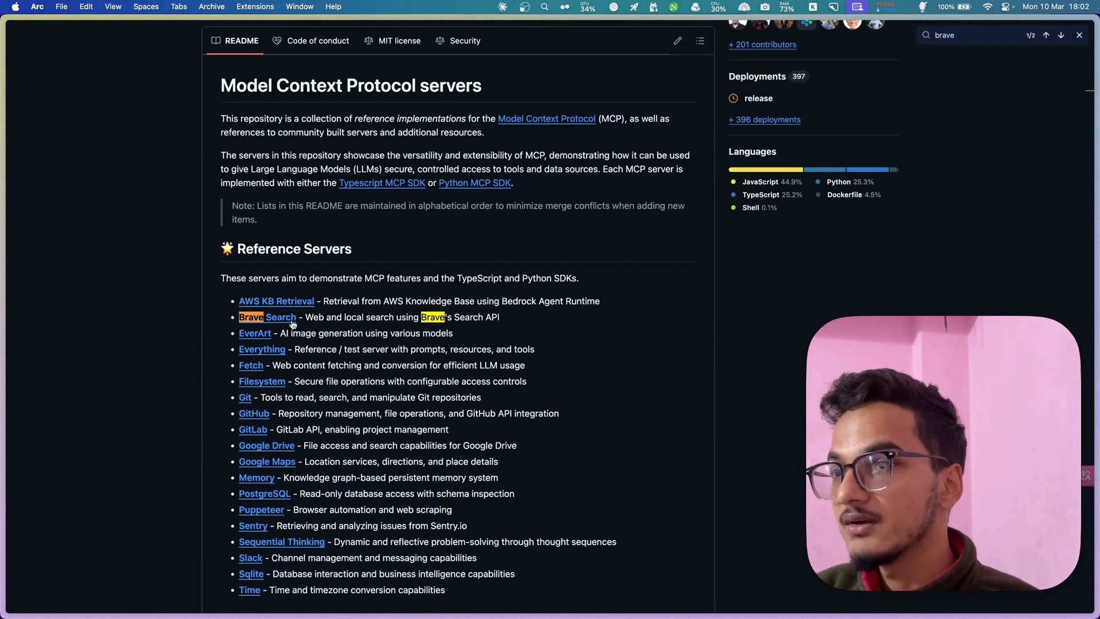
{"action": "left_click", "coordinate": [280, 317]}
- Copy the NPX configuration snippet for claude_desktop_config.json
{"action": "scroll", "coordinate": [360, 394], "scroll_direction": "down", "scroll_amount": 7}
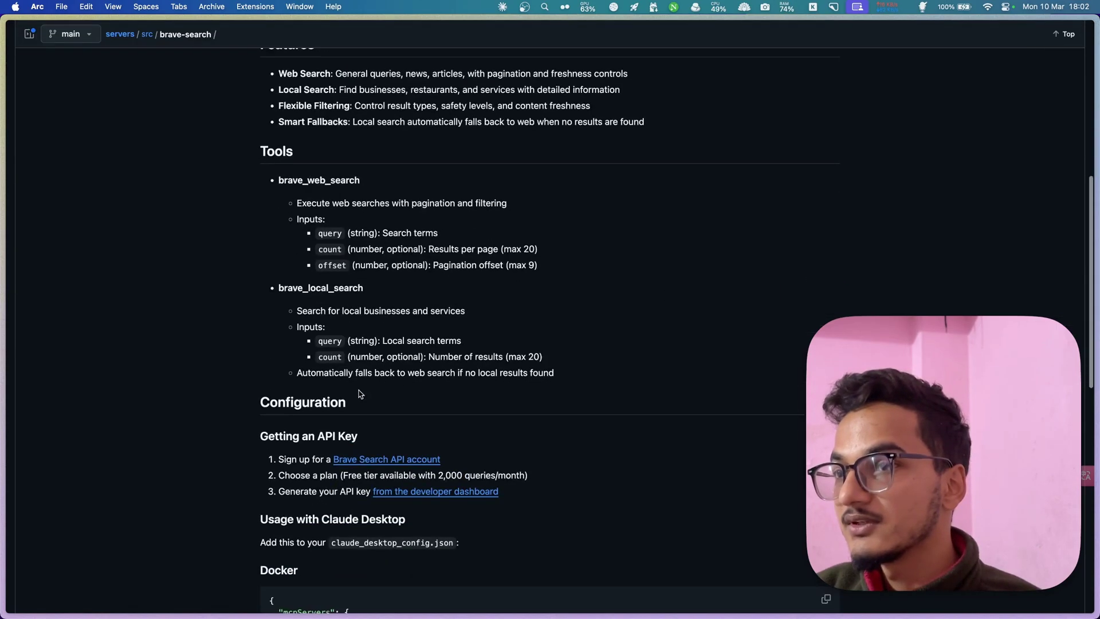
{"action": "scroll", "coordinate": [360, 393], "scroll_direction": "down", "scroll_amount": 10}
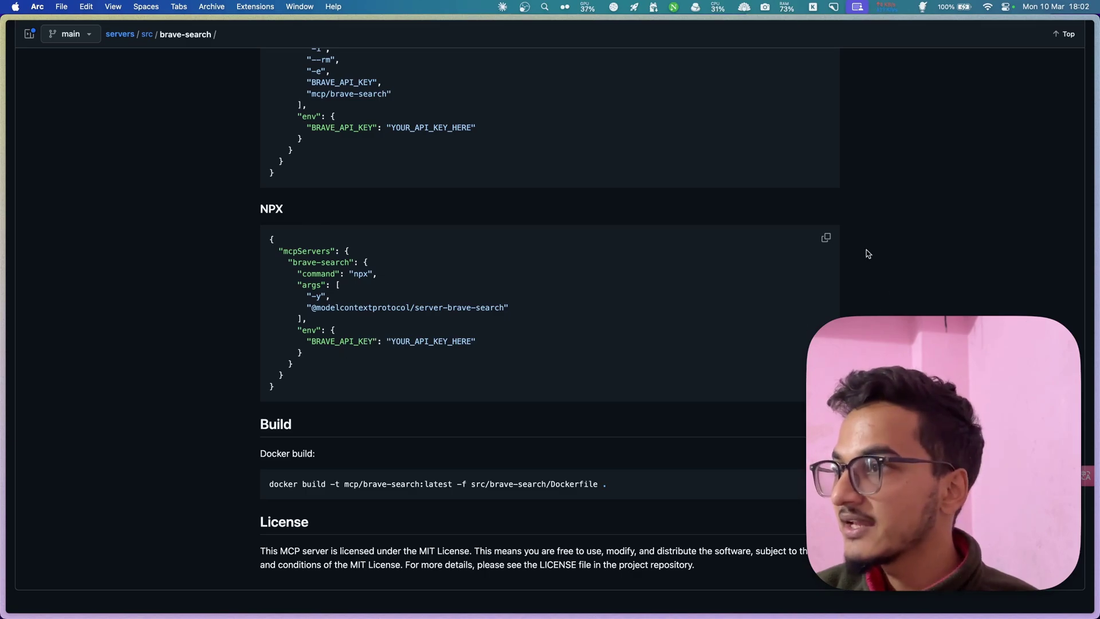
{"action": "left_click", "coordinate": [826, 237]}
- Search Google for 'brave search api' and open the official Brave Search API page
{"action": "key", "text": "super+t"}
{"action": "type", "text": "brave"}
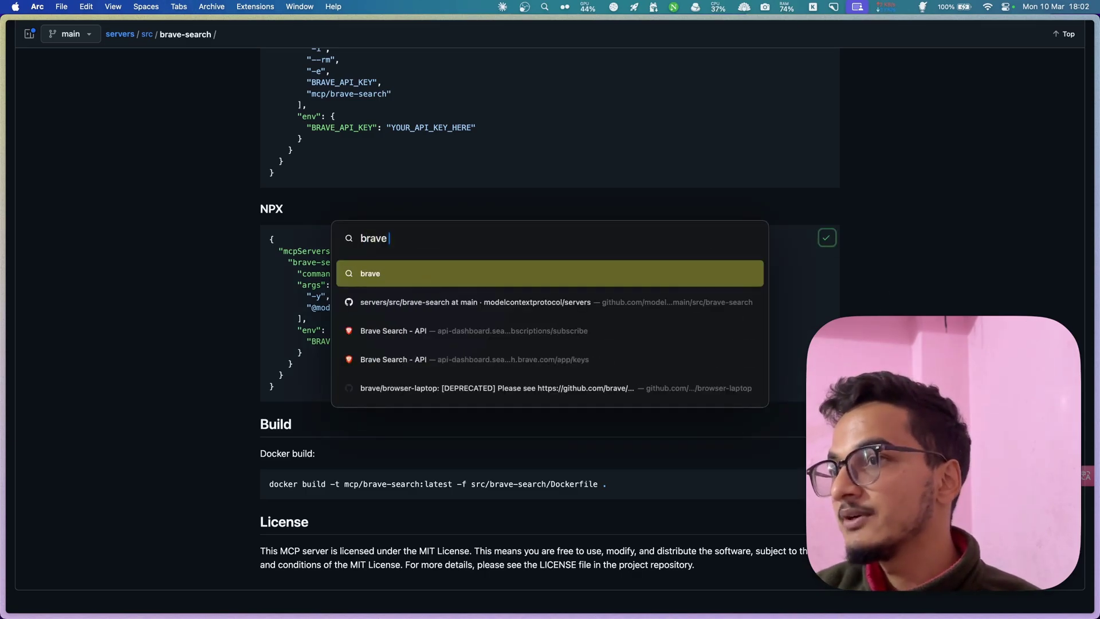
{"action": "type", "text": " search api"}
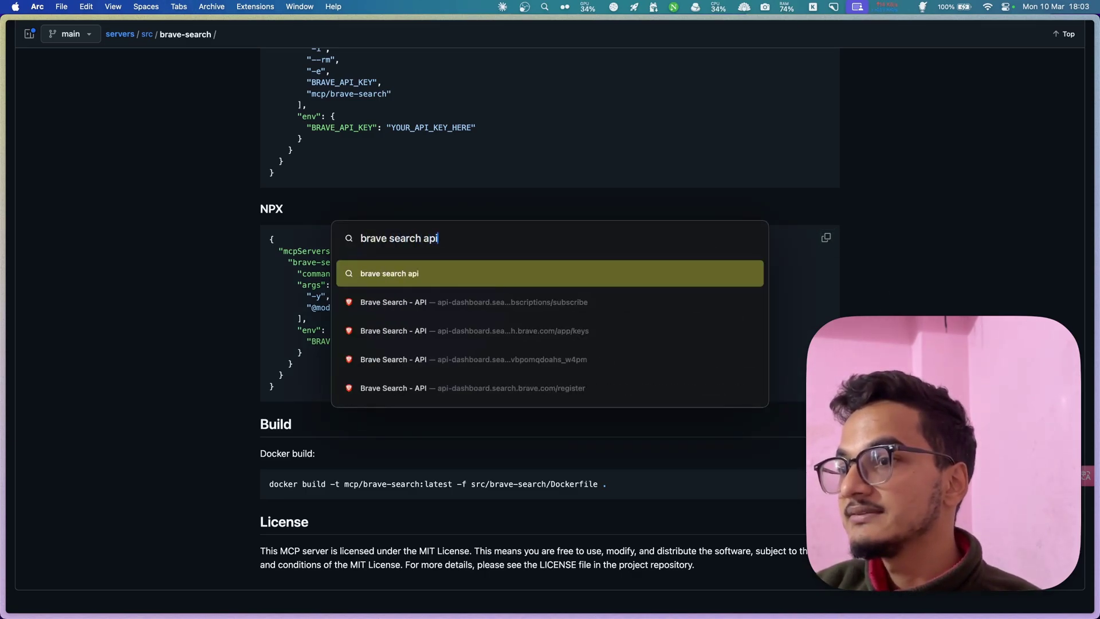
{"action": "key", "text": "Return"}
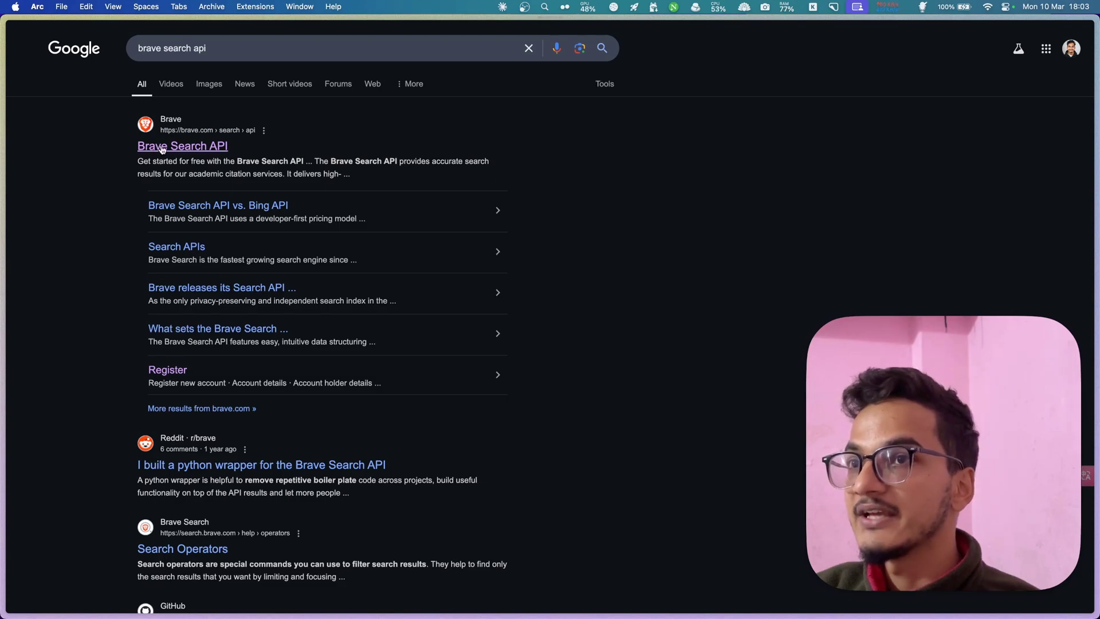
{"action": "left_click", "coordinate": [162, 148]}
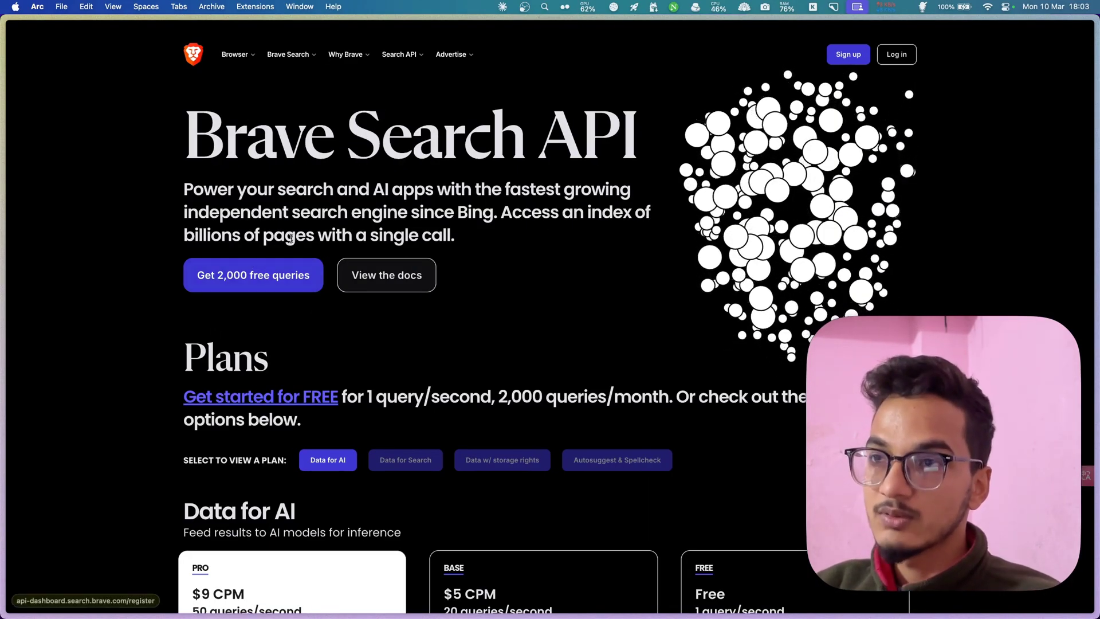
- Leave the Brave Search API page for the brave-search README, then move Finder Downloads into view
{"action": "left_click_drag", "start_coordinate": [296, 235], "coordinate": [253, 186]}
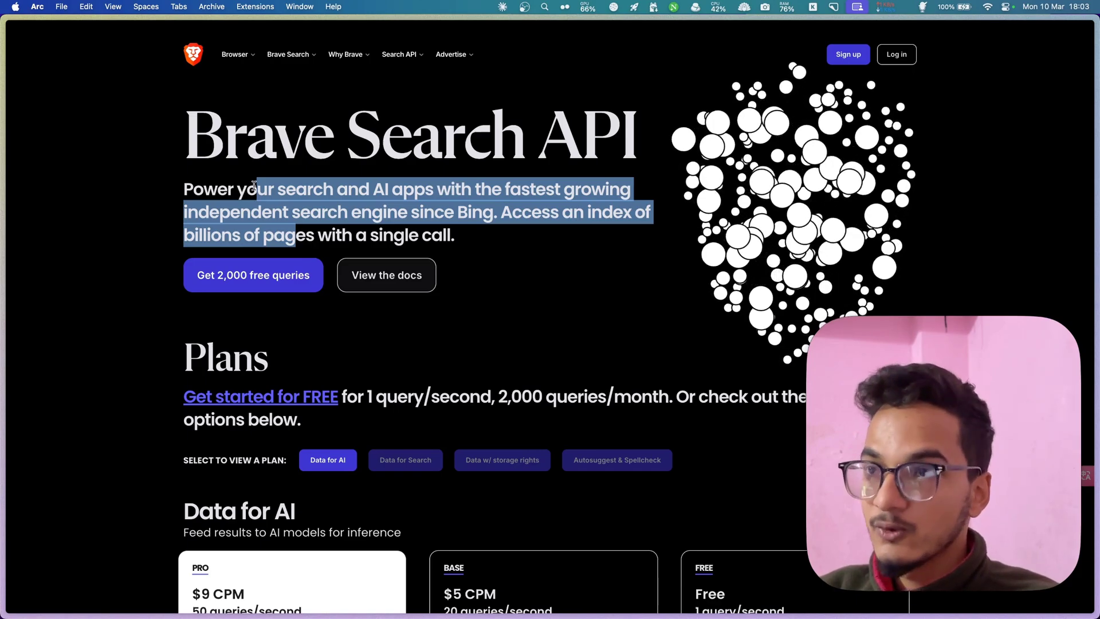
{"action": "left_click", "coordinate": [355, 245]}
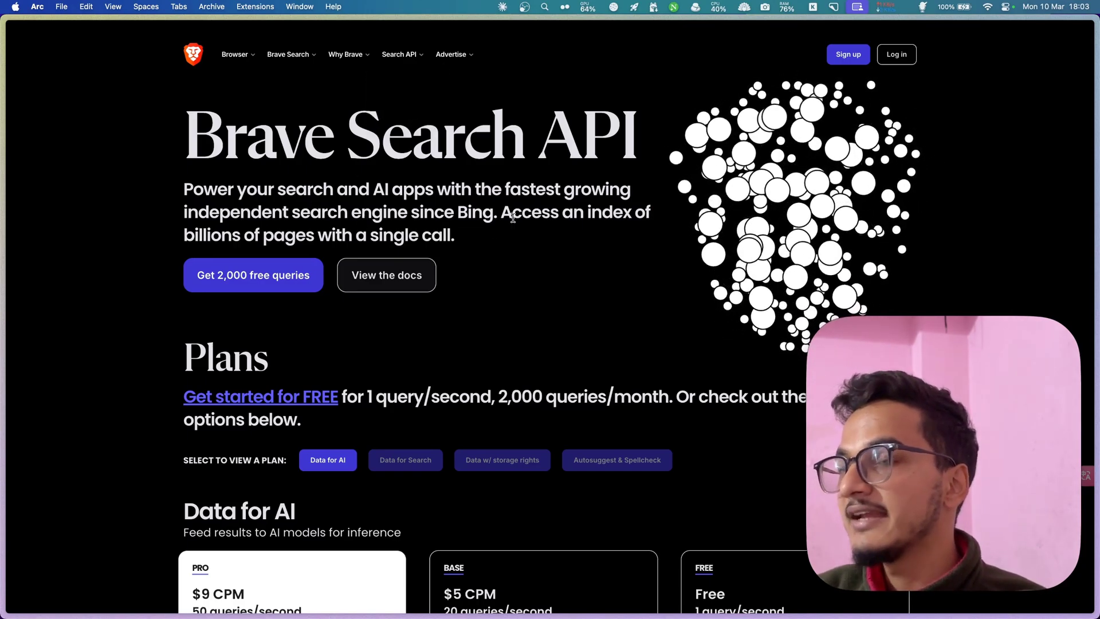
{"action": "key", "text": "ctrl+Tab"}
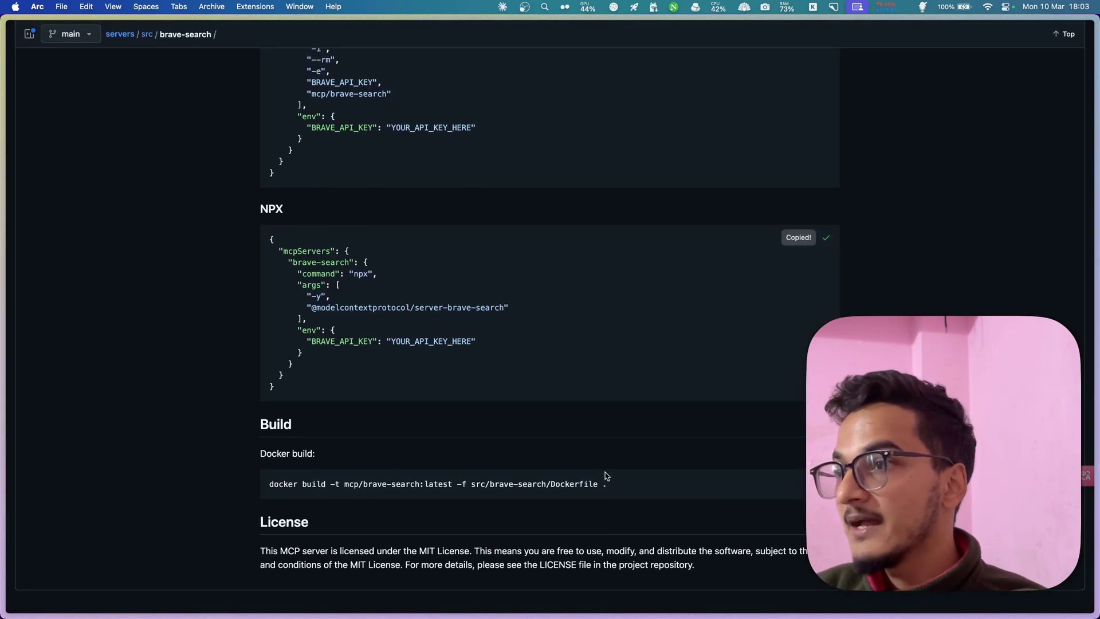
{"action": "key", "text": "super+Up"}
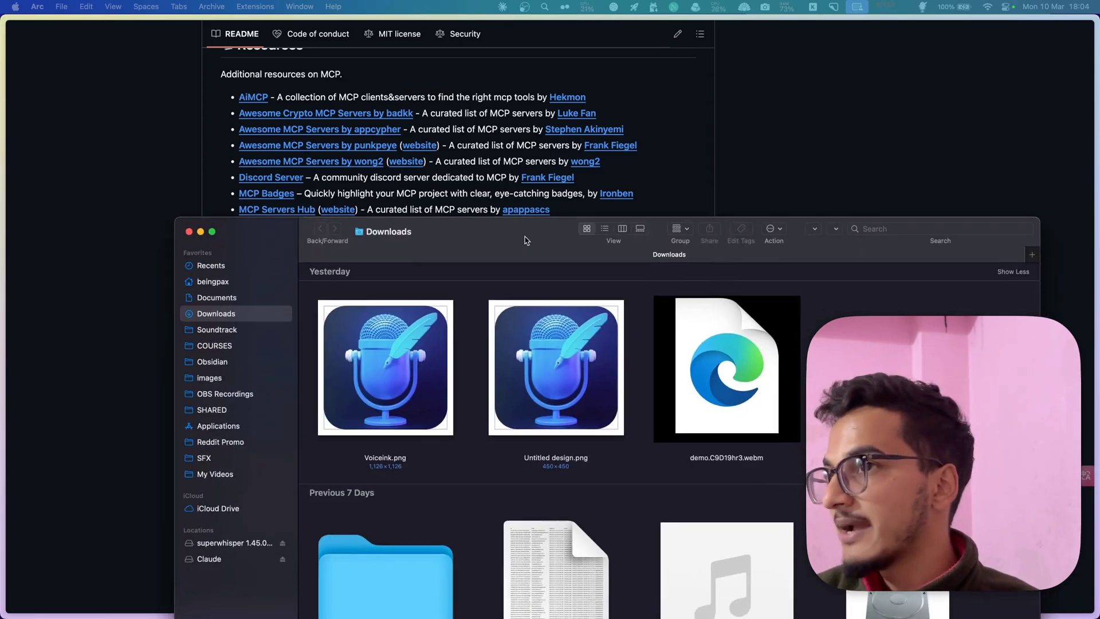
{"action": "left_click_drag", "start_coordinate": [527, 240], "coordinate": [488, 134]}
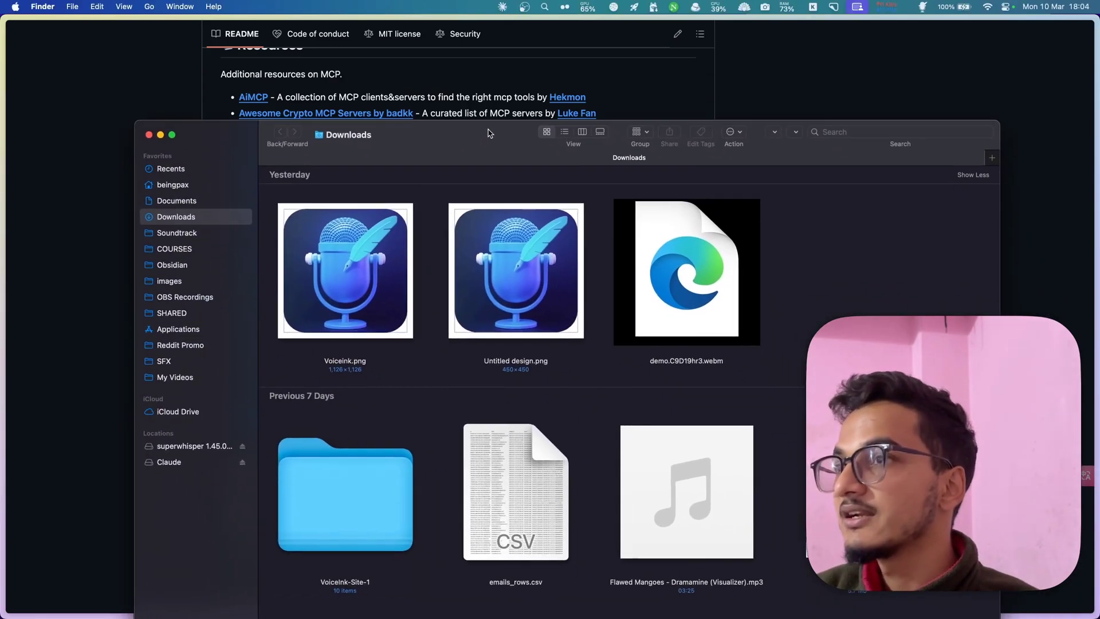
- Maximize Finder and navigate Home › Library › Application Support › Claude
{"action": "double_click", "coordinate": [488, 133]}
{"action": "key", "text": "super+shift+h"}
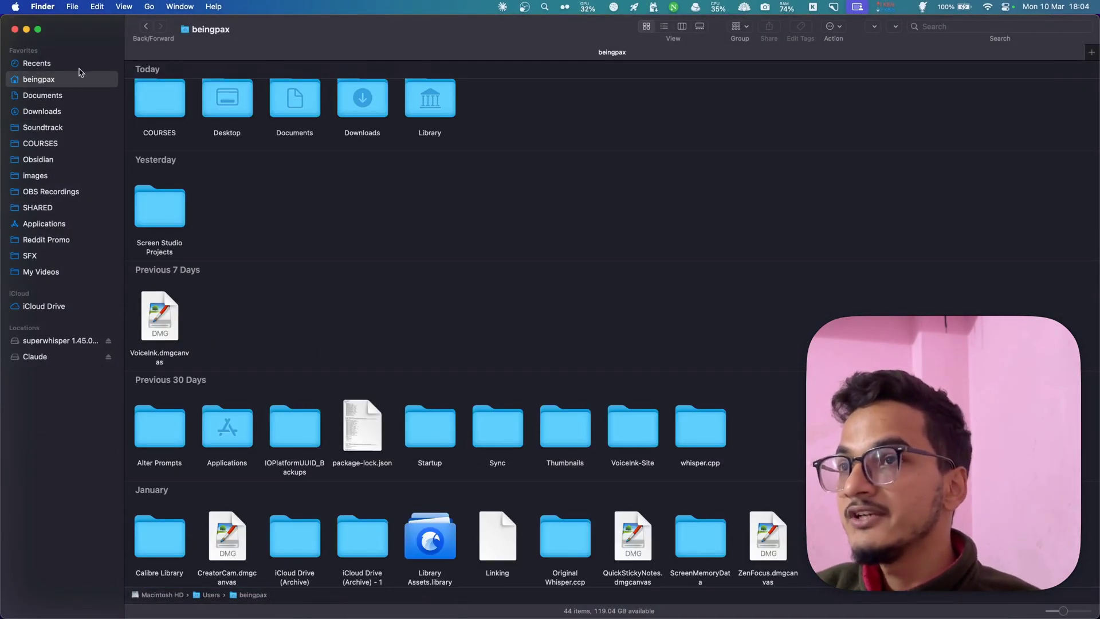
{"action": "double_click", "coordinate": [420, 123]}
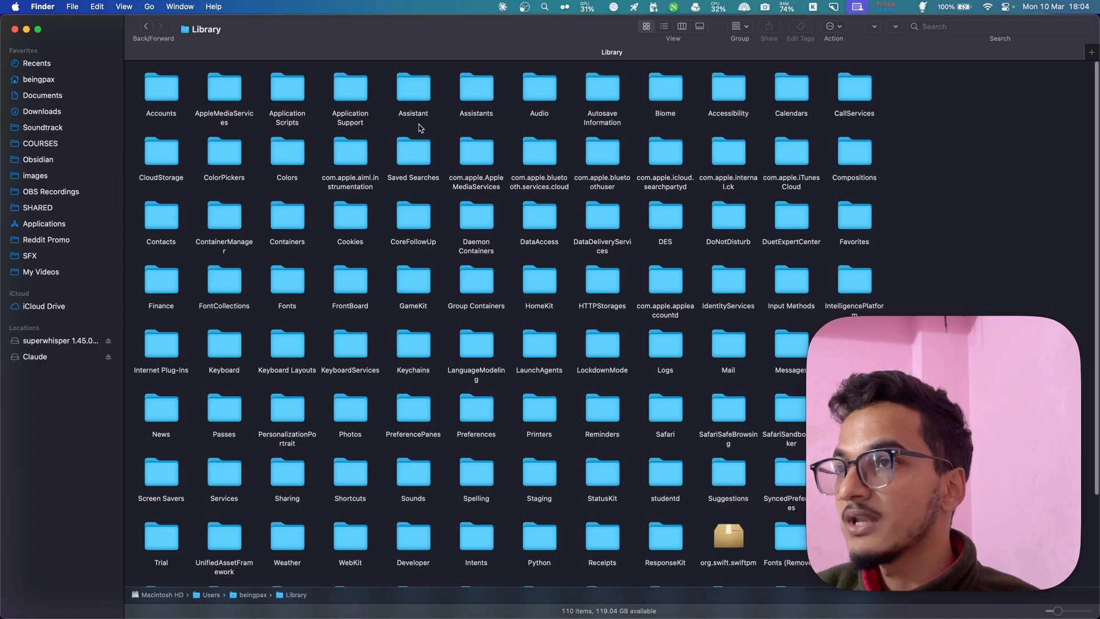
{"action": "key", "text": "a"}
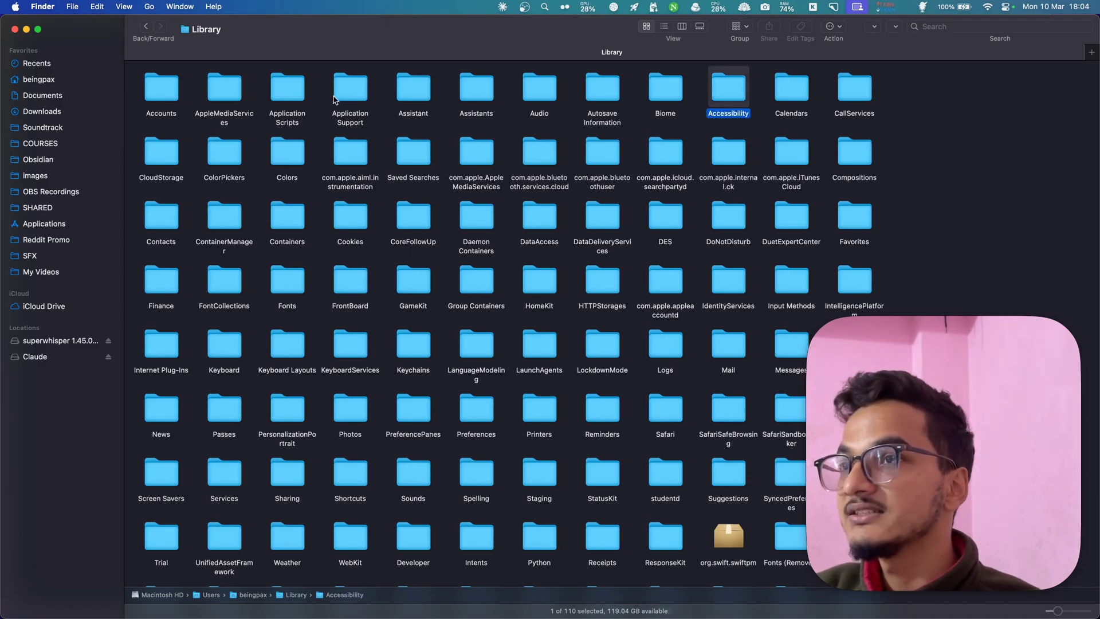
{"action": "double_click", "coordinate": [349, 80]}
{"action": "scroll", "coordinate": [352, 90], "scroll_direction": "down", "scroll_amount": 5}
{"action": "scroll", "coordinate": [269, 114], "scroll_direction": "up", "scroll_amount": 5}
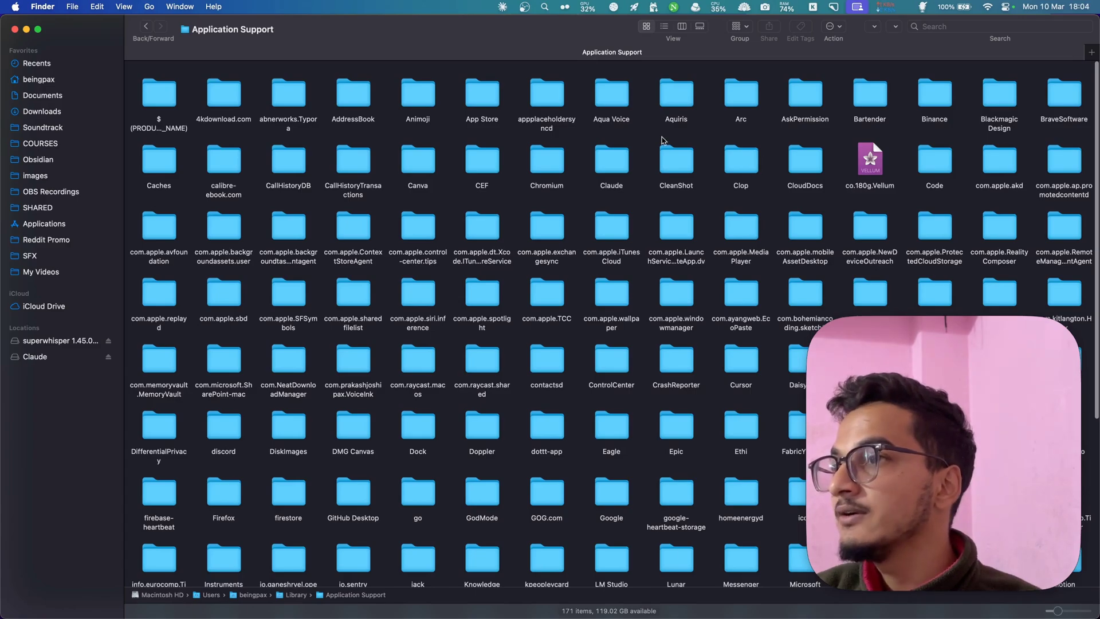
{"action": "double_click", "coordinate": [607, 189]}
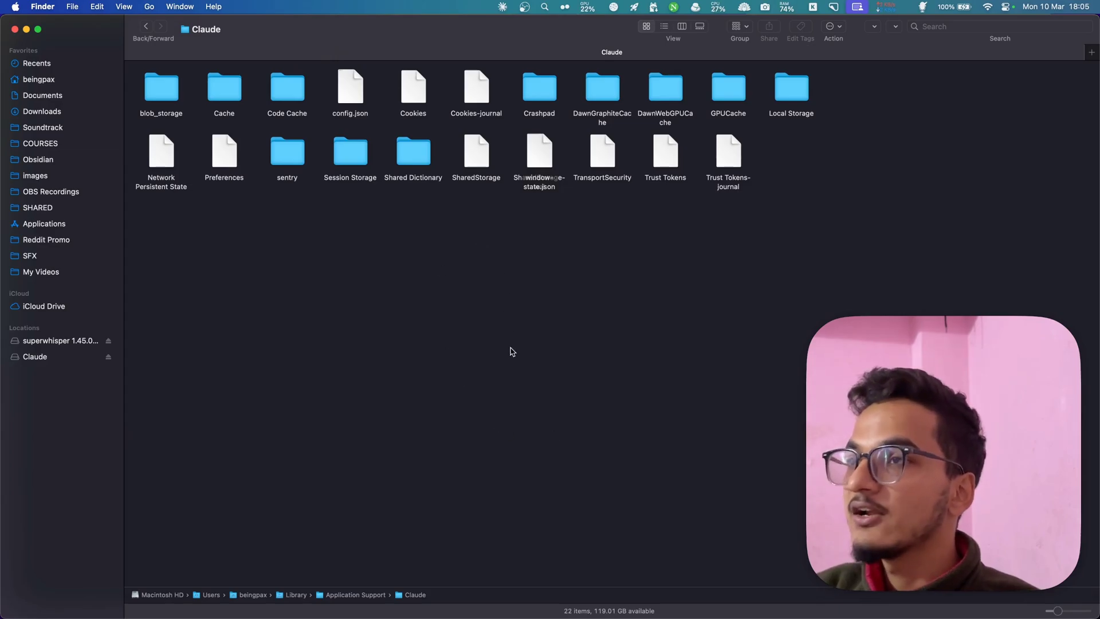
- Open claude_desktop_config.json in Sublime Text via Raycast and select all its text
{"action": "right_click", "coordinate": [394, 261]}
{"action": "left_click", "coordinate": [342, 271]}
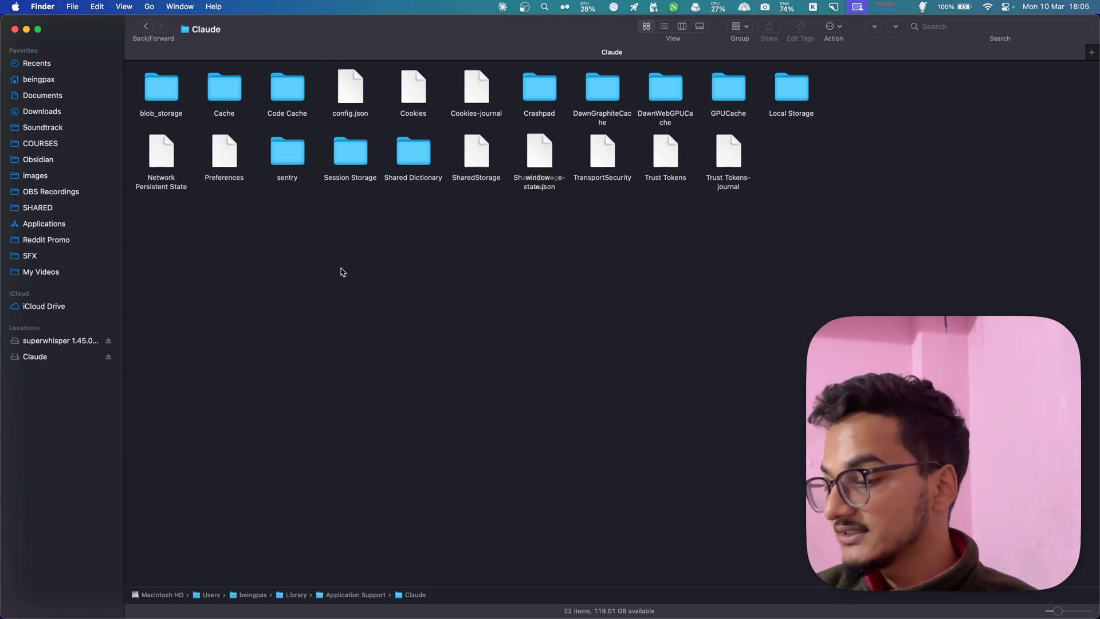
{"action": "key", "text": "alt+space"}
{"action": "type", "text": "sub"}
{"action": "key", "text": "Return"}
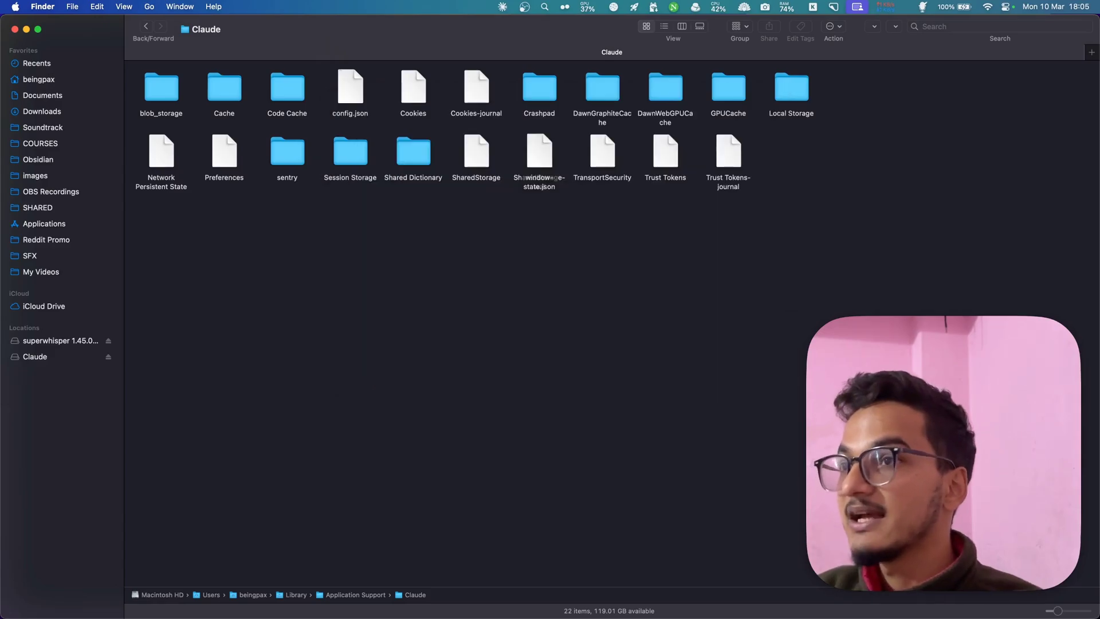
{"action": "key", "text": "super+a"}
- Delete the config text, close it with Don't Save, and start a new Sublime Text file
{"action": "key", "text": "BackSpace"}
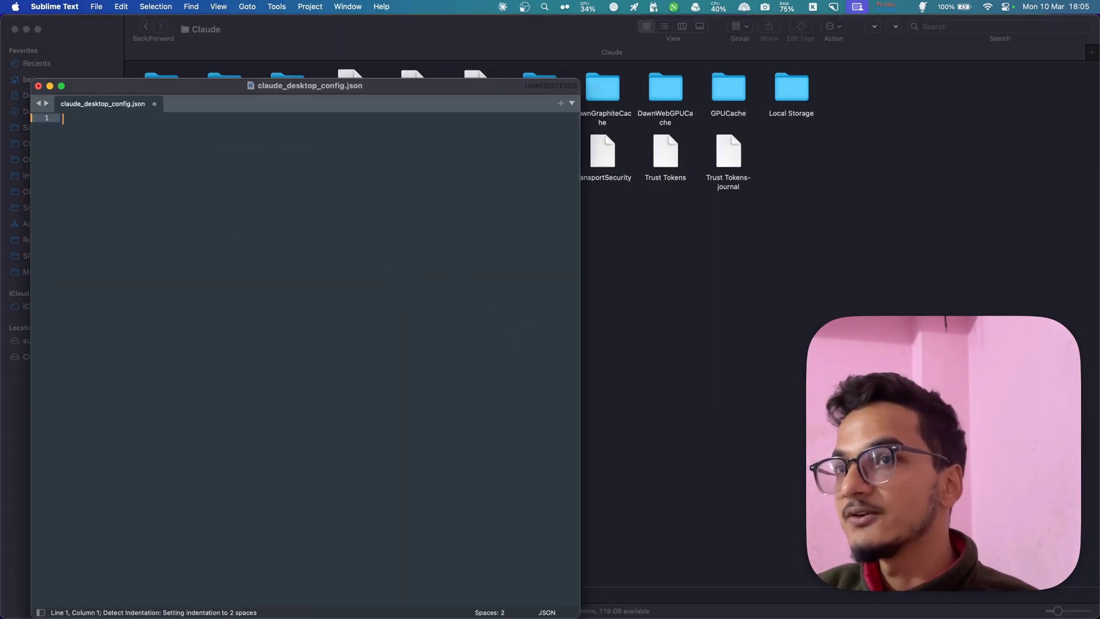
{"action": "key", "text": "super+w"}
{"action": "left_click", "coordinate": [319, 400]}
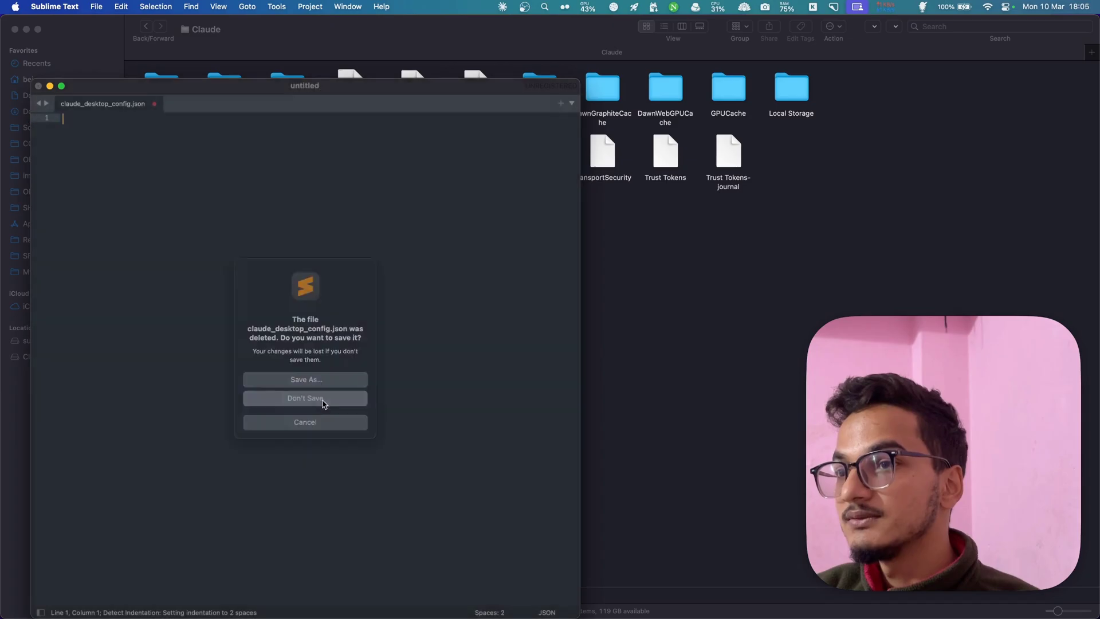
{"action": "key", "text": "alt+space"}
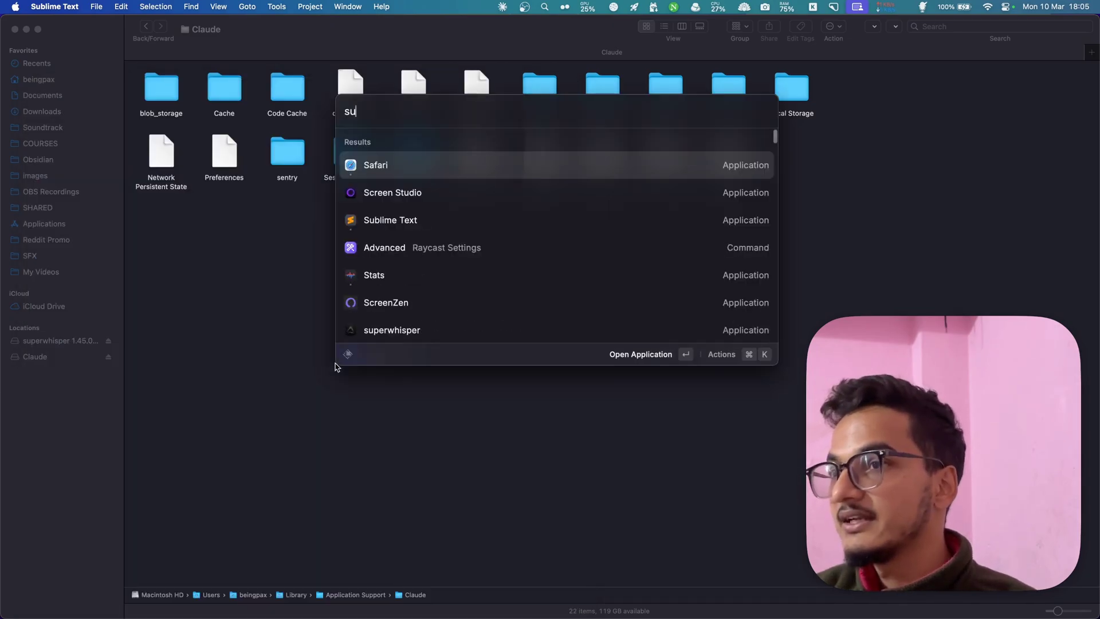
{"action": "type", "text": "sub"}
{"action": "key", "text": "Return"}
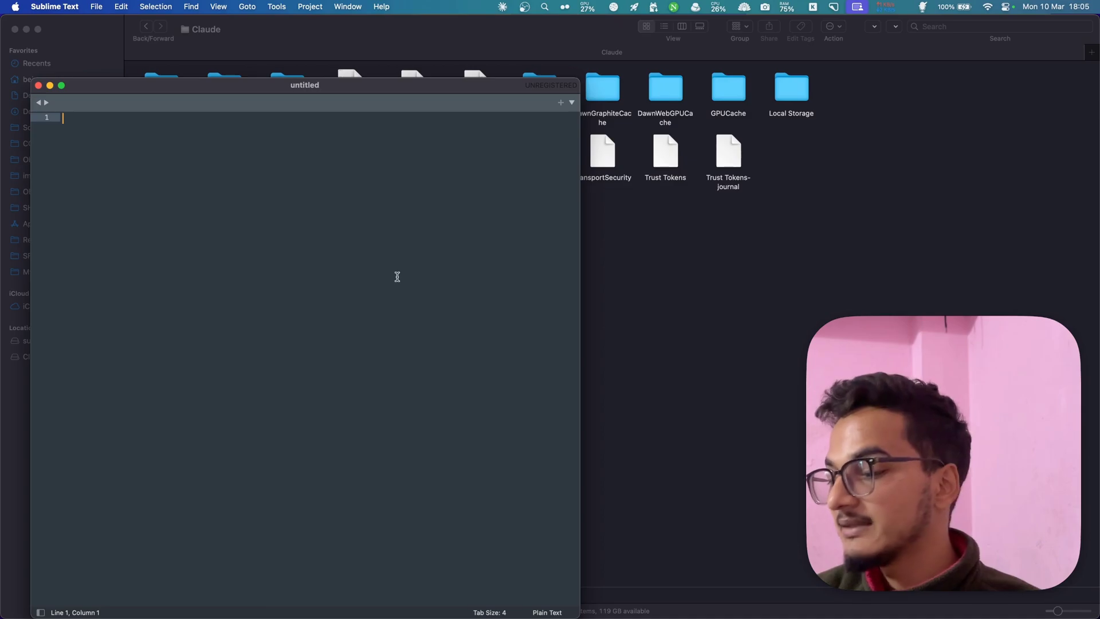
- Paste the brave-search NPX config and replace the API key placeholder with the saved Brave key
{"action": "type", "text": "{   \"mcpServers\": {     \"brave-search\": {       \"command\": \"npx\",       \"args\": [         \"-y\",         \"@modelcontextprotocol/server-brave-search\"       ],       \"env\": {         \"BRAVE_API_KEY\": \"YOUR_API_KEY_HERE\"       }     }   } }"}
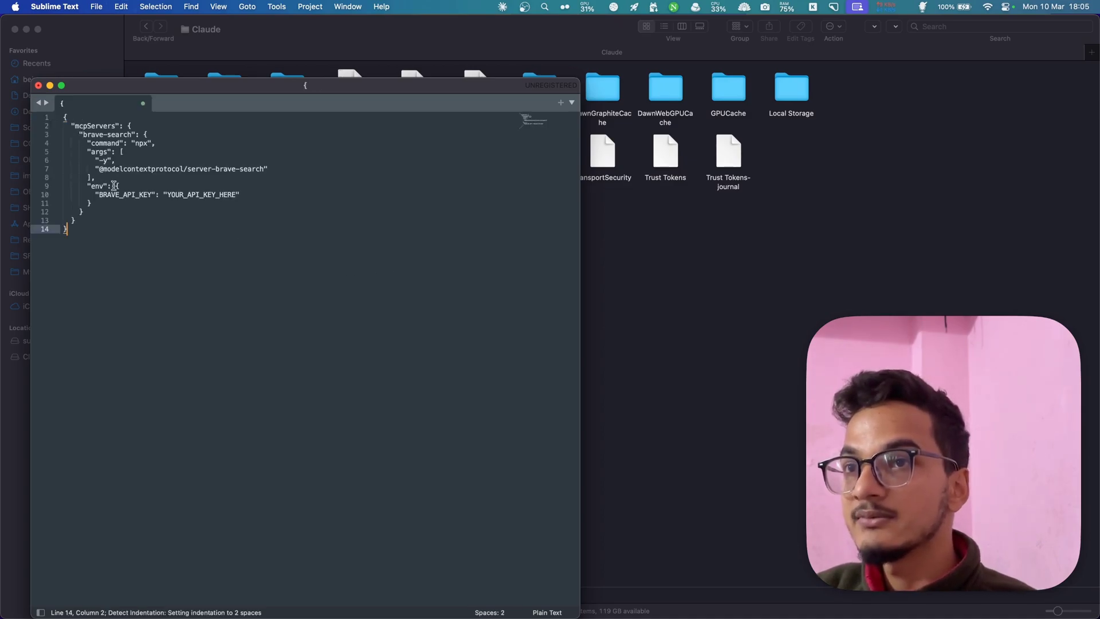
{"action": "left_click_drag", "start_coordinate": [167, 195], "coordinate": [234, 193]}
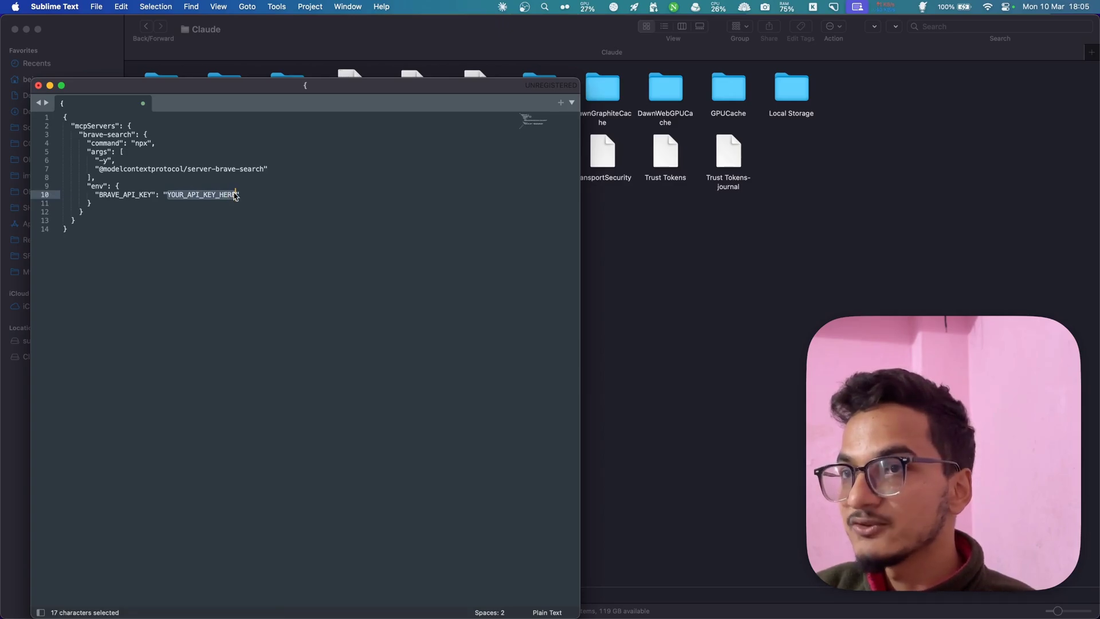
{"action": "key", "text": "BackSpace"}
{"action": "key", "text": "super+shift+v"}
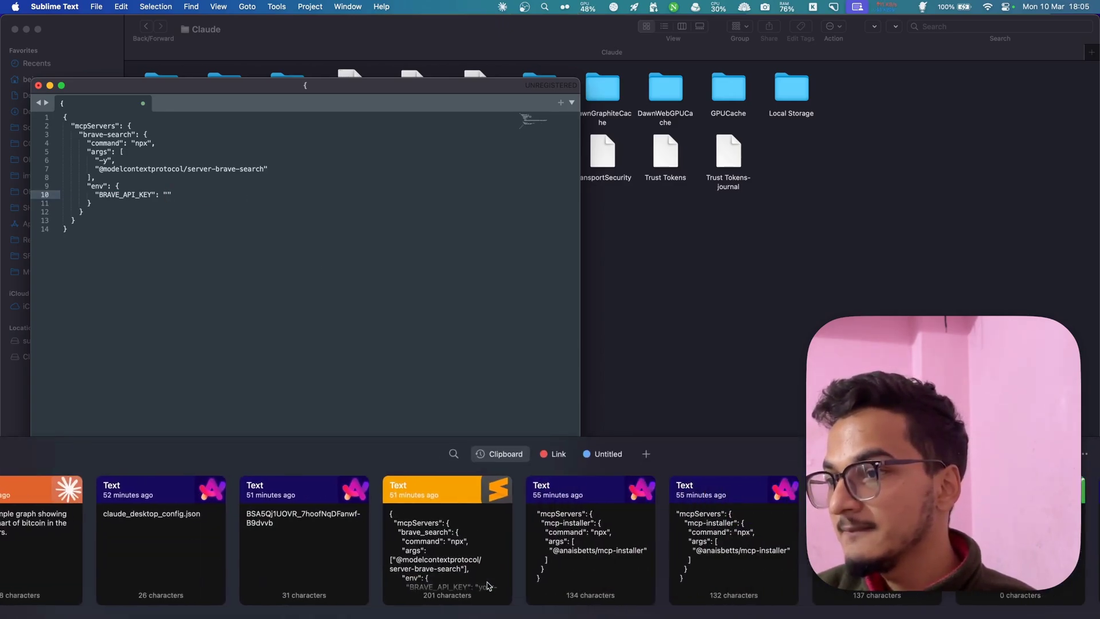
{"action": "double_click", "coordinate": [322, 557]}
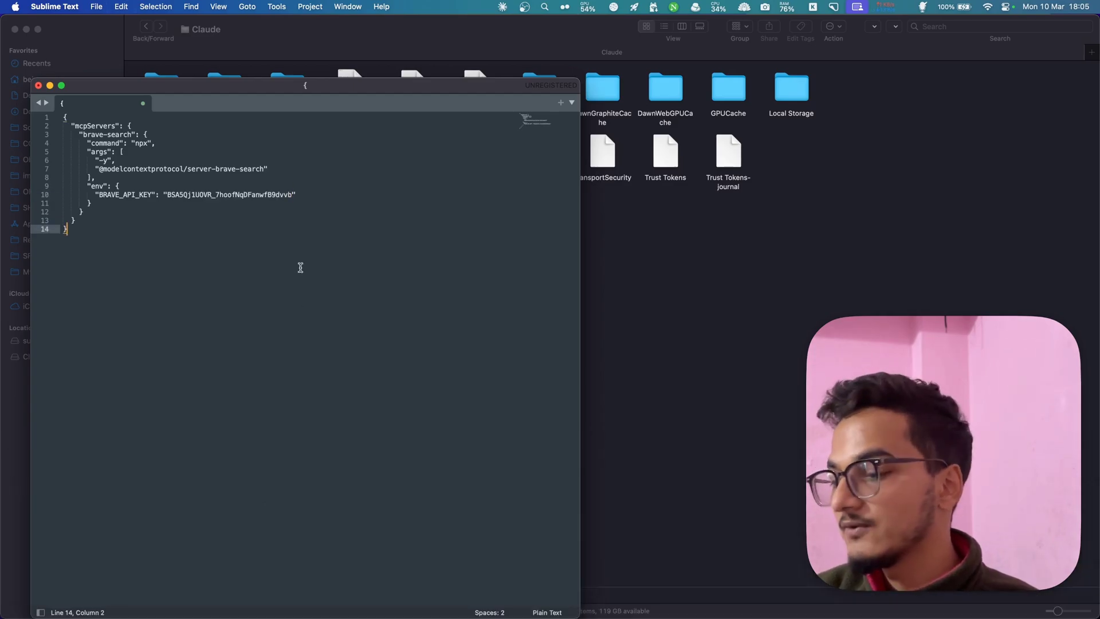
{"action": "left_click", "coordinate": [97, 6]}
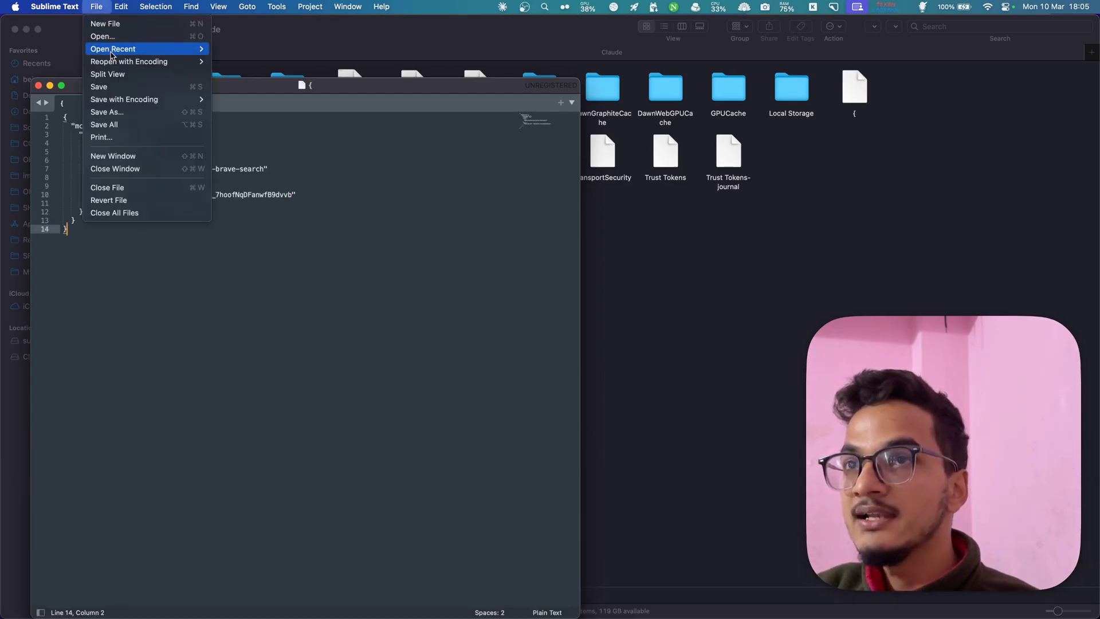
- Save the file as claude_desktop_config.json in the Application Support/Claude folder
{"action": "left_click", "coordinate": [127, 112]}
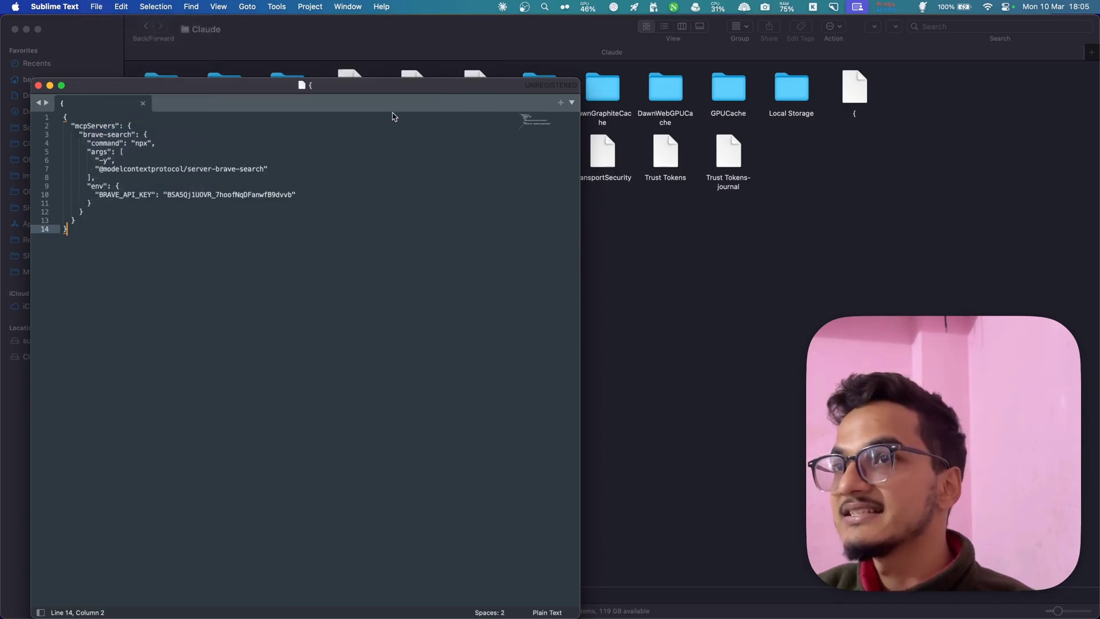
{"action": "scroll", "coordinate": [245, 318], "scroll_direction": "left", "scroll_amount": 5}
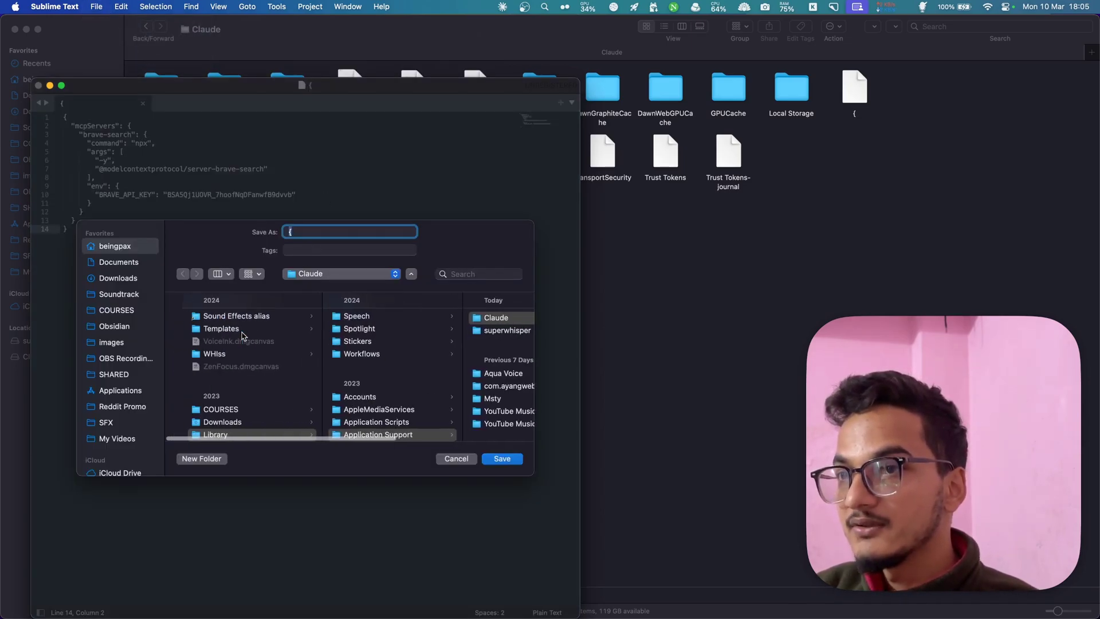
{"action": "scroll", "coordinate": [242, 337], "scroll_direction": "down", "scroll_amount": 4}
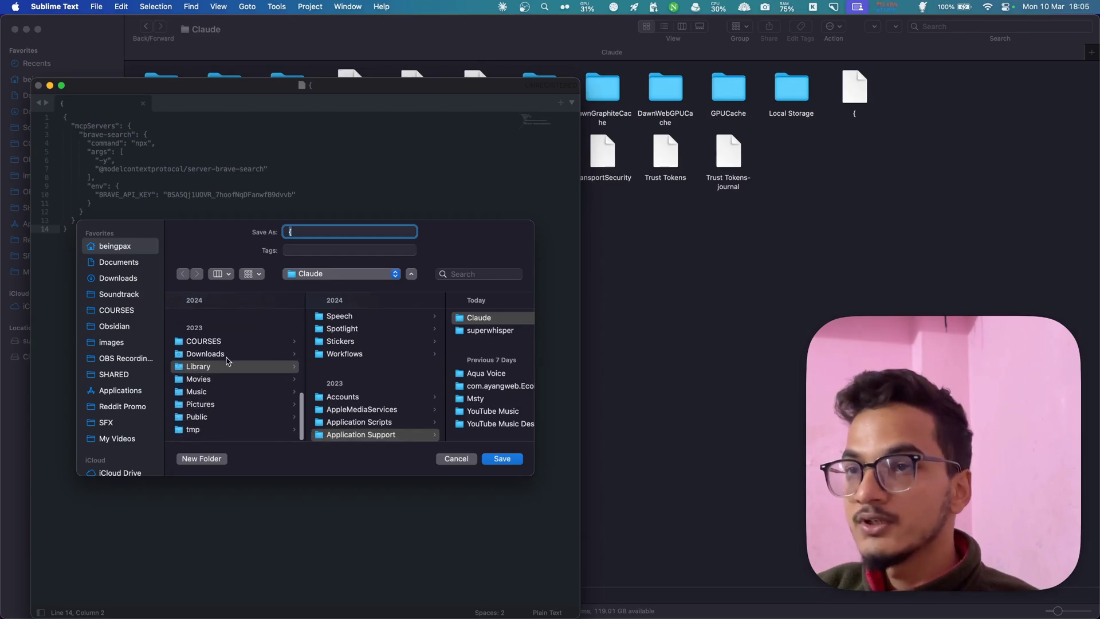
{"action": "scroll", "coordinate": [230, 367], "scroll_direction": "right", "scroll_amount": 3}
{"action": "scroll", "coordinate": [234, 366], "scroll_direction": "up", "scroll_amount": 3}
{"action": "scroll", "coordinate": [312, 350], "scroll_direction": "down", "scroll_amount": 3}
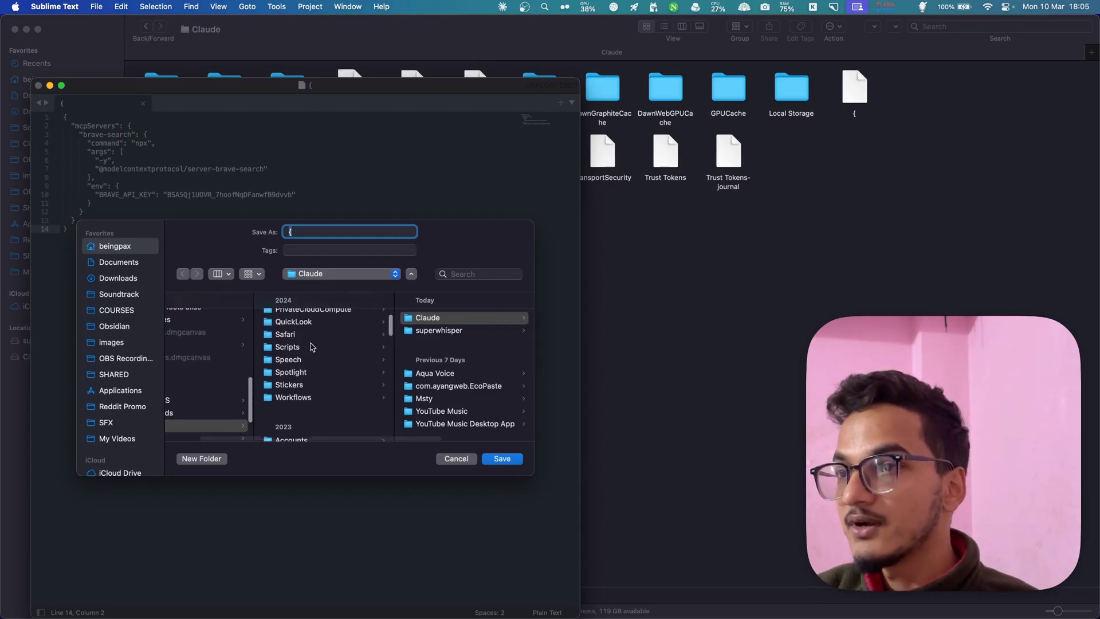
{"action": "left_click", "coordinate": [462, 321]}
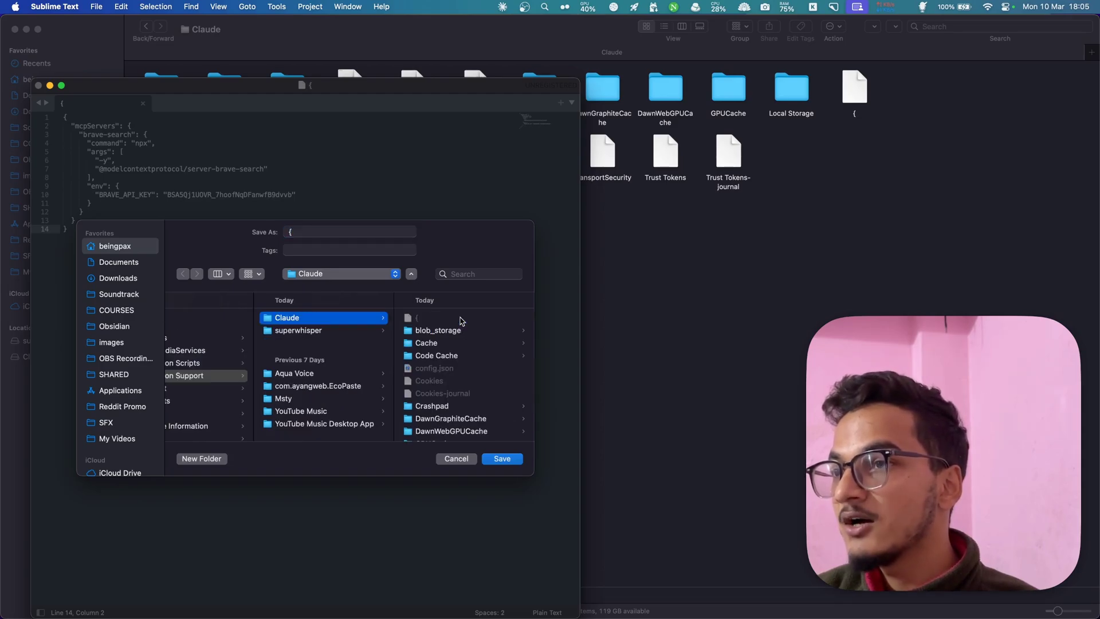
{"action": "scroll", "coordinate": [487, 401], "scroll_direction": "down", "scroll_amount": 5}
{"action": "left_click", "coordinate": [338, 231]}
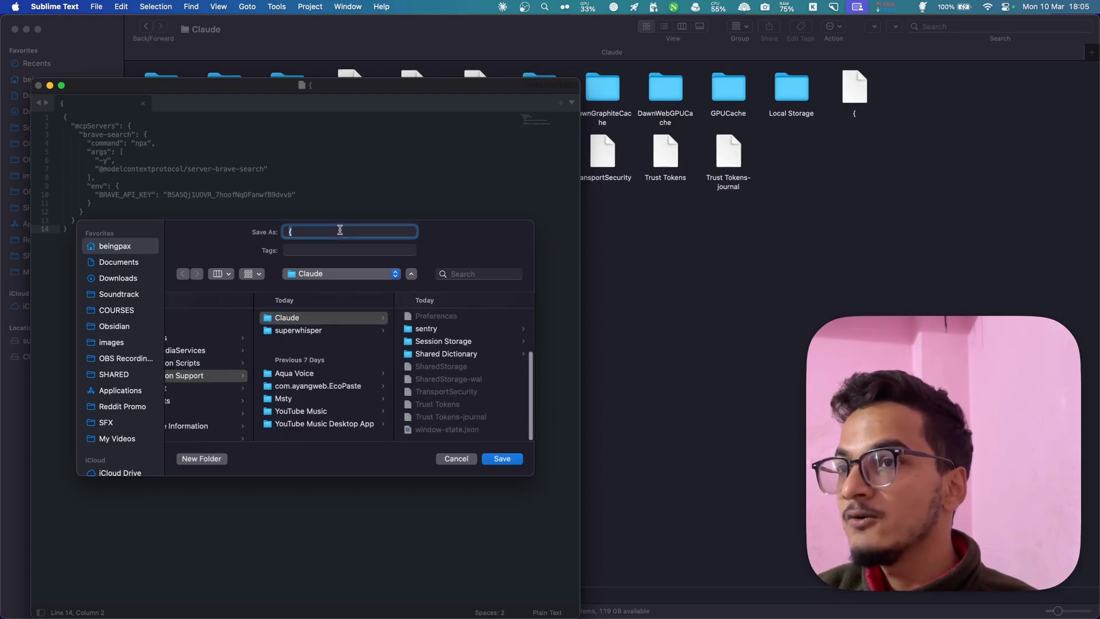
{"action": "type", "text": "claude_desktop_config.json"}
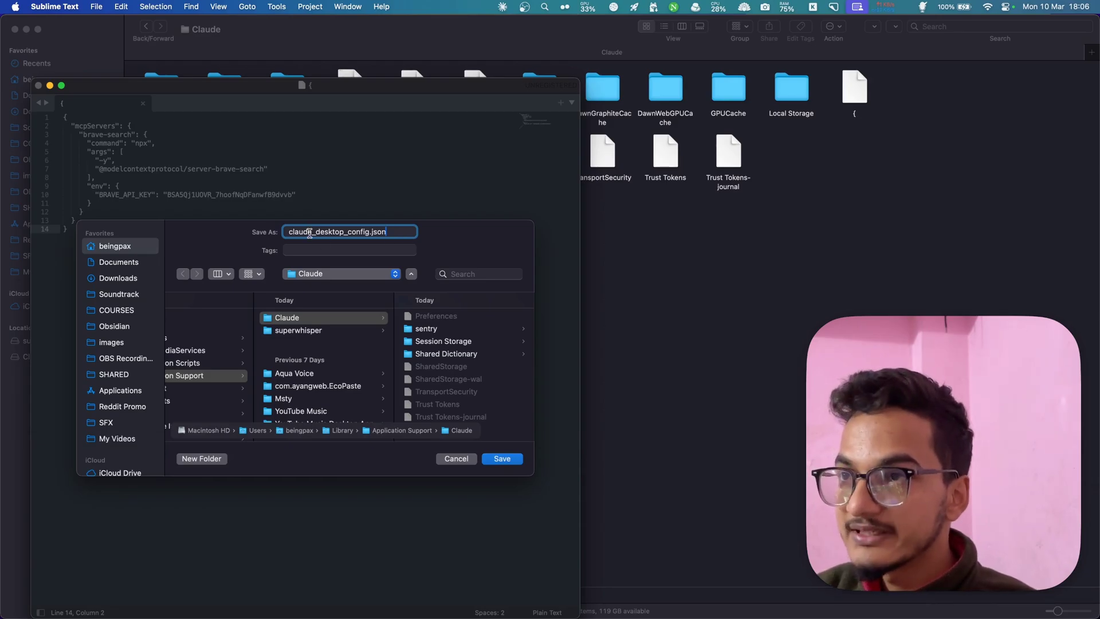
{"action": "left_click_drag", "start_coordinate": [309, 233], "coordinate": [359, 233]}
{"action": "left_click", "coordinate": [366, 234]}
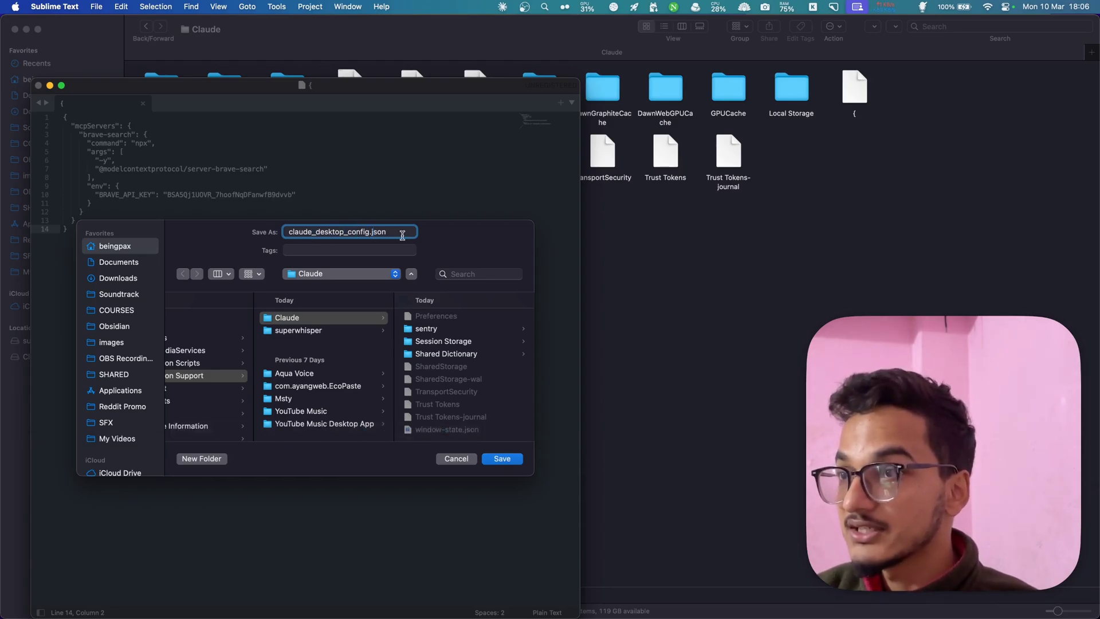
{"action": "left_click", "coordinate": [502, 459]}
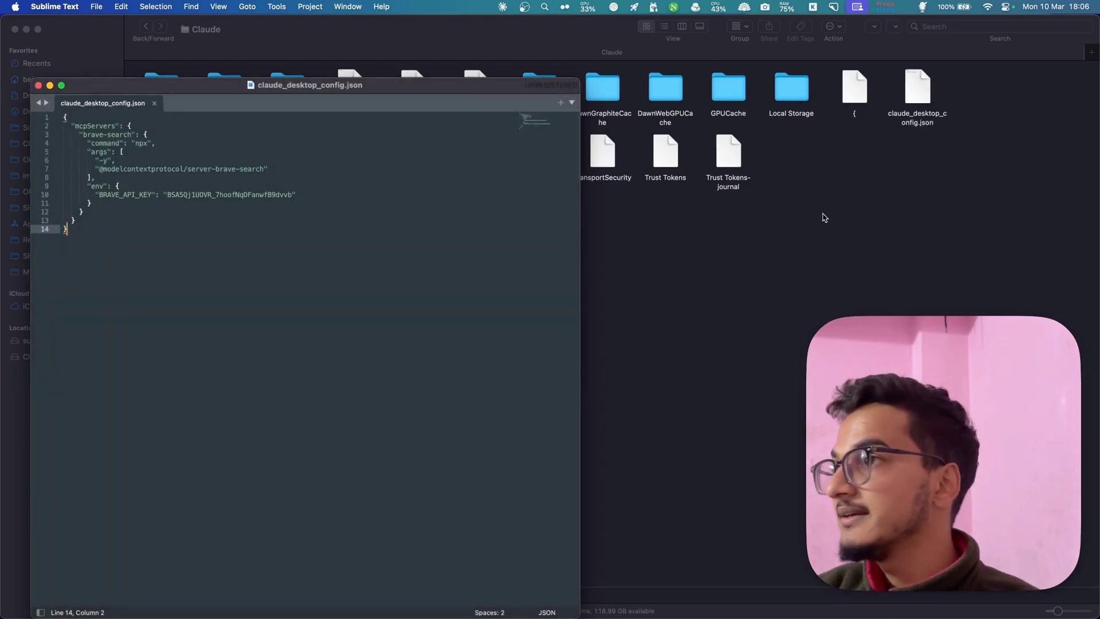
- Trash the stray '{' file in Finder and launch Claude via Raycast
{"action": "left_click", "coordinate": [865, 99]}
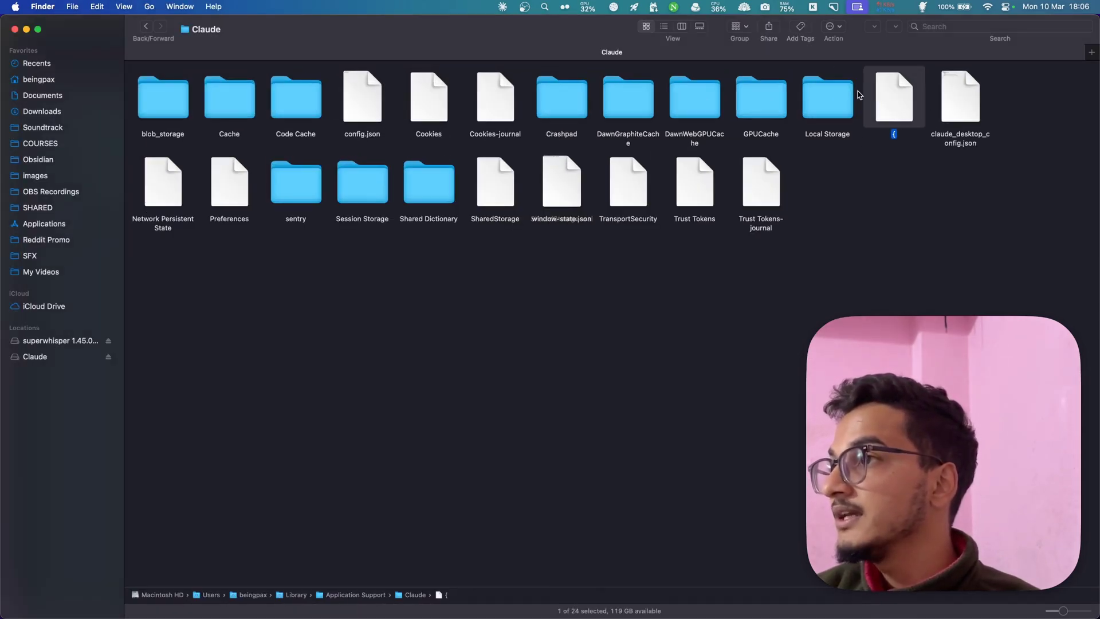
{"action": "key", "text": "super+BackSpace"}
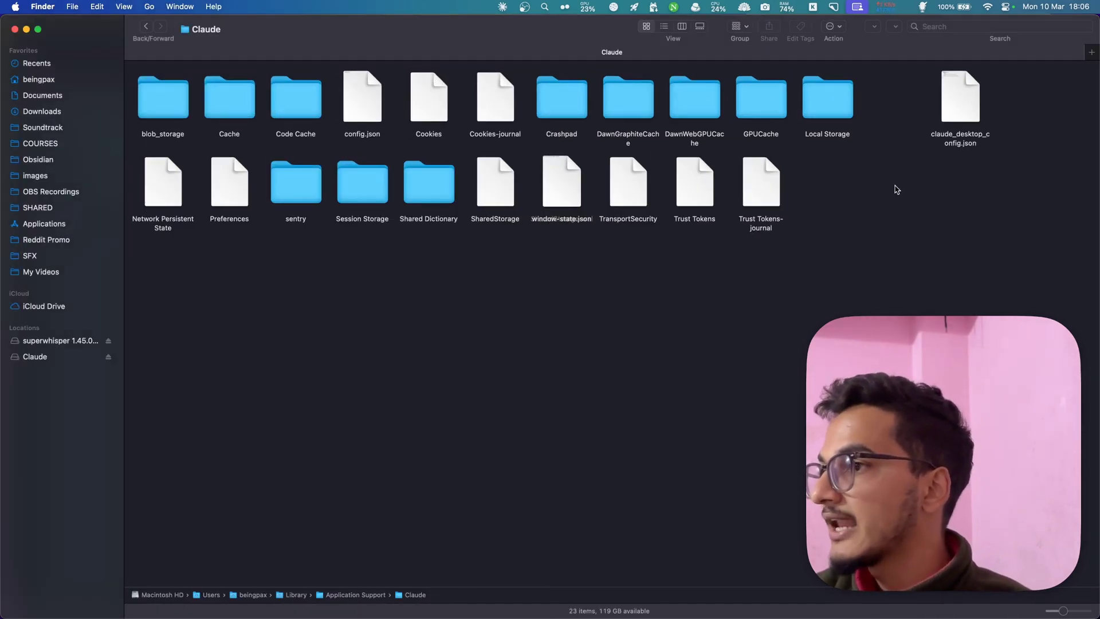
{"action": "key", "text": "alt+space"}
{"action": "type", "text": "cl"}
{"action": "key", "text": "Return"}
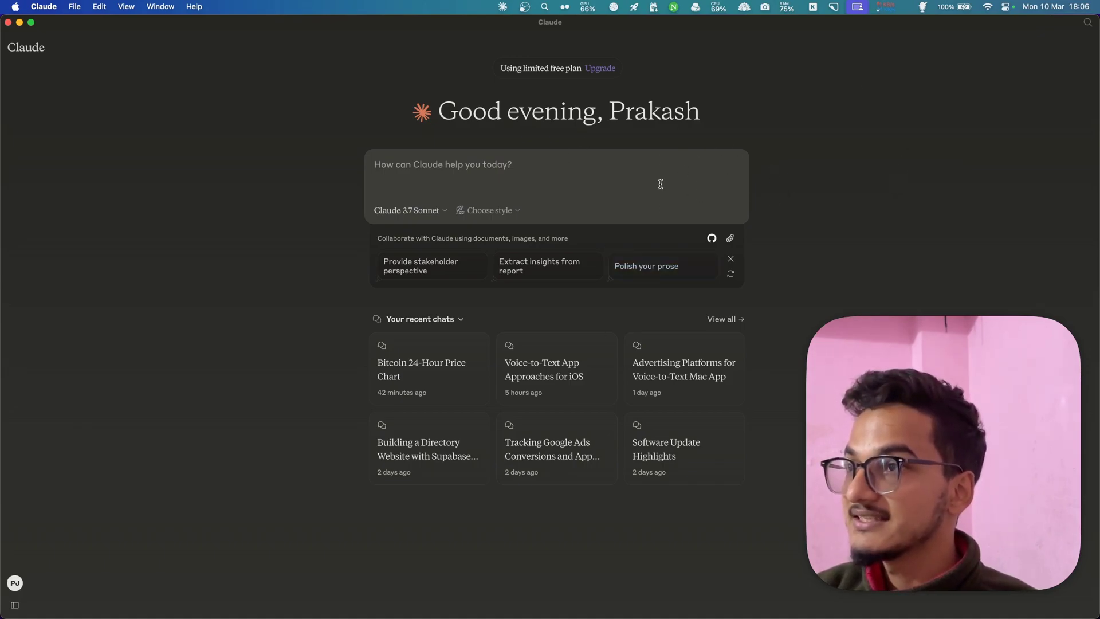
- Dictate a new-chat request for a chart of Bitcoin's last 24 hours of pricing with VoiceInk, then send it
{"action": "left_click", "coordinate": [521, 164]}
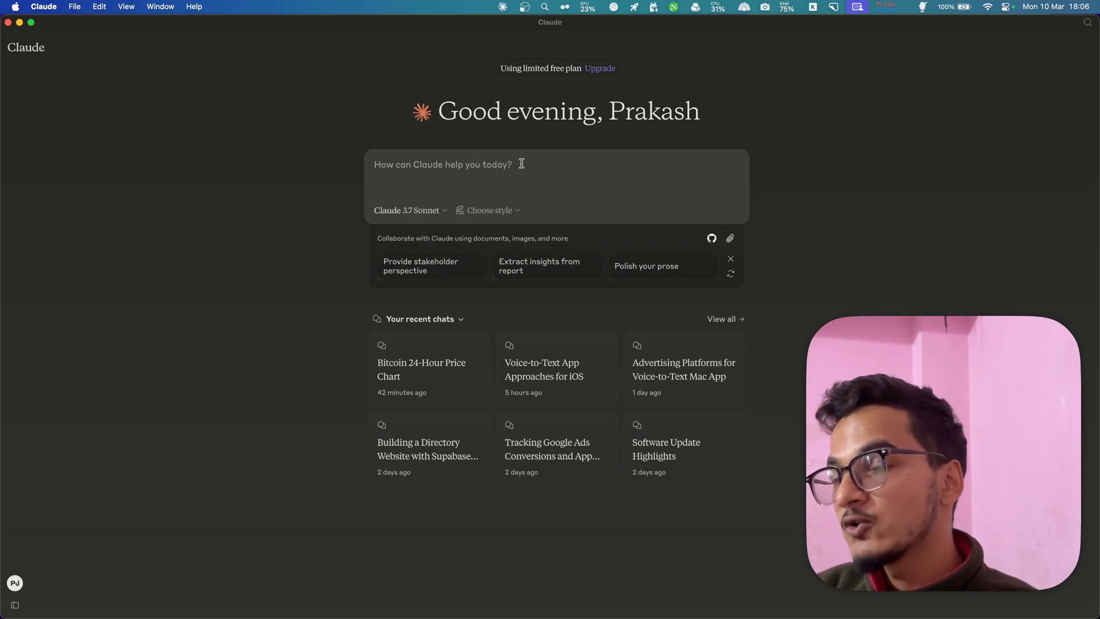
{"action": "key", "text": "fn"}
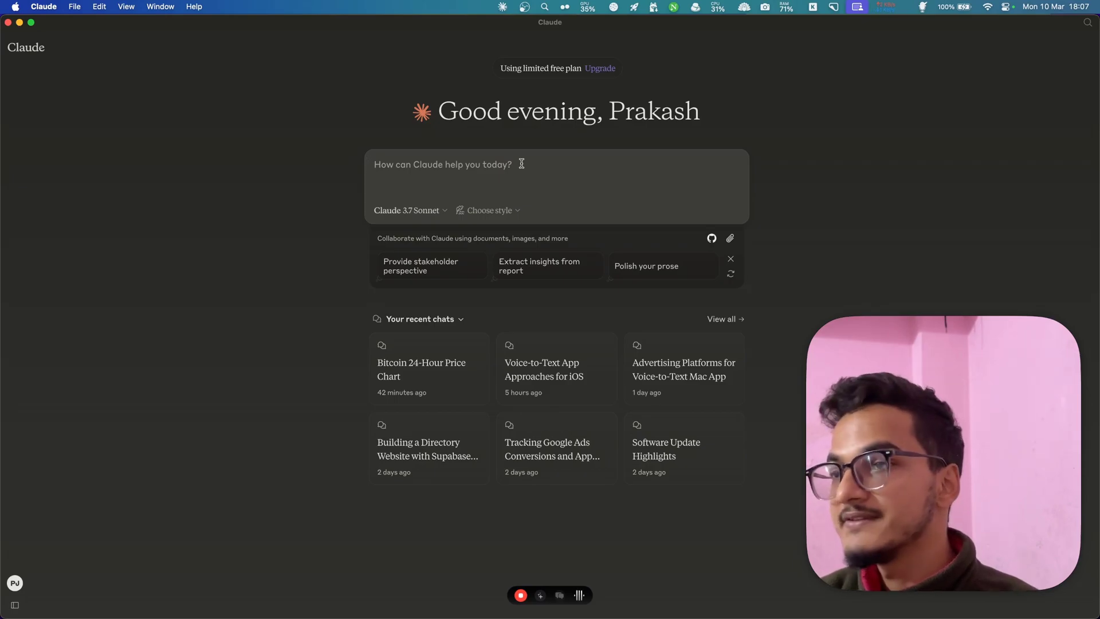
{"action": "key", "text": "fn"}
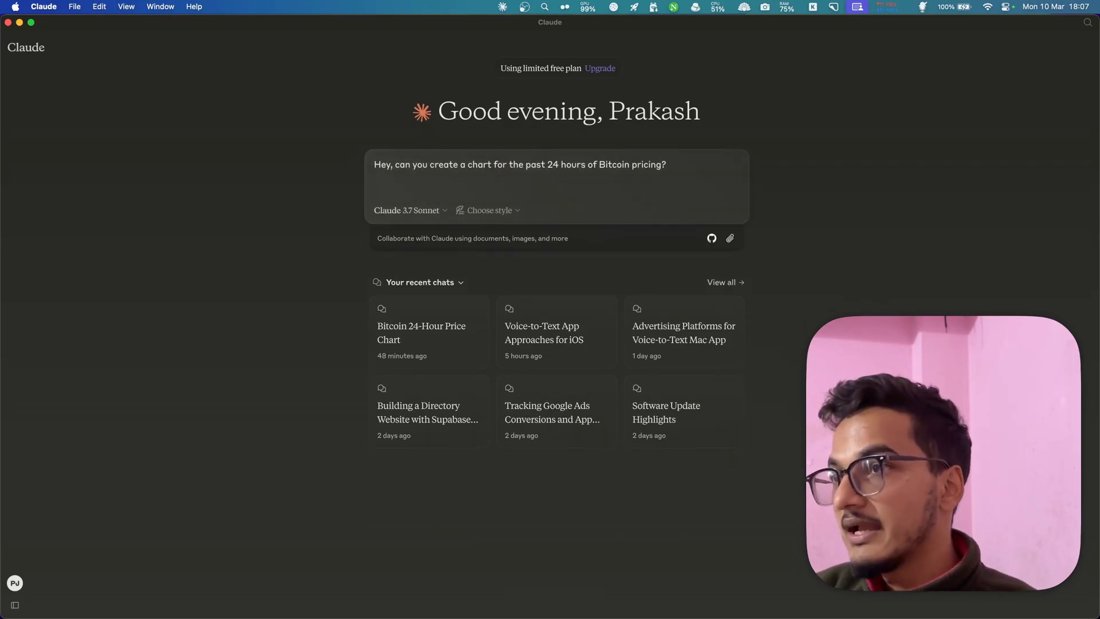
{"action": "key", "text": "Return"}
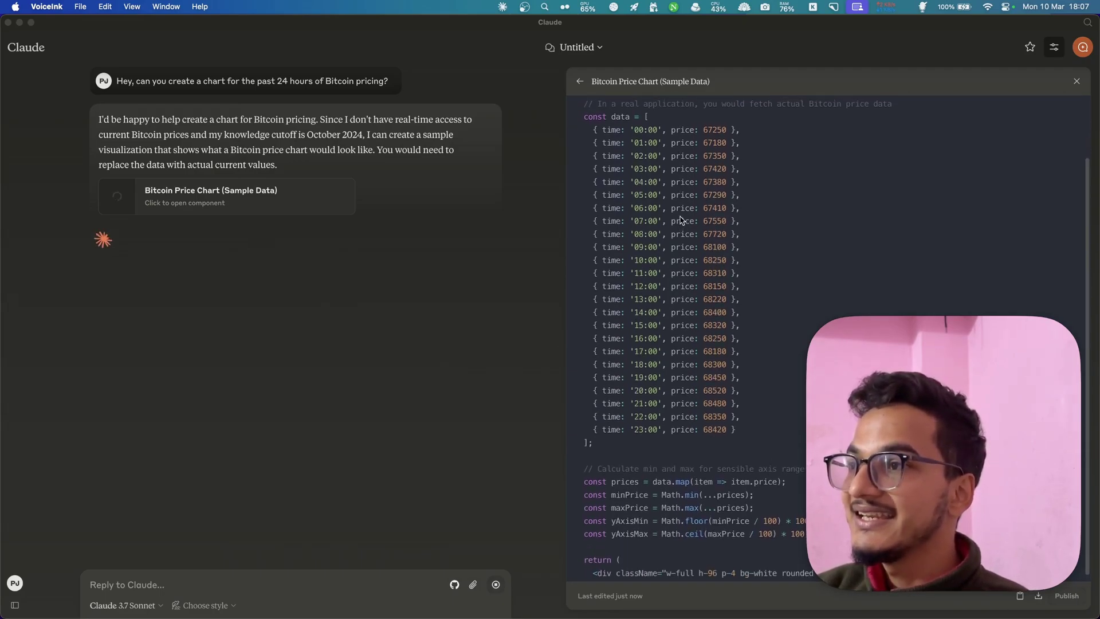
- Read the sample-data chart reply and its October 2024 cutoff note, then start a new chat
{"action": "scroll", "coordinate": [680, 220], "scroll_direction": "up", "scroll_amount": 3}
{"action": "left_click", "coordinate": [721, 405]}
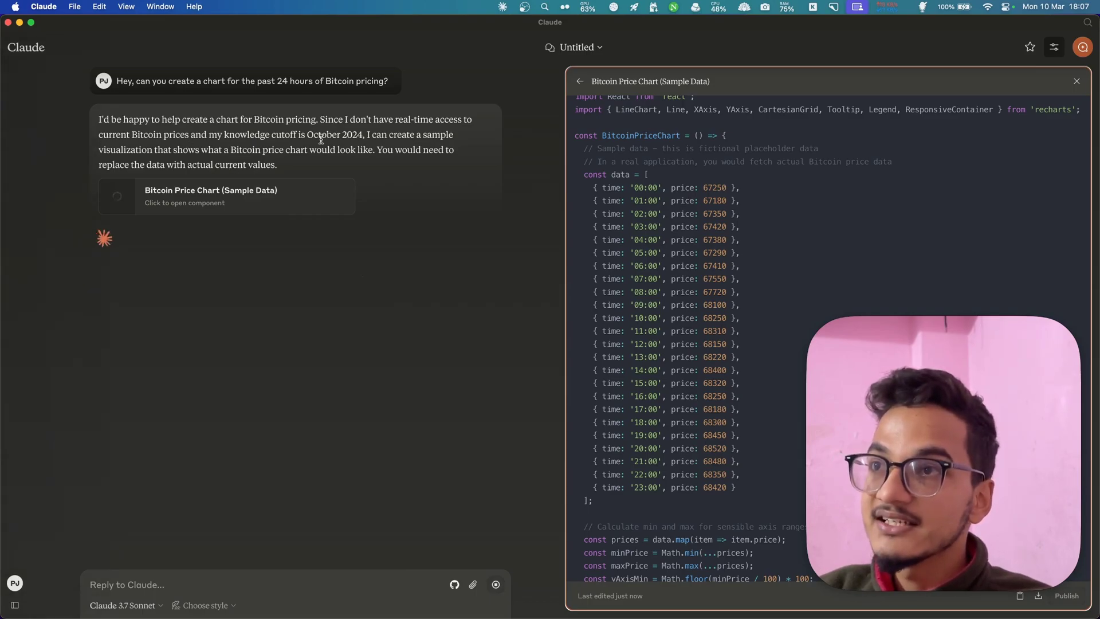
{"action": "left_click_drag", "start_coordinate": [321, 139], "coordinate": [300, 137]}
{"action": "double_click", "coordinate": [196, 135]}
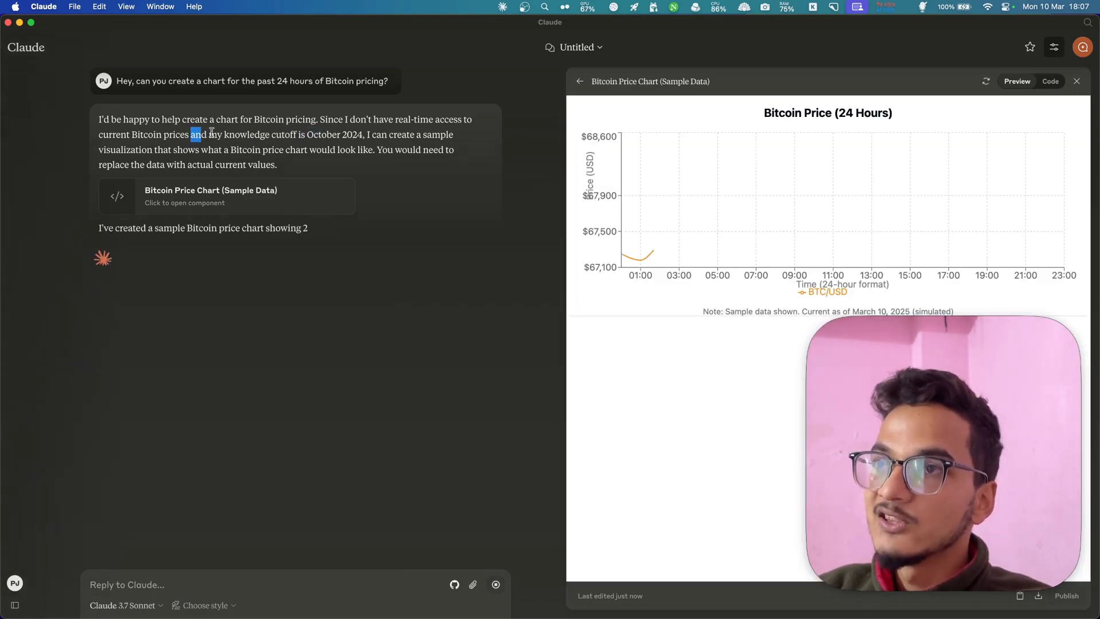
{"action": "left_click_drag", "start_coordinate": [211, 132], "coordinate": [307, 136]}
{"action": "left_click", "coordinate": [373, 148]}
{"action": "left_click", "coordinate": [377, 138]}
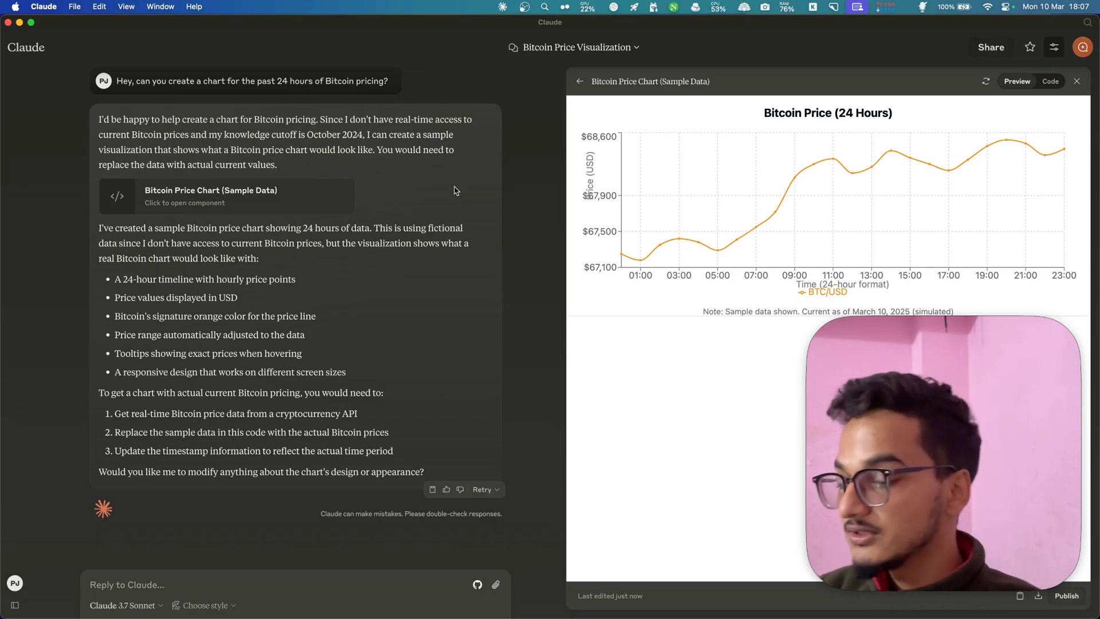
{"action": "left_click", "coordinate": [39, 50]}
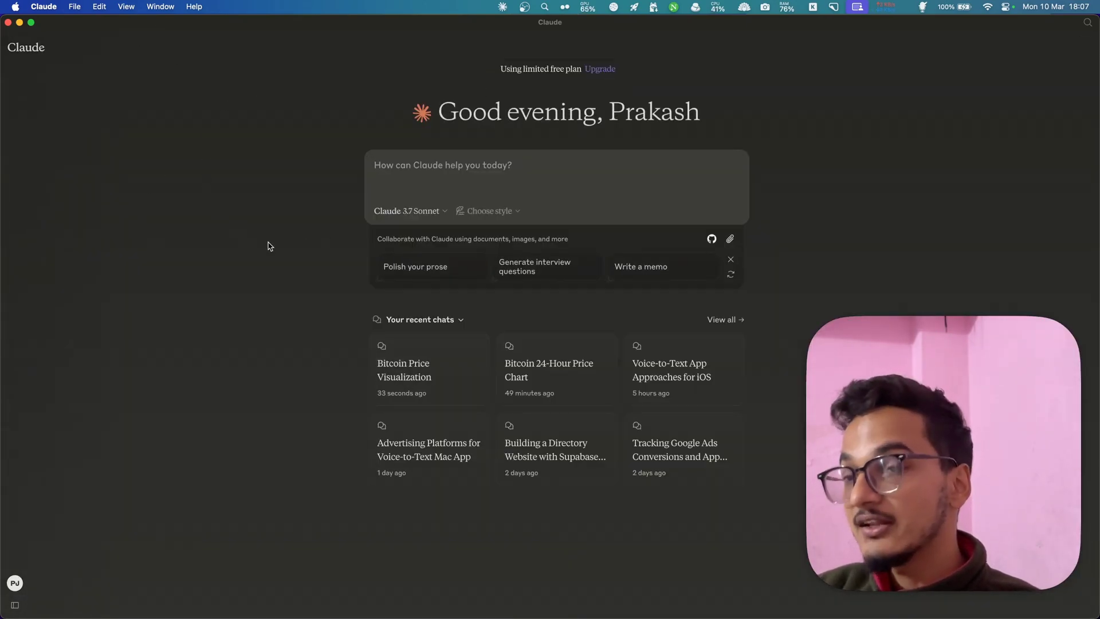
- Quit Claude with Cmd+Q and relaunch it from the launcher to reload its configuration
{"action": "key", "text": "super+q"}
{"action": "key", "text": "super+space"}
{"action": "type", "text": "cla"}
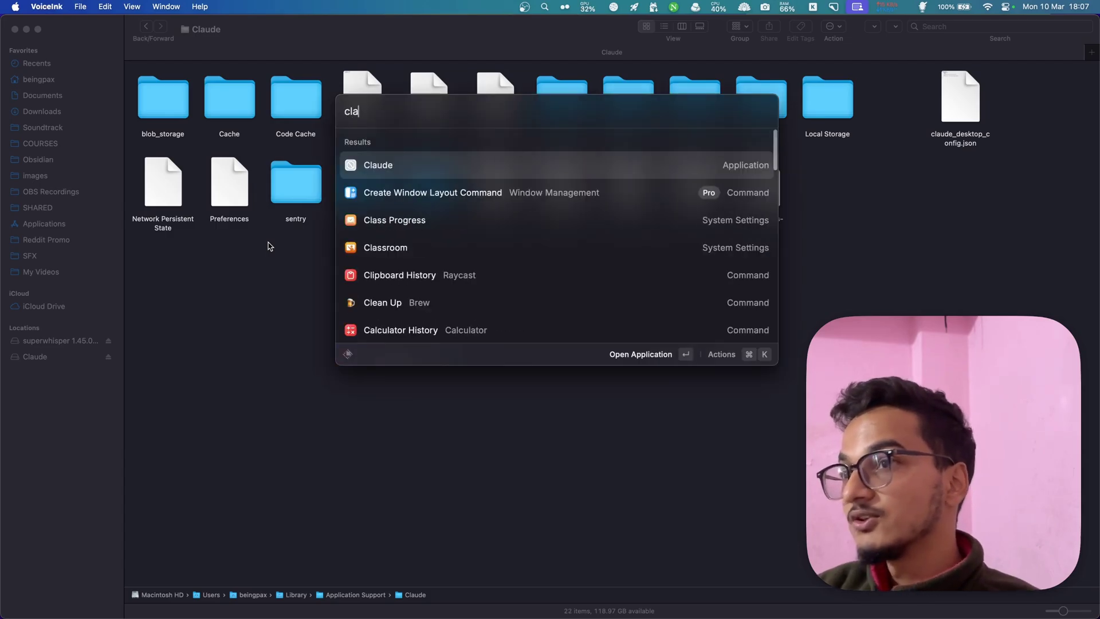
{"action": "key", "text": "Return"}
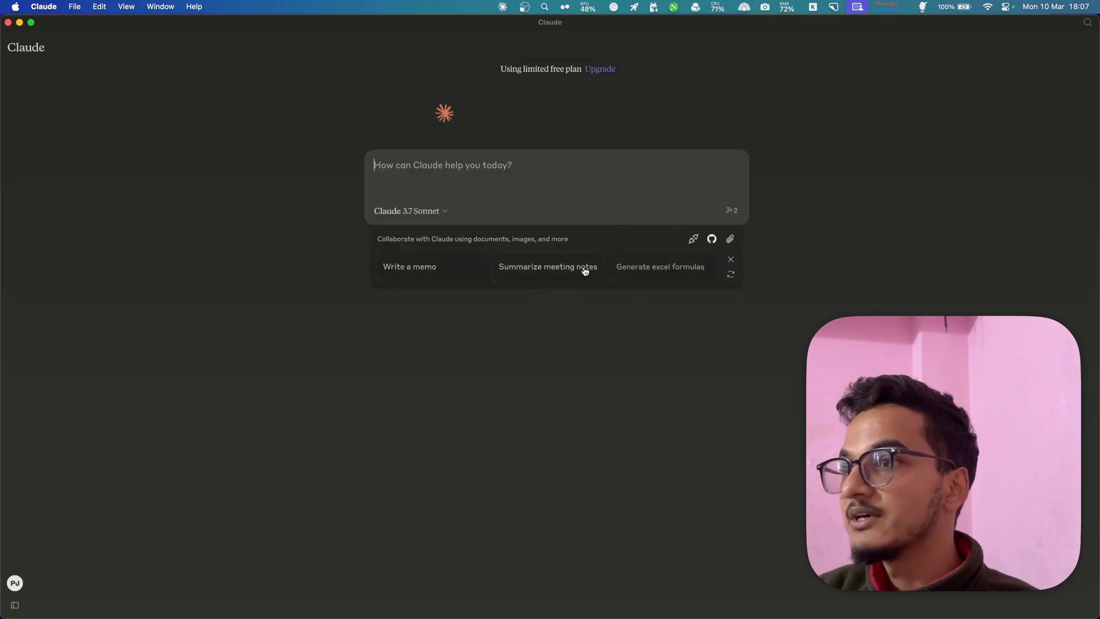
- Check the MCP tools list shows brave_local_search and brave_web_search
{"action": "left_click", "coordinate": [731, 212]}
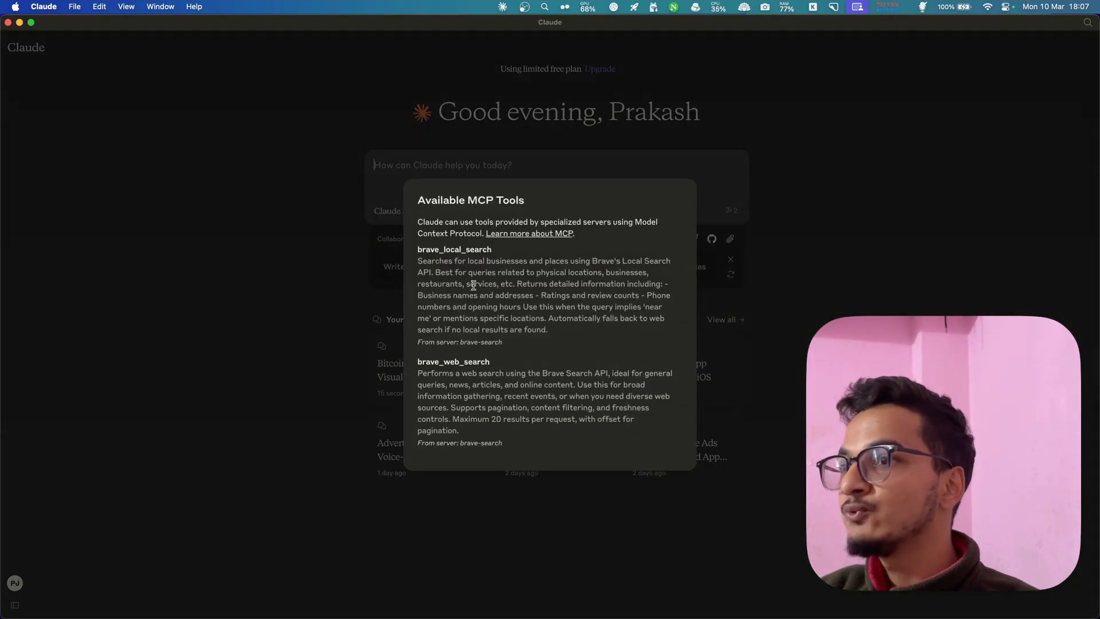
{"action": "left_click_drag", "start_coordinate": [440, 249], "coordinate": [529, 252]}
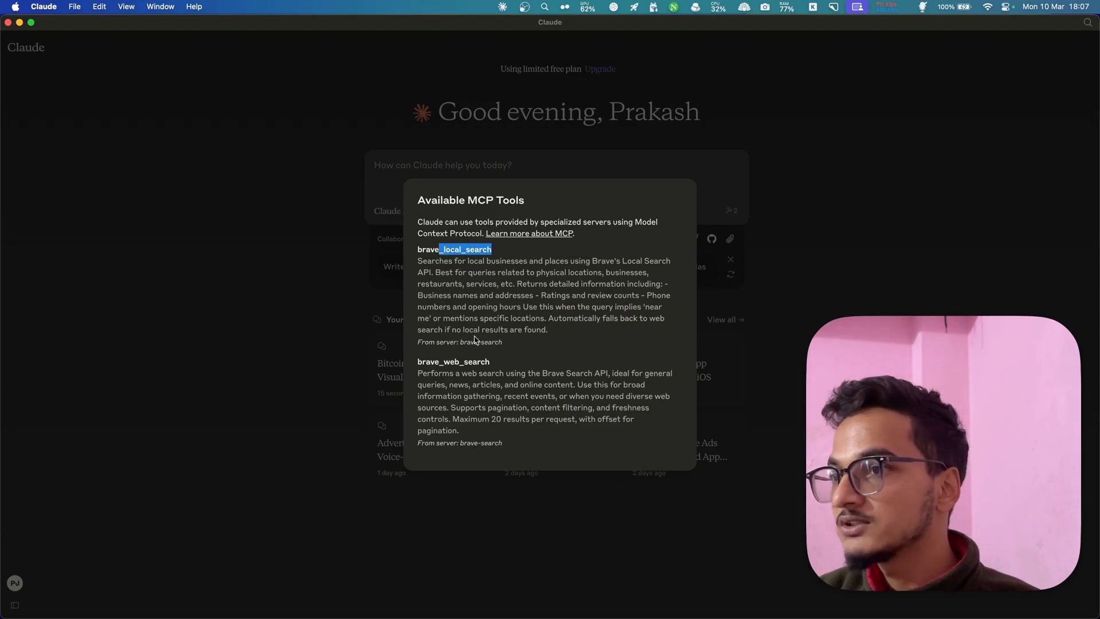
{"action": "mouse_move", "coordinate": [432, 362]}
{"action": "left_mouse_down"}
{"action": "mouse_move", "coordinate": [499, 365]}
{"action": "mouse_move", "coordinate": [422, 363]}
{"action": "left_mouse_up"}
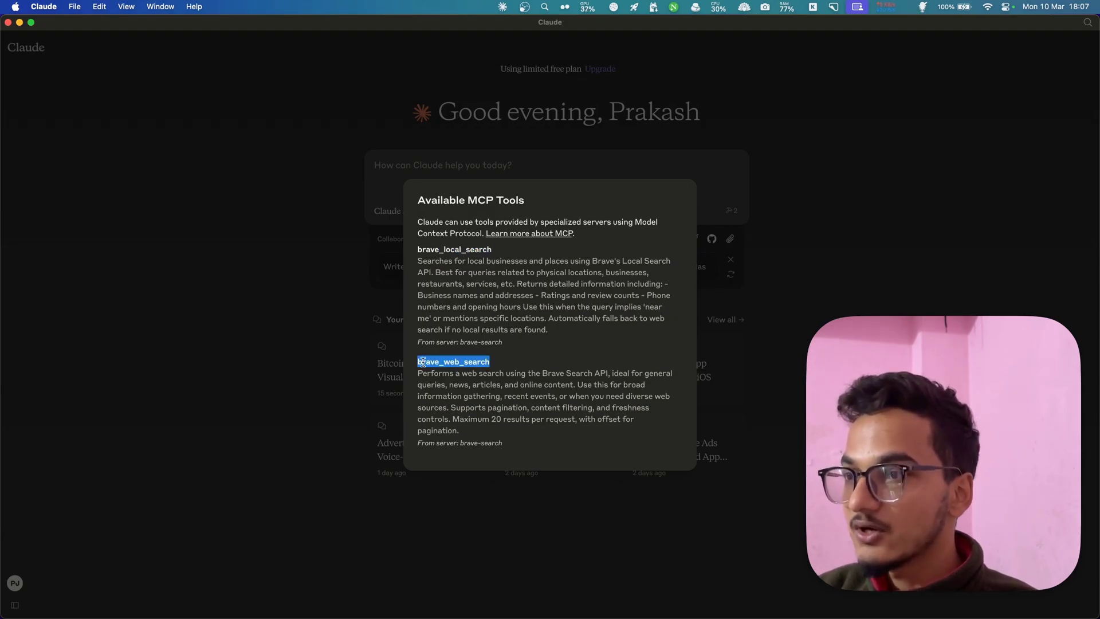
{"action": "left_click", "coordinate": [404, 156]}
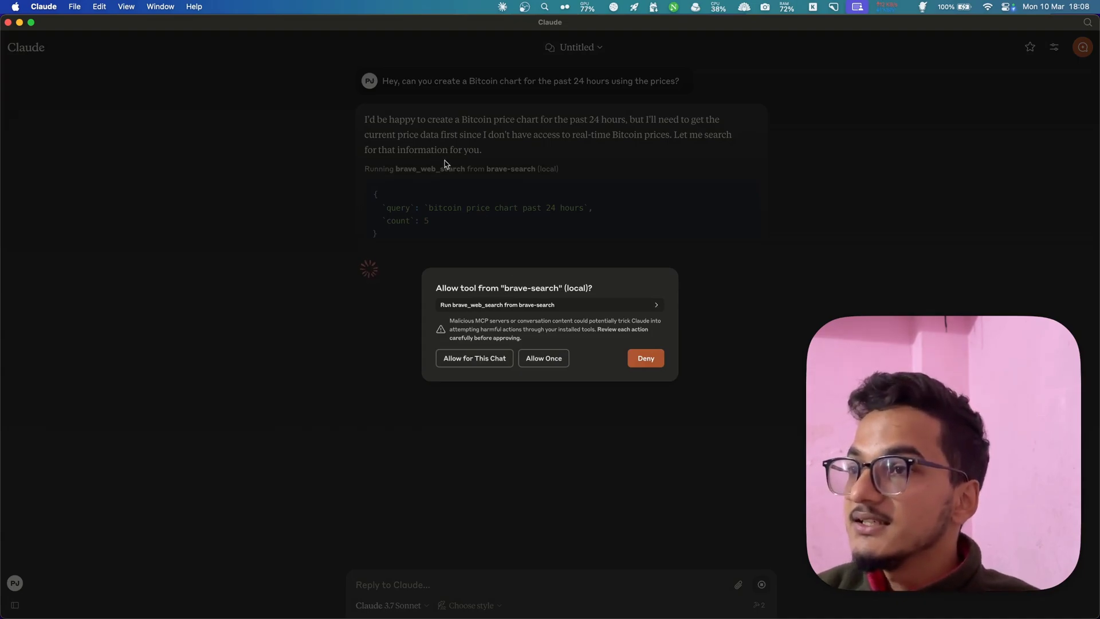
- Inspect the brave_web_search permission request and its query details, then allow it once
{"action": "triple_click", "coordinate": [453, 289]}
{"action": "left_click", "coordinate": [513, 286]}
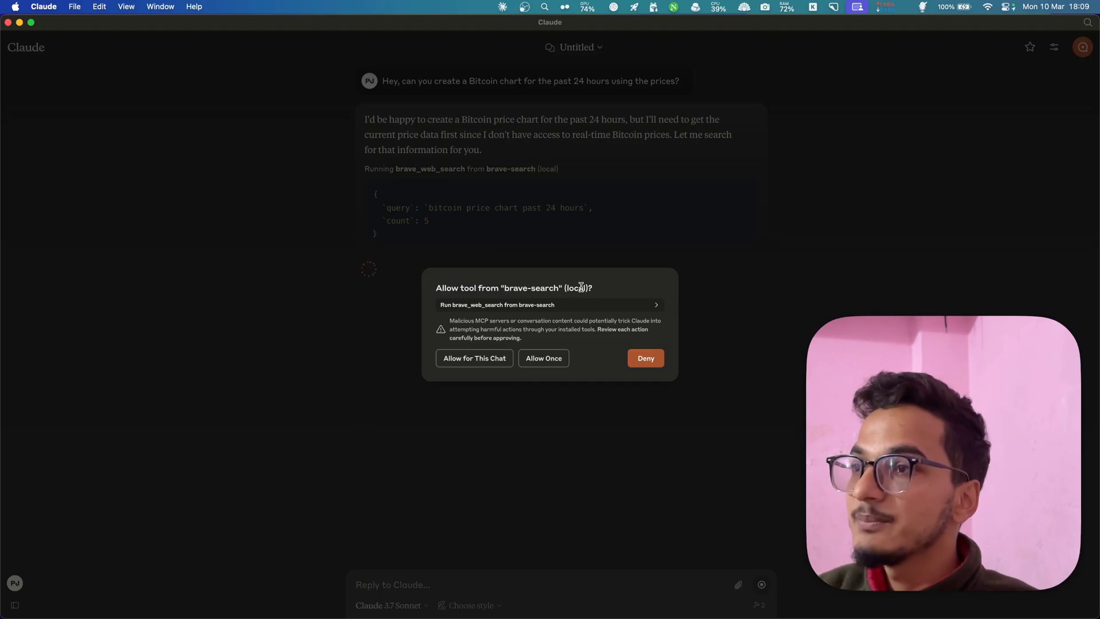
{"action": "left_click", "coordinate": [556, 311]}
{"action": "left_click_drag", "start_coordinate": [514, 358], "coordinate": [579, 341]}
{"action": "left_click", "coordinate": [498, 341]}
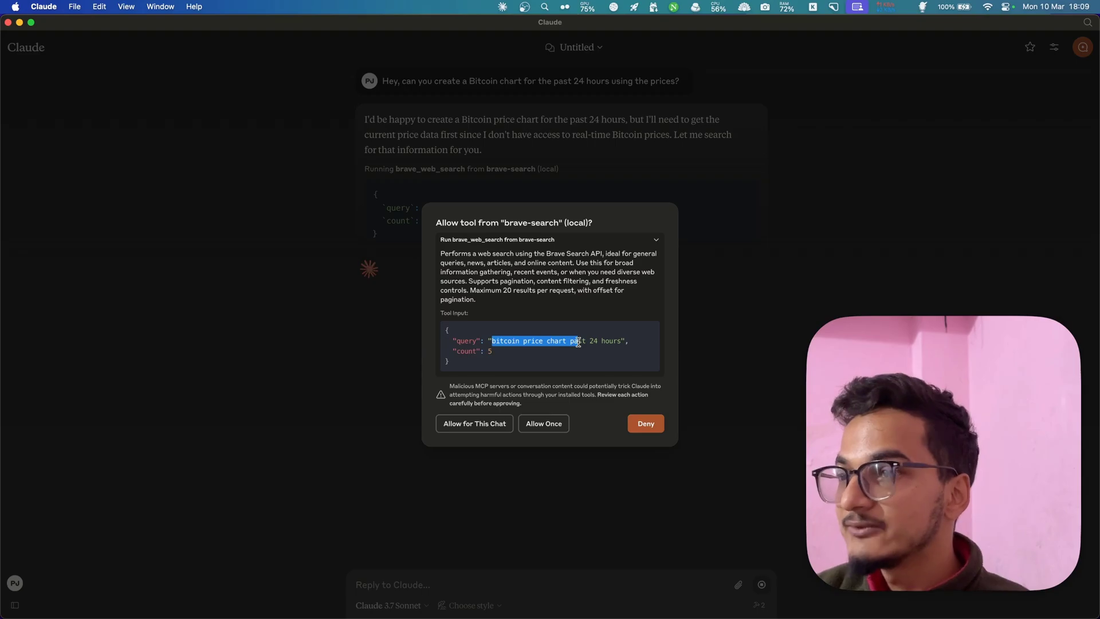
{"action": "double_click", "coordinate": [578, 342]}
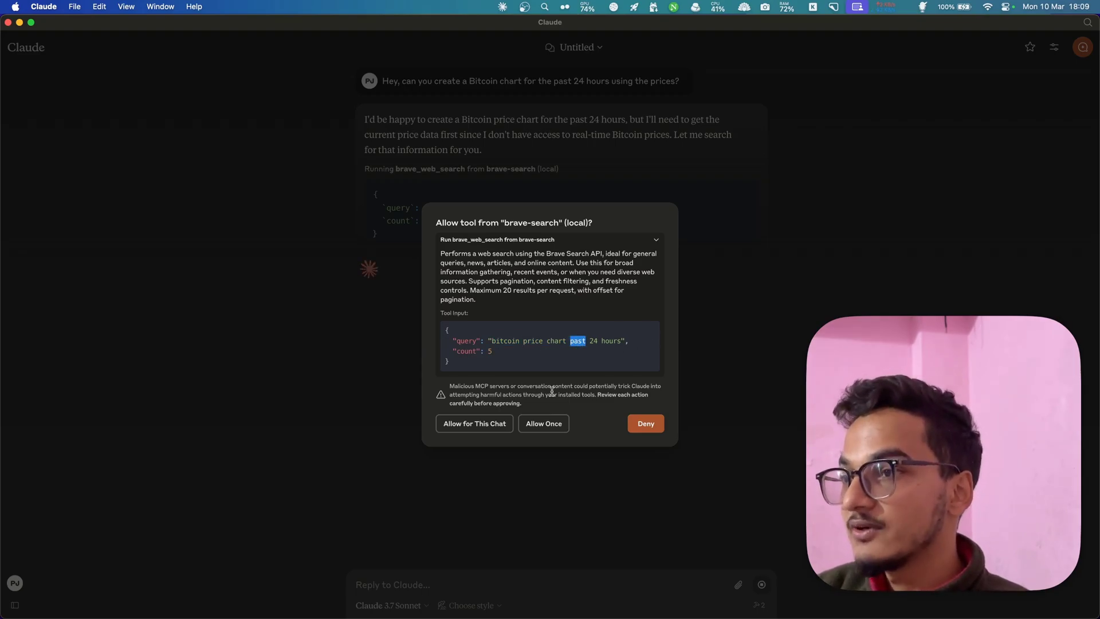
{"action": "left_click", "coordinate": [541, 423]}
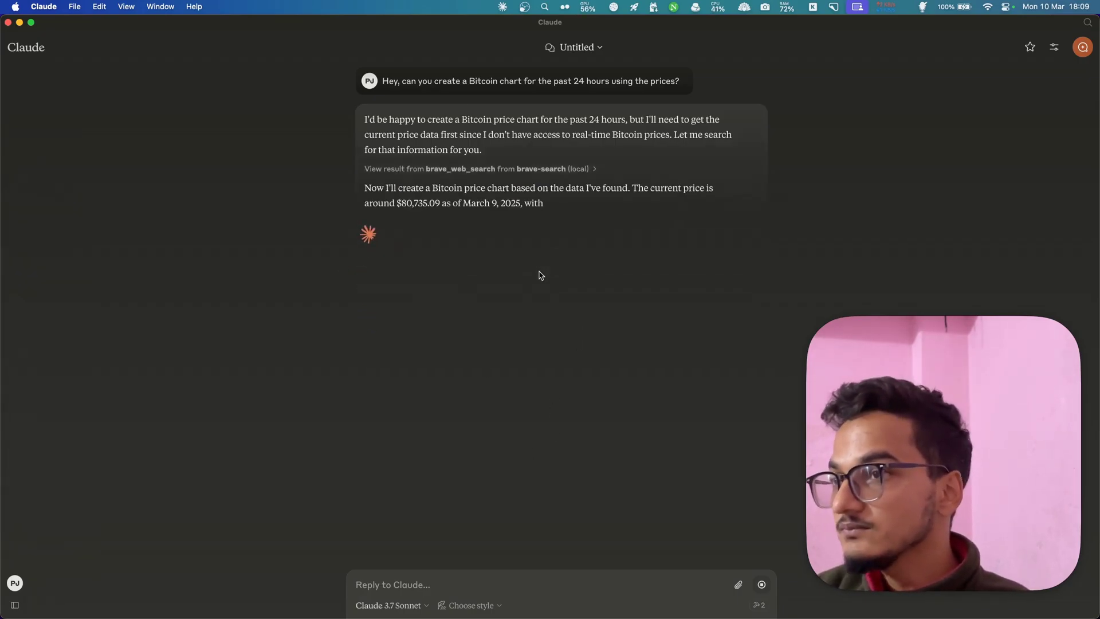
- Read Claude's reply giving Bitcoin's price as of March 9, 2025
{"action": "left_click_drag", "start_coordinate": [198, 204], "coordinate": [277, 203]}
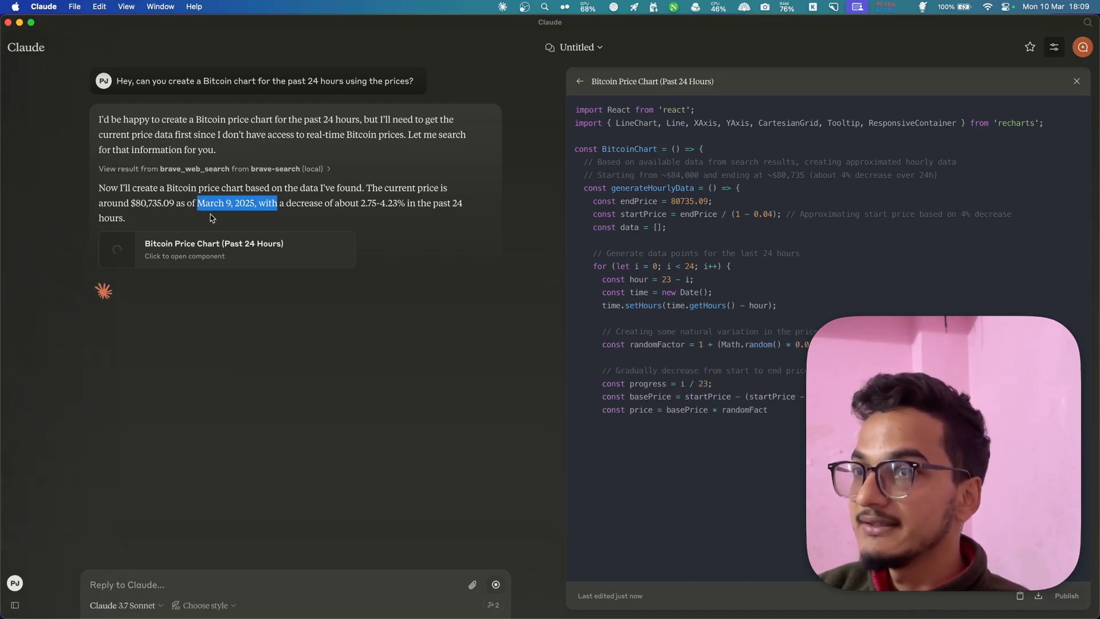
{"action": "left_click_drag", "start_coordinate": [197, 203], "coordinate": [266, 202]}
{"action": "left_click", "coordinate": [266, 202]}
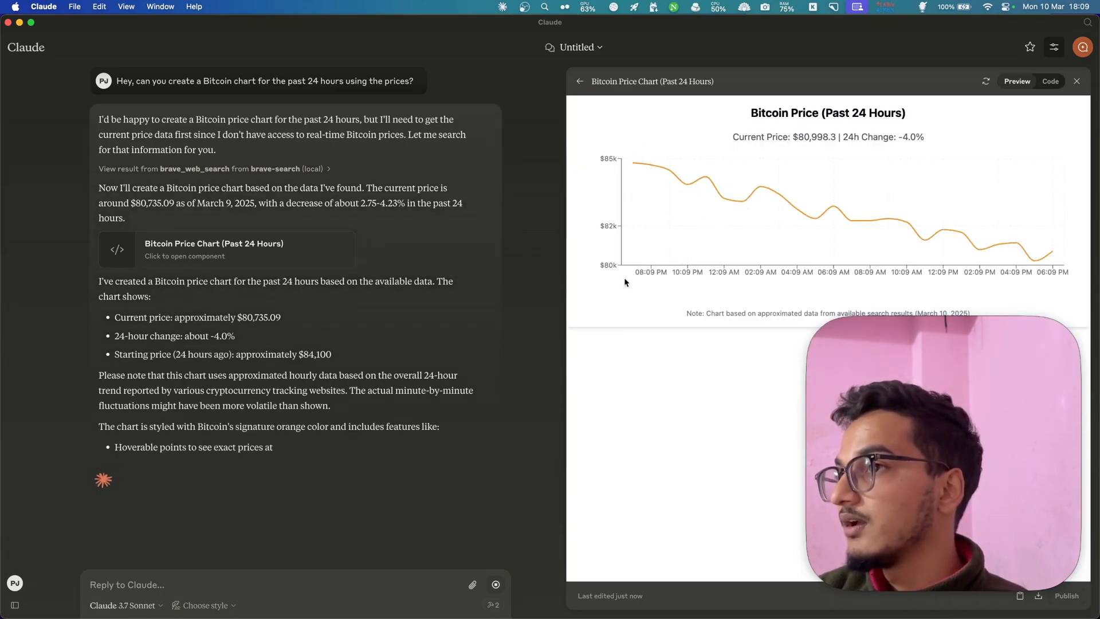
- Look over the chart's data points, then open the earlier 'Bitcoin Pricing Data Request' chat
{"action": "mouse_move", "coordinate": [633, 165]}
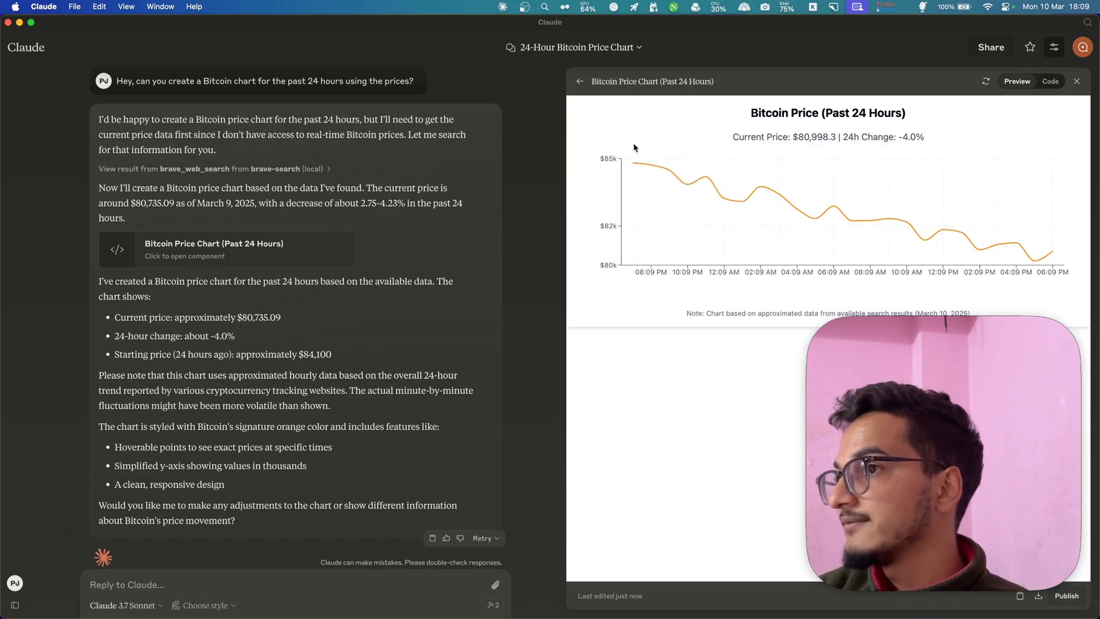
{"action": "mouse_move", "coordinate": [1036, 264]}
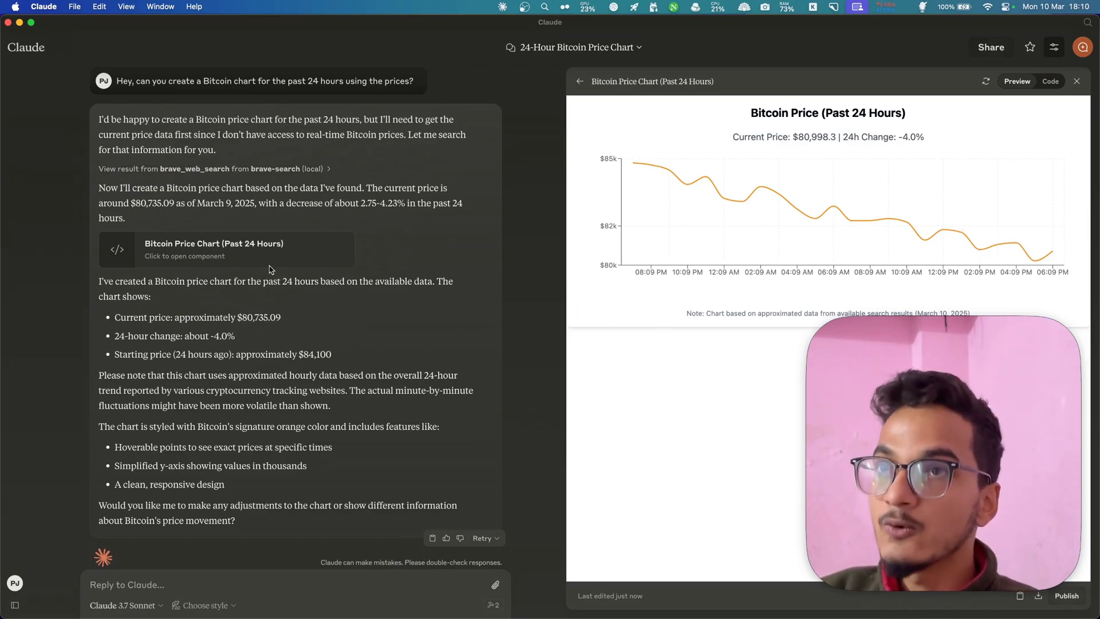
{"action": "mouse_move", "coordinate": [12, 309]}
{"action": "left_click", "coordinate": [55, 71]}
{"action": "left_click", "coordinate": [577, 388]}
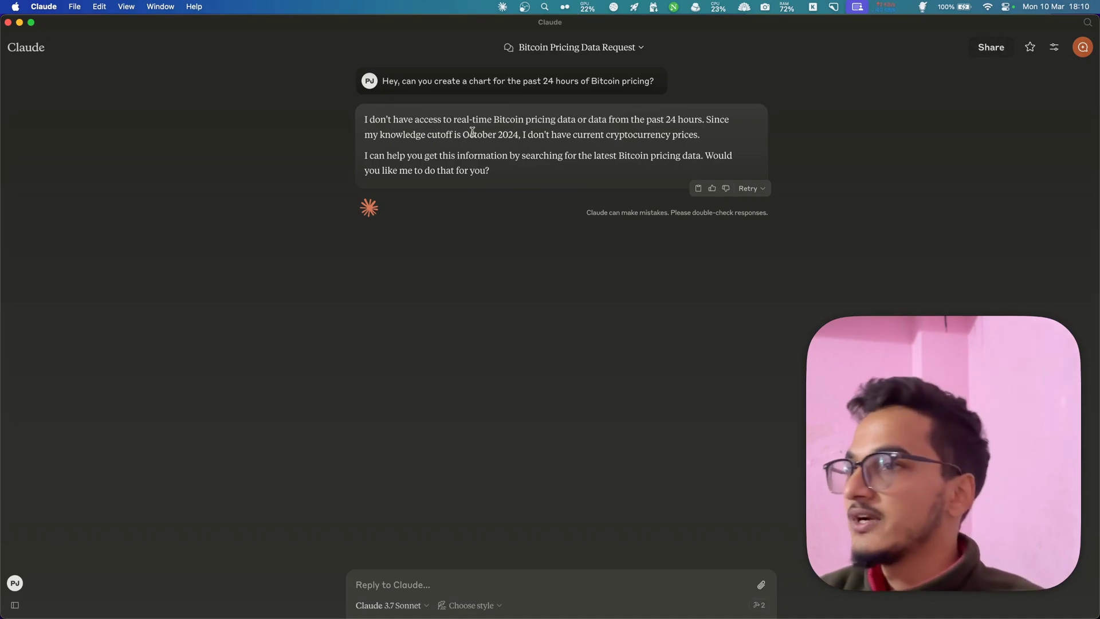
{"action": "double_click", "coordinate": [472, 132]}
{"action": "left_click_drag", "start_coordinate": [520, 134], "coordinate": [441, 130]}
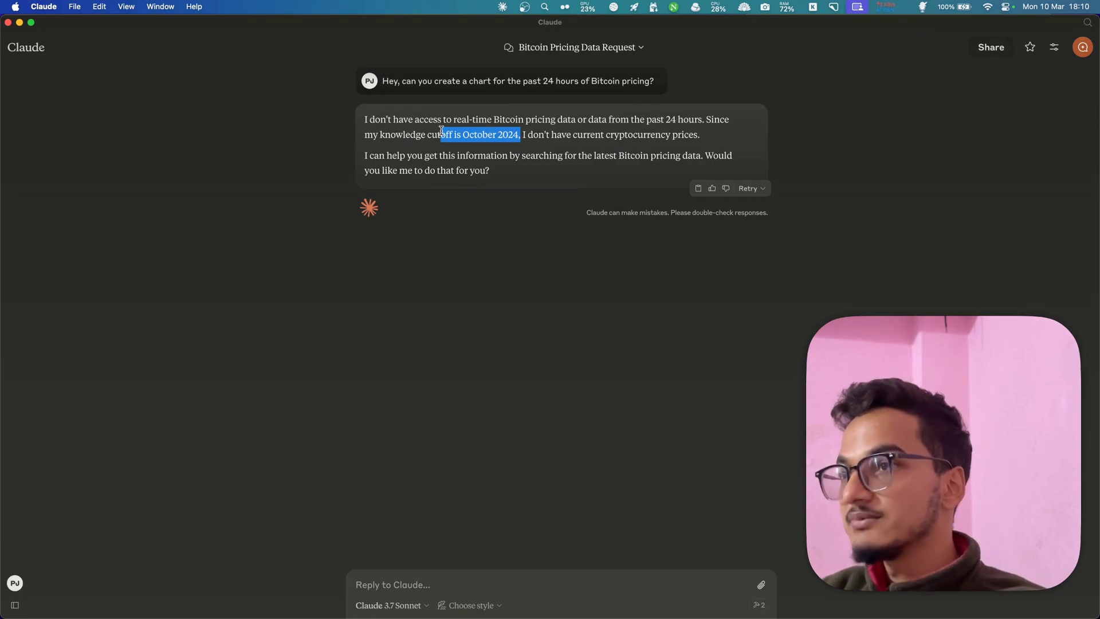
{"action": "left_click", "coordinate": [483, 120]}
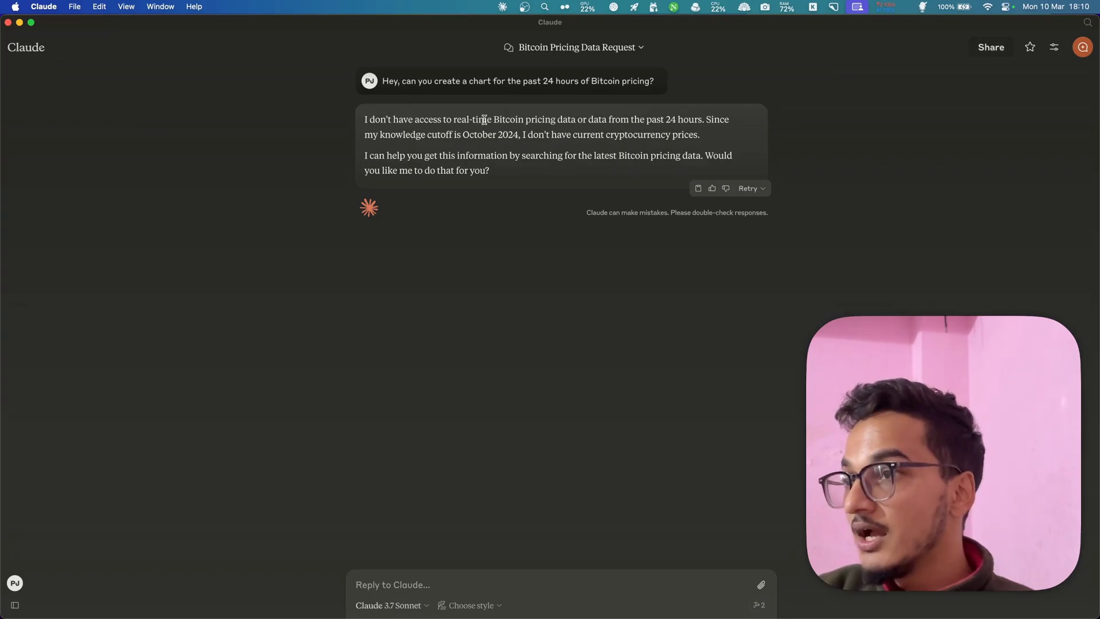
- Search 'mcp installer' in Arc, open the GitHub repo, and select its mcpServers JSON config
{"action": "key", "text": "super+Tab"}
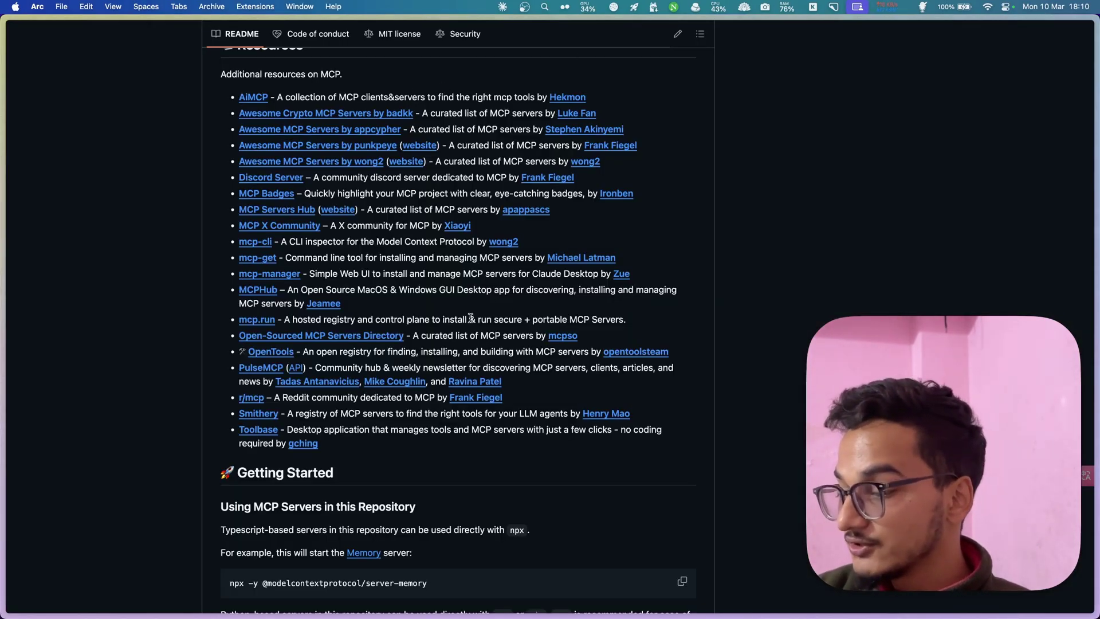
{"action": "key", "text": "super+l"}
{"action": "type", "text": "mcp install"}
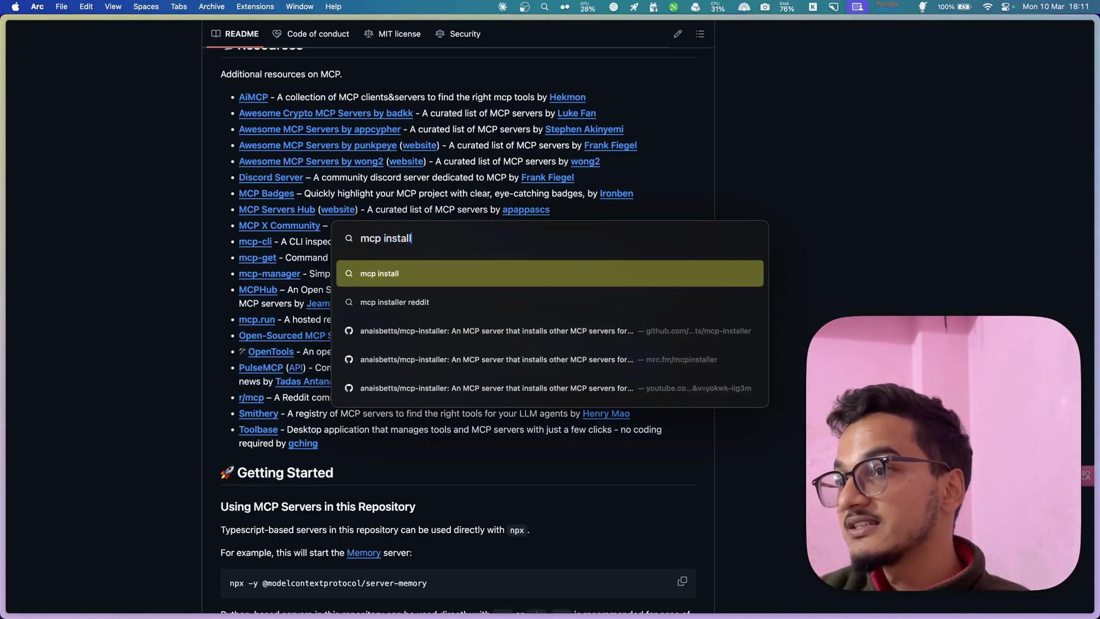
{"action": "type", "text": "er"}
{"action": "key", "text": "Return"}
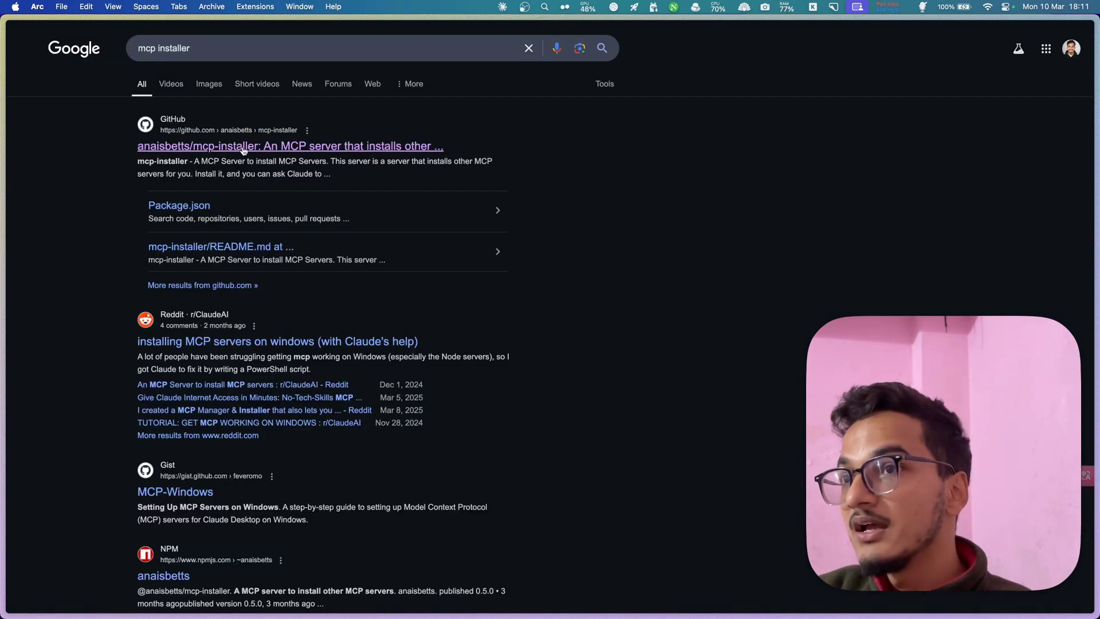
{"action": "left_click", "coordinate": [244, 150]}
{"action": "scroll", "coordinate": [267, 307], "scroll_direction": "down", "scroll_amount": 10}
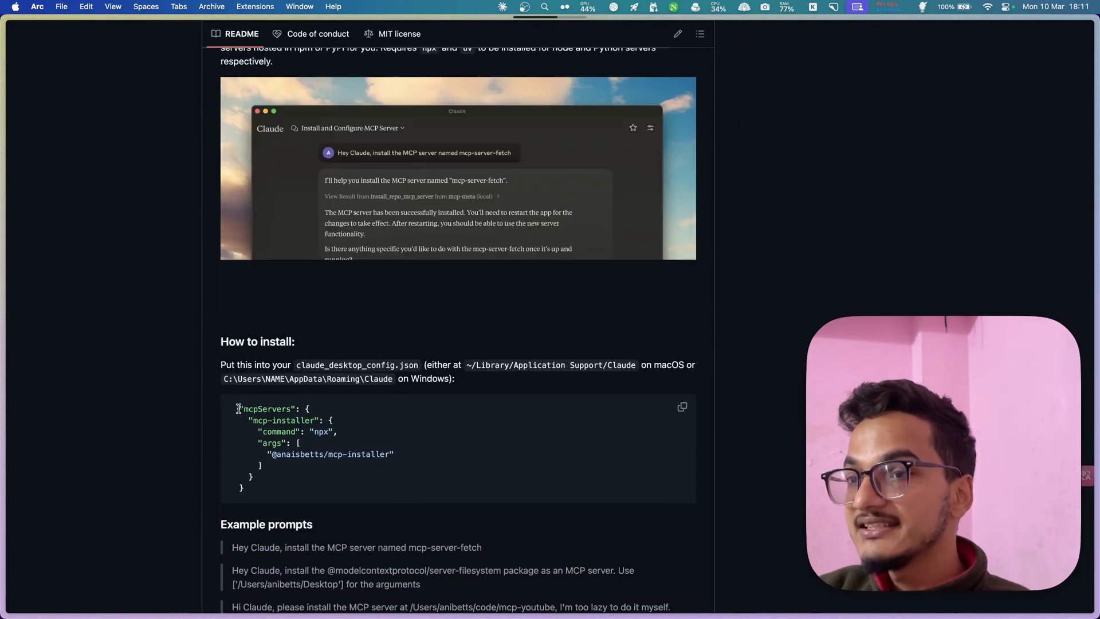
{"action": "left_click_drag", "start_coordinate": [238, 409], "coordinate": [284, 487]}
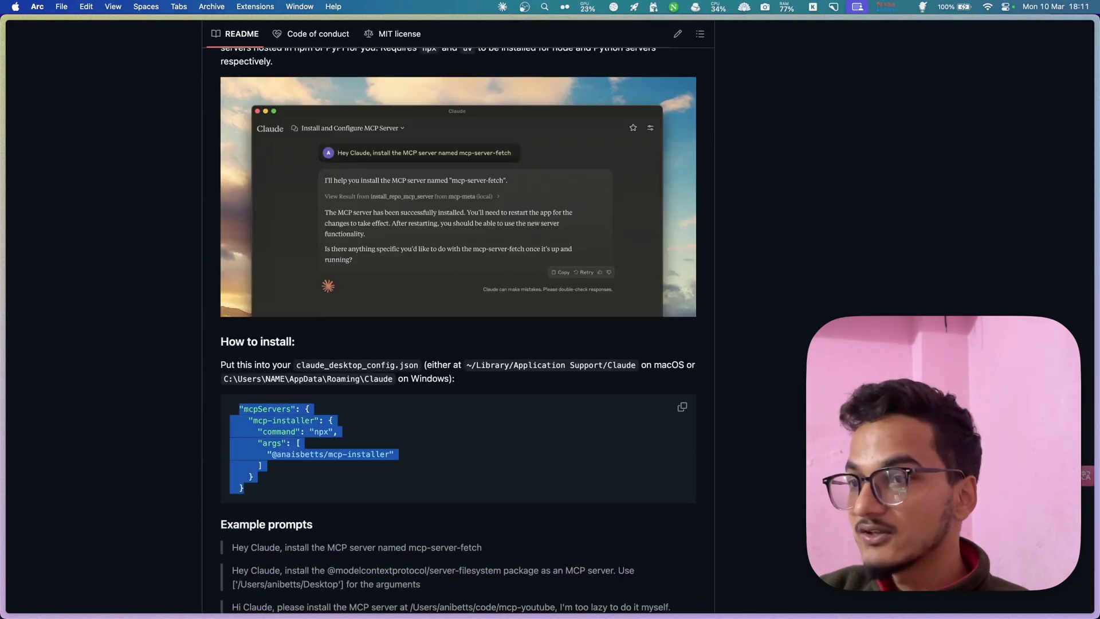
- Open claude_desktop_config.json from the Claude folder in Sublime Text
{"action": "key", "text": "super+Tab"}
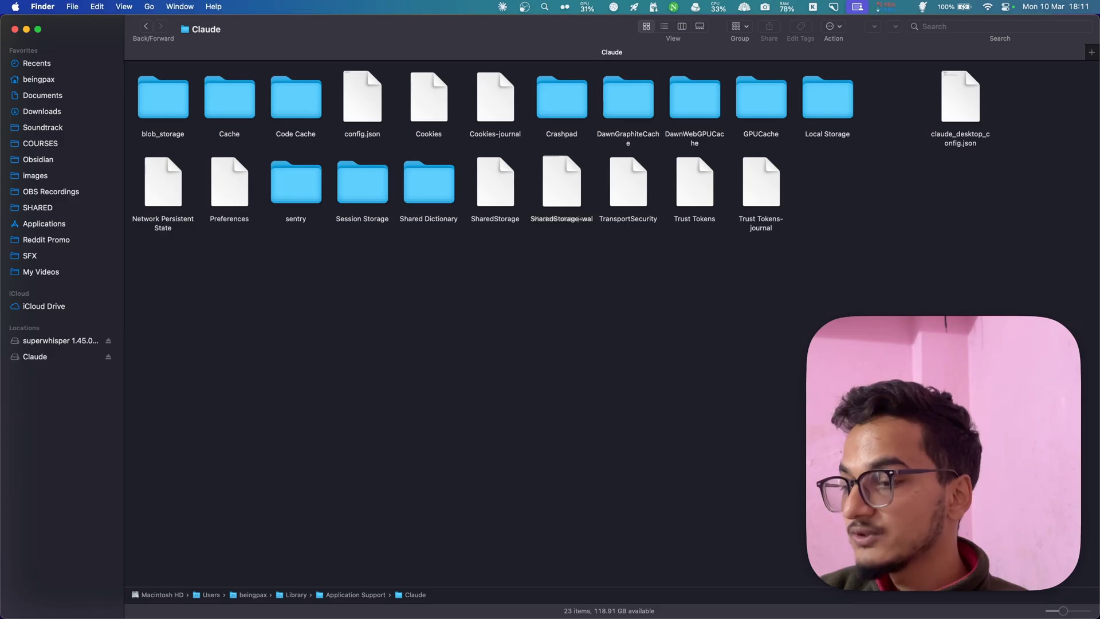
{"action": "right_click", "coordinate": [967, 90]}
{"action": "mouse_move", "coordinate": [917, 106]}
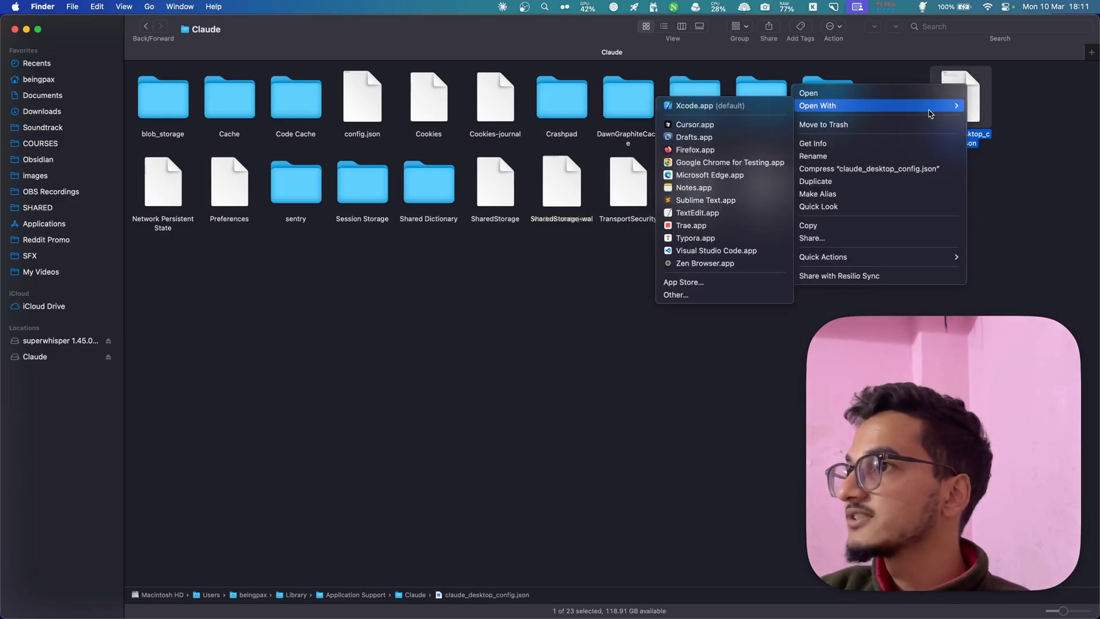
{"action": "left_click", "coordinate": [726, 200]}
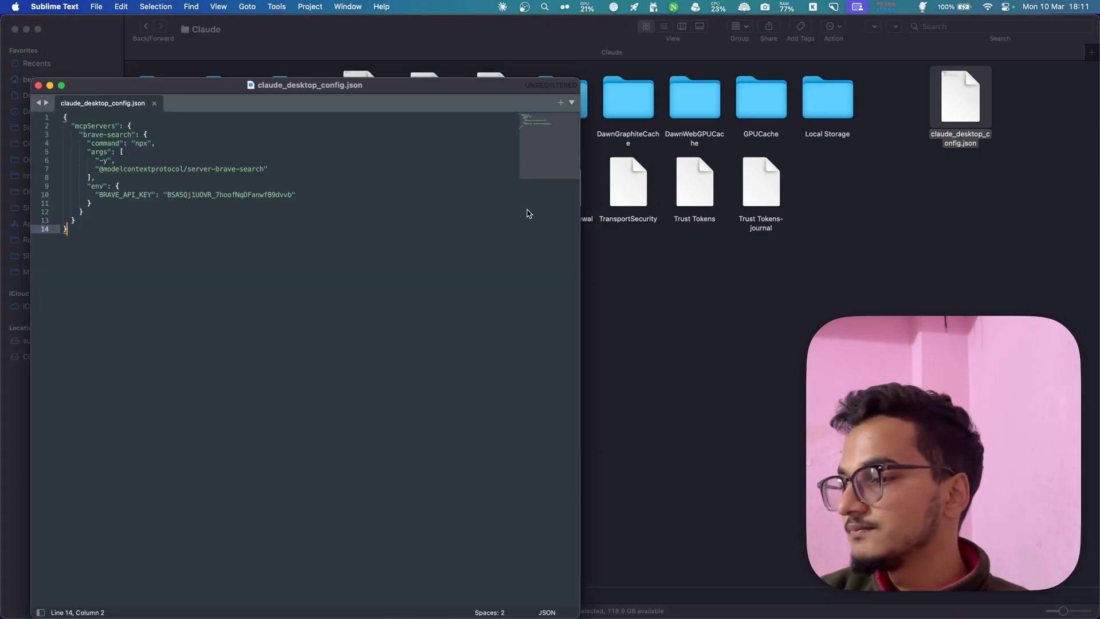
- Replace the brave-search config with the pasted mcp-installer config, save, and close the file
{"action": "key", "text": "super+a"}
{"action": "type", "text": "{   \"mcpServers\": {     \"mcp-installer\": {       \"command\": \"npx\",       \"args\": [         \"@anaisbetts/mcp-installer\"       ]     }   } }"}
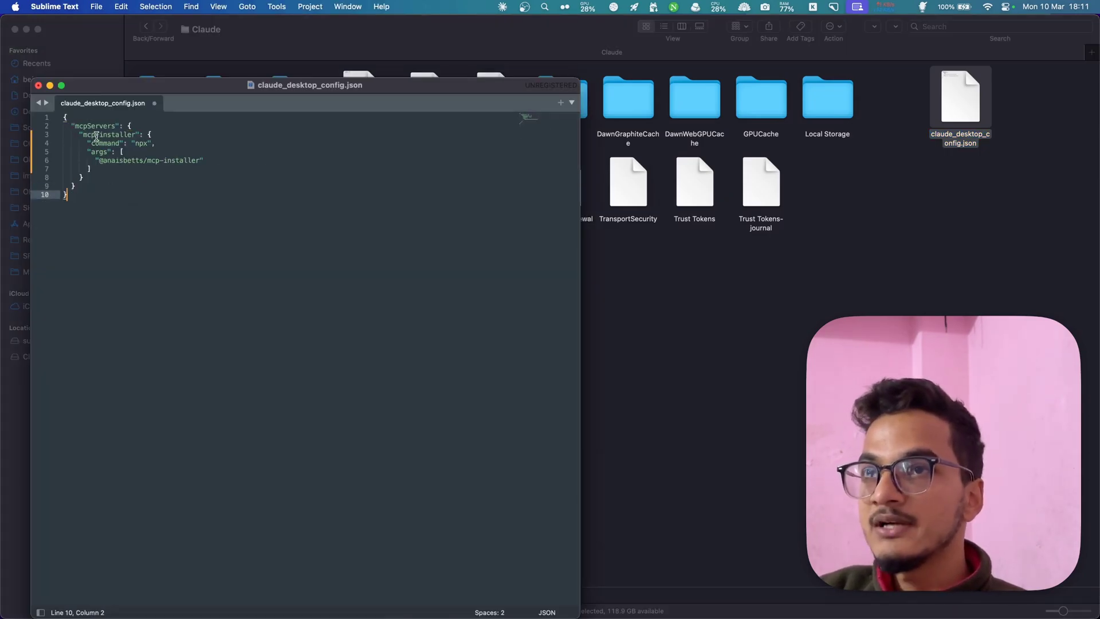
{"action": "left_click_drag", "start_coordinate": [96, 136], "coordinate": [137, 143]}
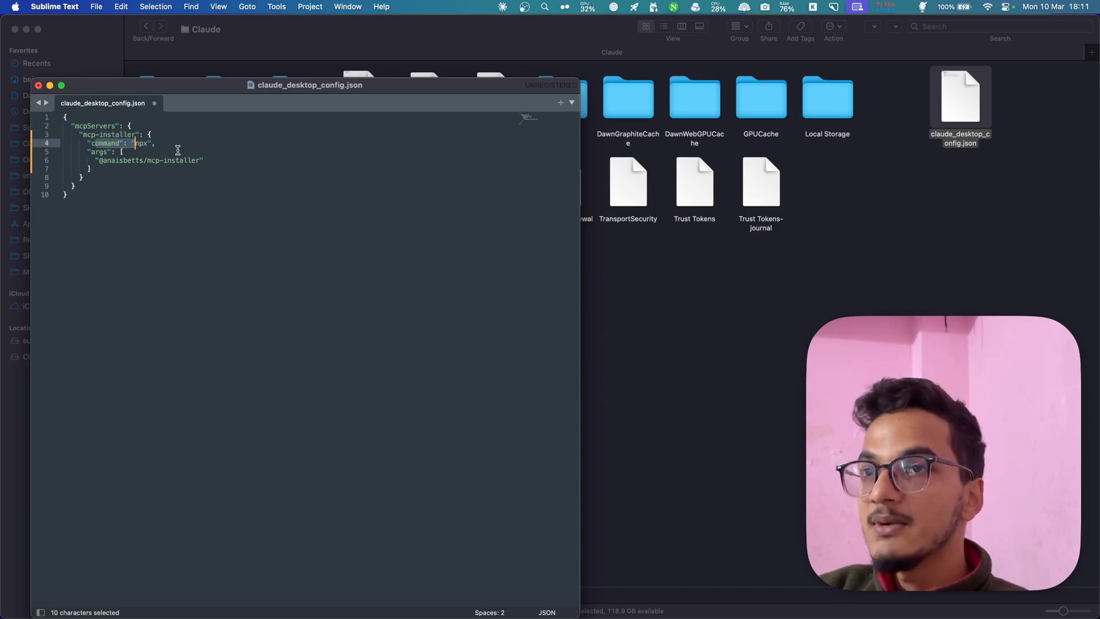
{"action": "left_click", "coordinate": [111, 168]}
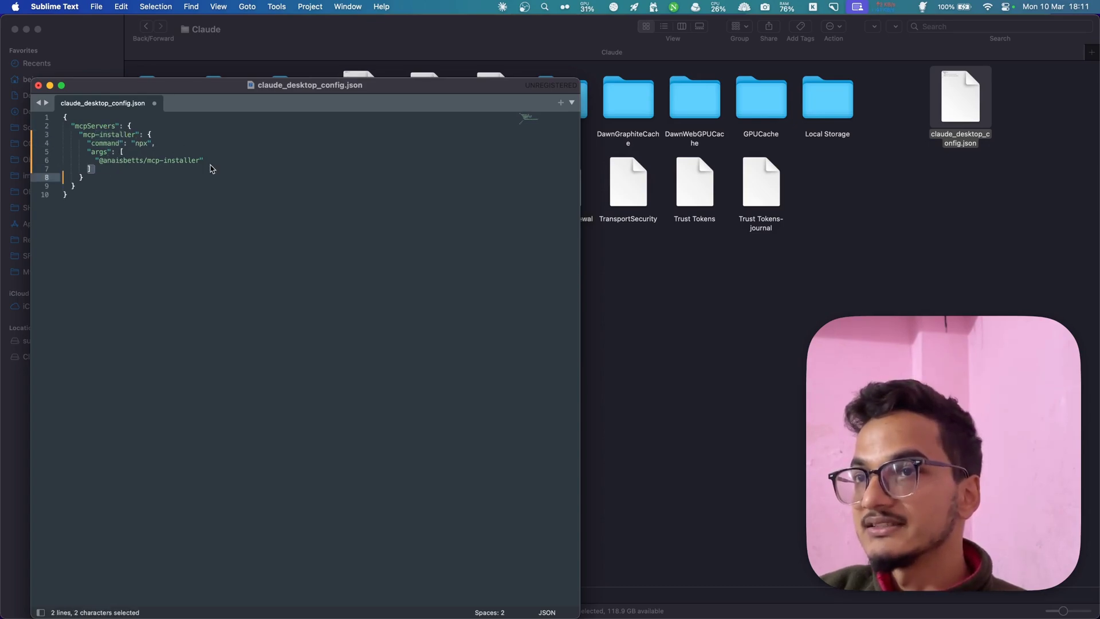
{"action": "key", "text": "super+s"}
{"action": "left_click", "coordinate": [365, 380]}
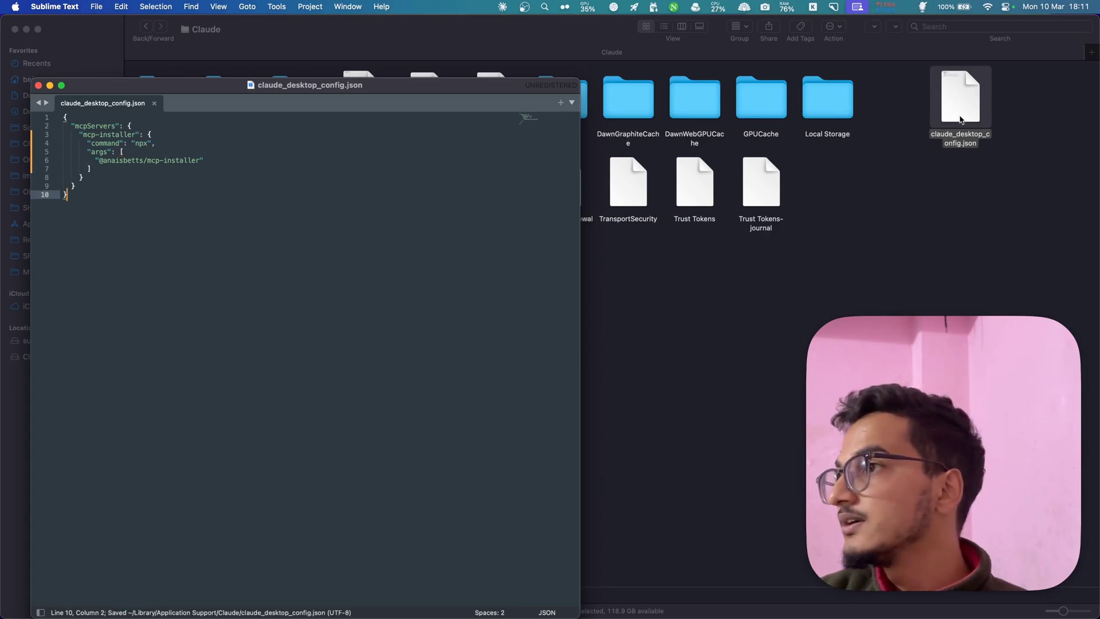
{"action": "key", "text": "super+w"}
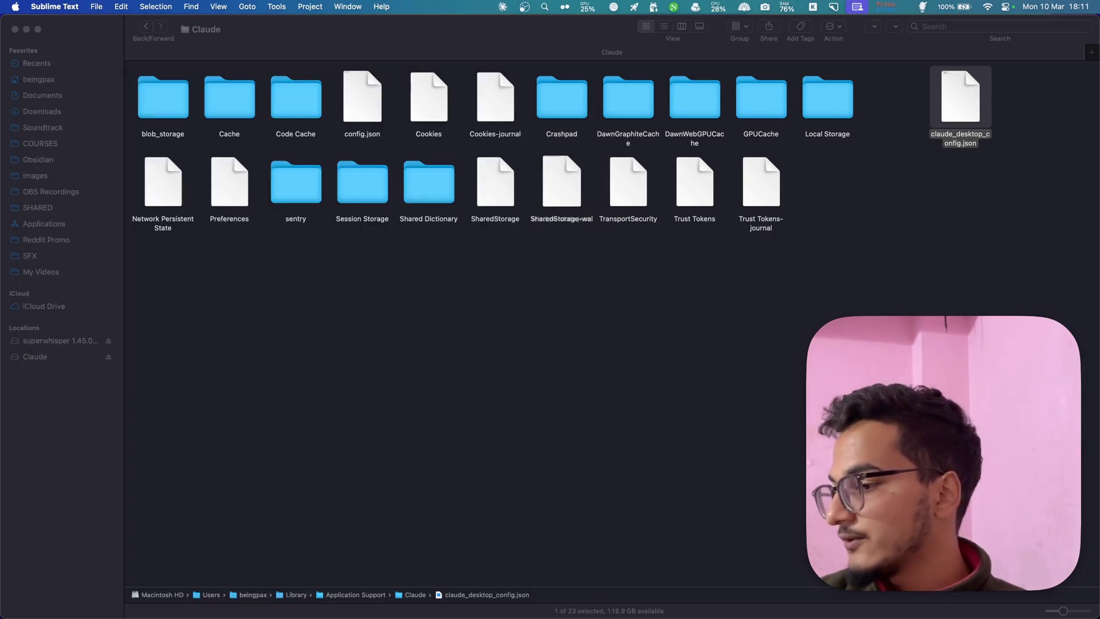
{"action": "key", "text": "super+Tab"}
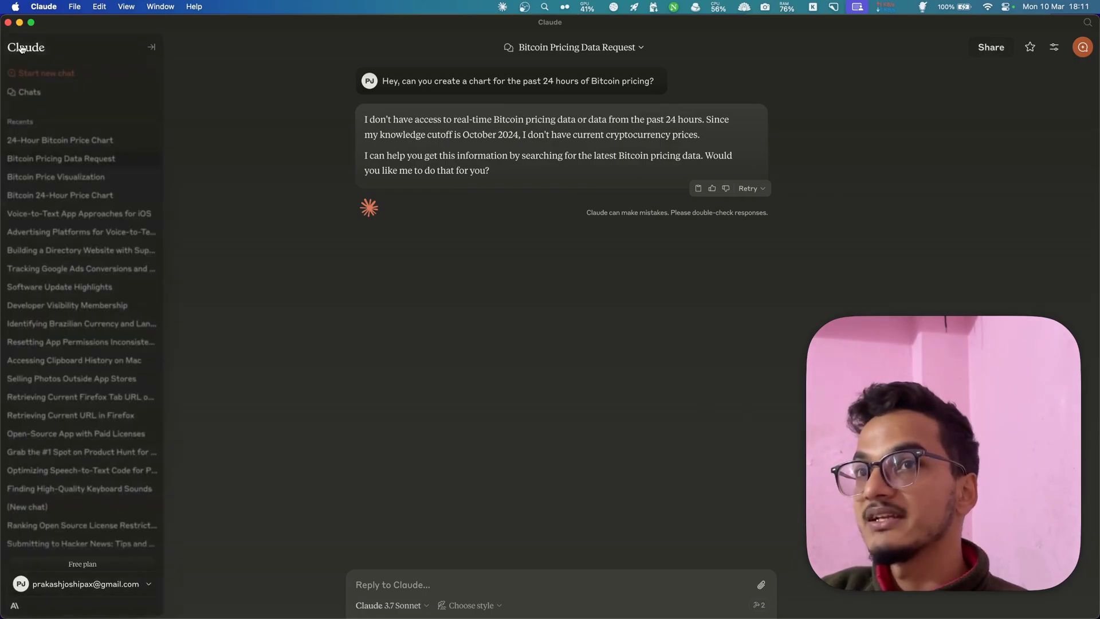
- In a new chat, confirm the tools list still shows only brave_local_search and brave_web_search
{"action": "left_click", "coordinate": [46, 69]}
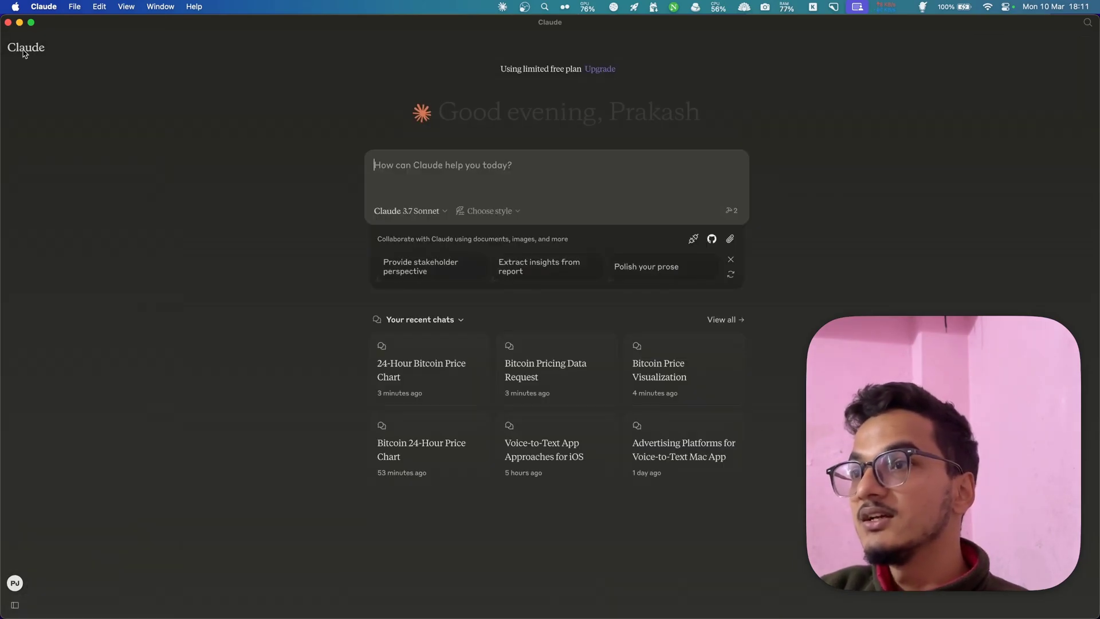
{"action": "left_click", "coordinate": [732, 210]}
{"action": "left_click_drag", "start_coordinate": [430, 246], "coordinate": [515, 250]}
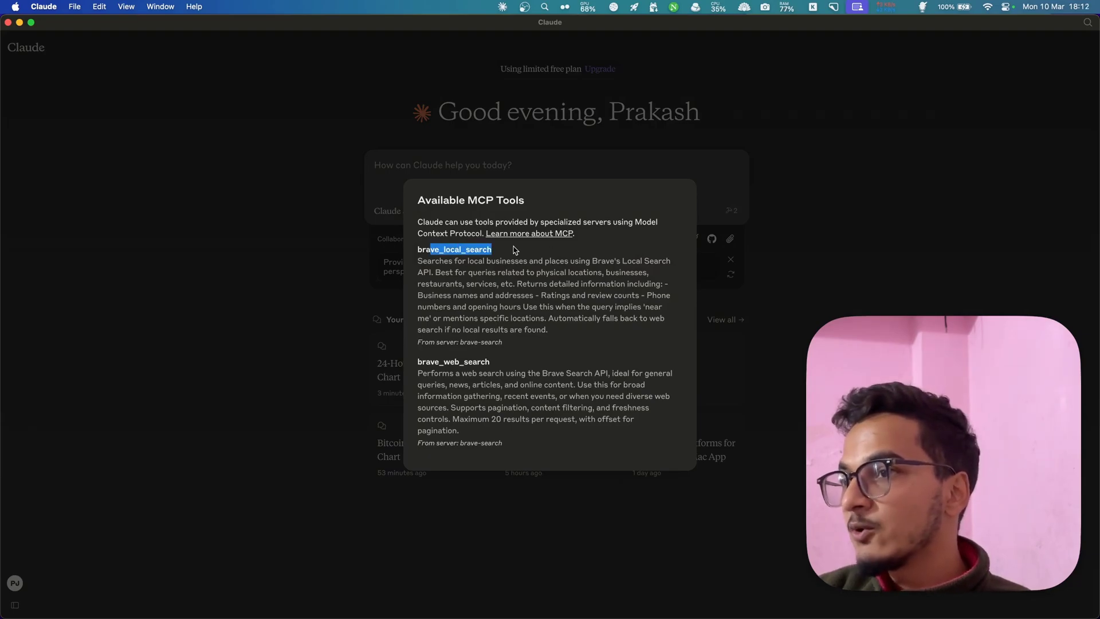
{"action": "left_click_drag", "start_coordinate": [431, 362], "coordinate": [492, 363]}
{"action": "left_click", "coordinate": [493, 363]}
{"action": "left_click", "coordinate": [336, 312]}
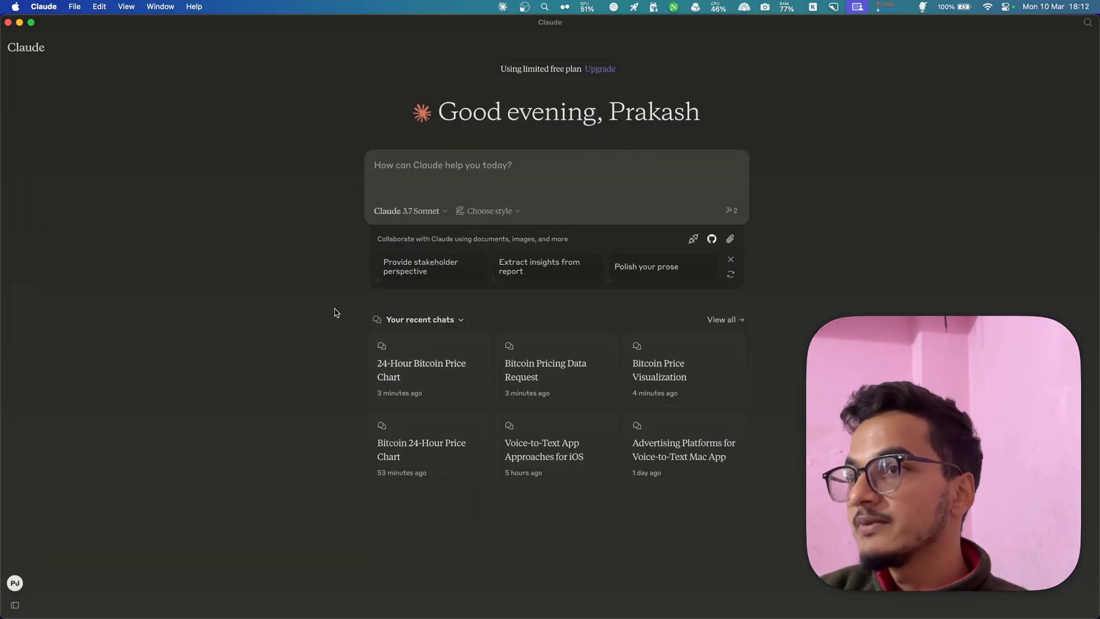
- Relaunch Claude from the launcher, then quit and reopen it to reload the new config
{"action": "key", "text": "super+Tab"}
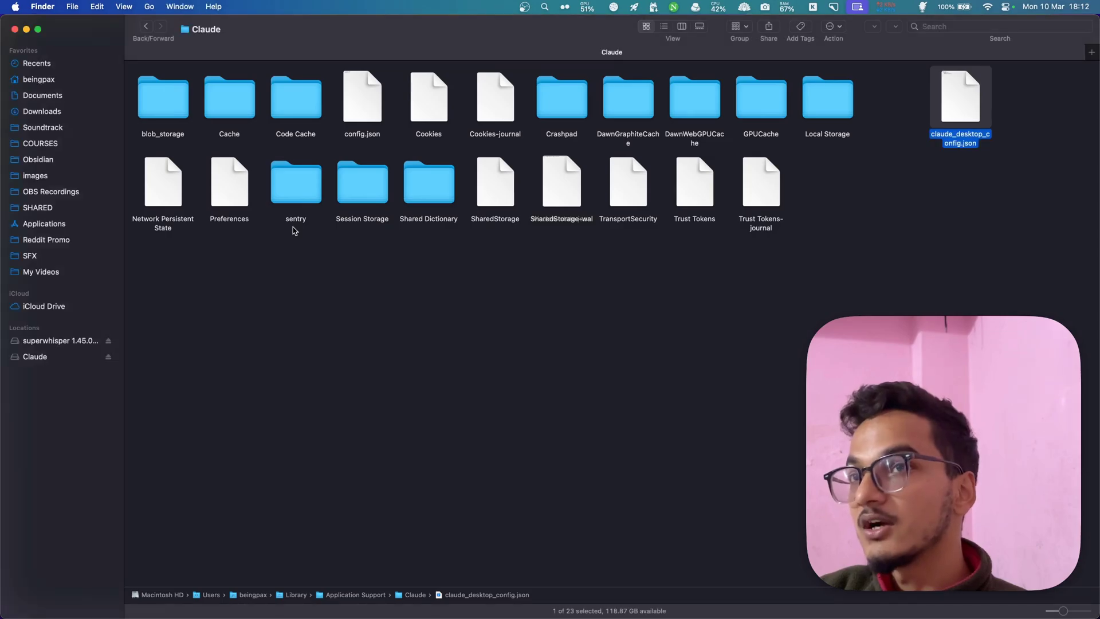
{"action": "key", "text": "alt+space"}
{"action": "type", "text": "cla"}
{"action": "key", "text": "Return"}
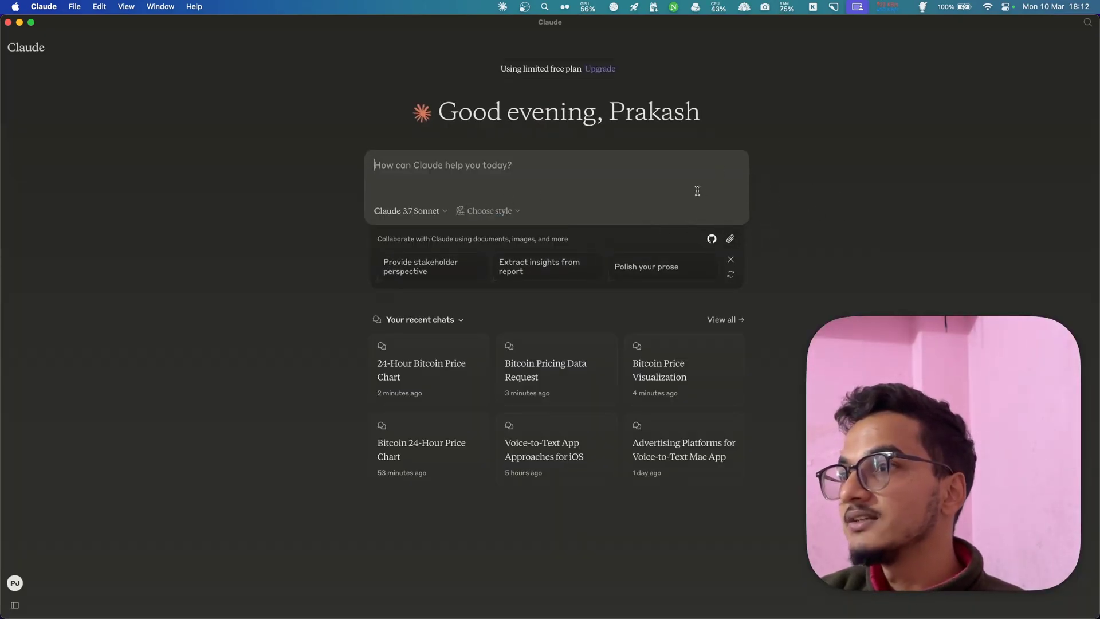
{"action": "key", "text": "cmd+q"}
{"action": "key", "text": "cmd+space"}
{"action": "type", "text": "Cl"}
{"action": "key", "text": "Escape"}
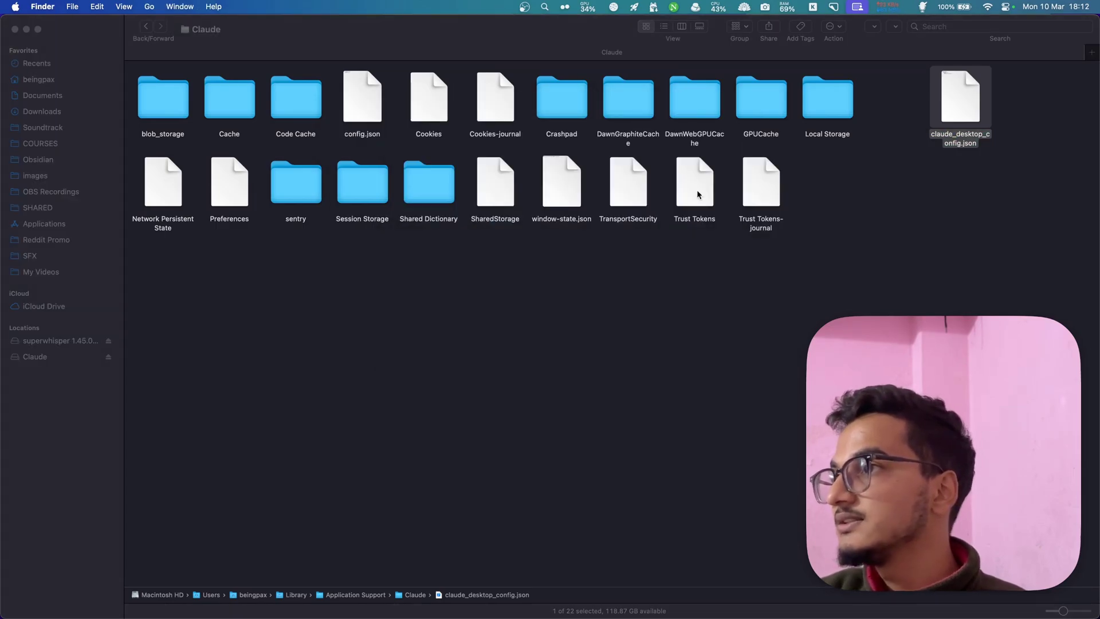
- Confirm the tools list now shows install_local_mcp_server and install_repo_mcp_server, then close it
{"action": "left_click", "coordinate": [731, 211]}
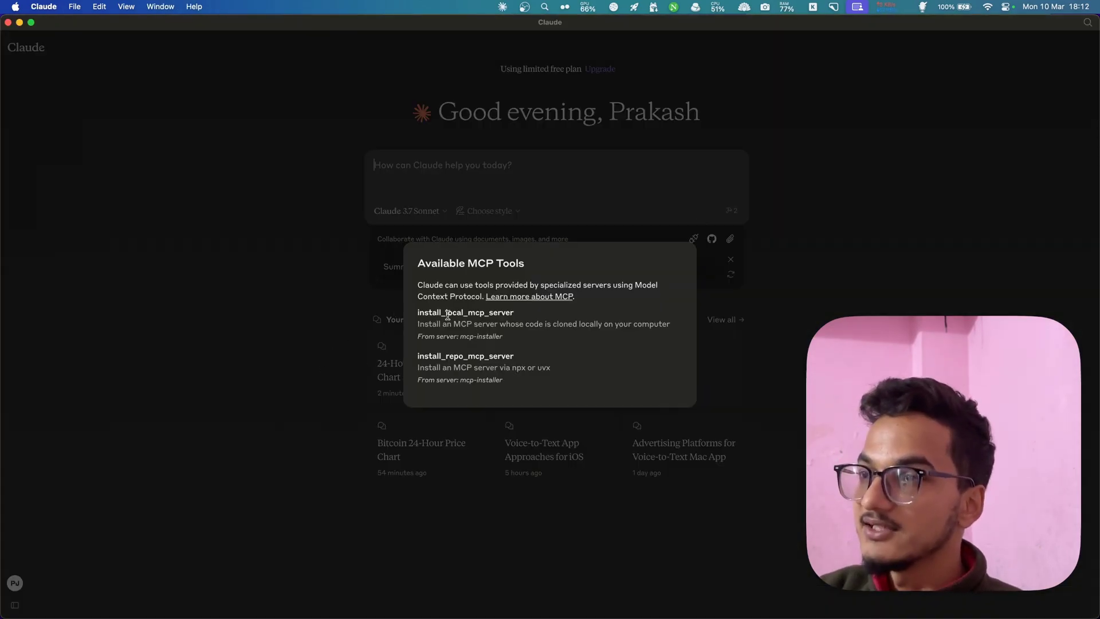
{"action": "left_click_drag", "start_coordinate": [423, 308], "coordinate": [500, 309]}
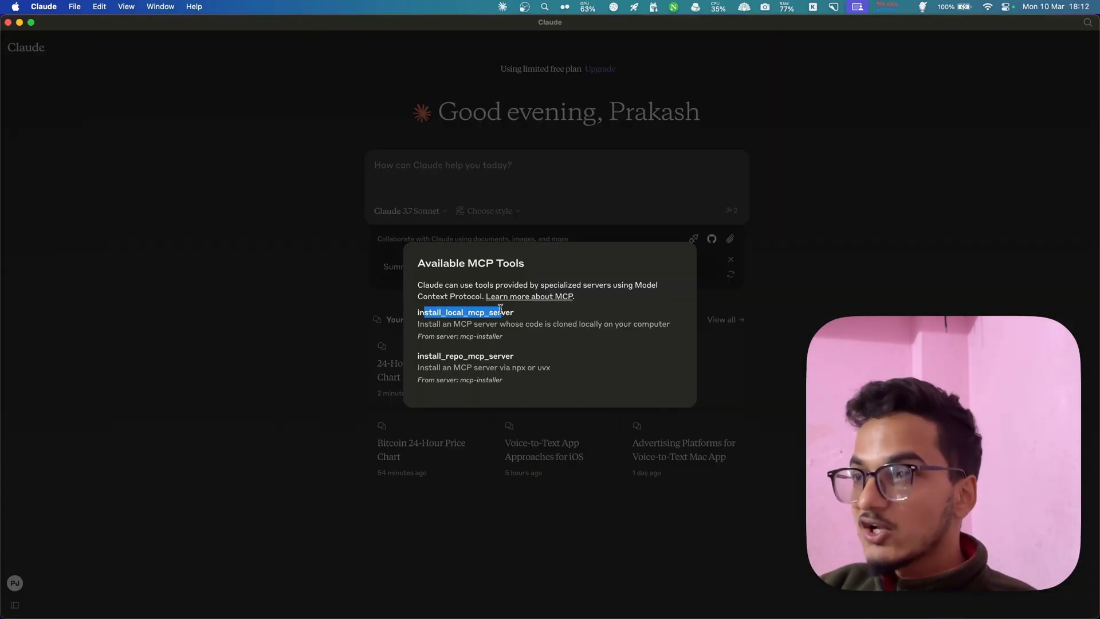
{"action": "double_click", "coordinate": [500, 308]}
{"action": "left_click_drag", "start_coordinate": [437, 350], "coordinate": [524, 361]}
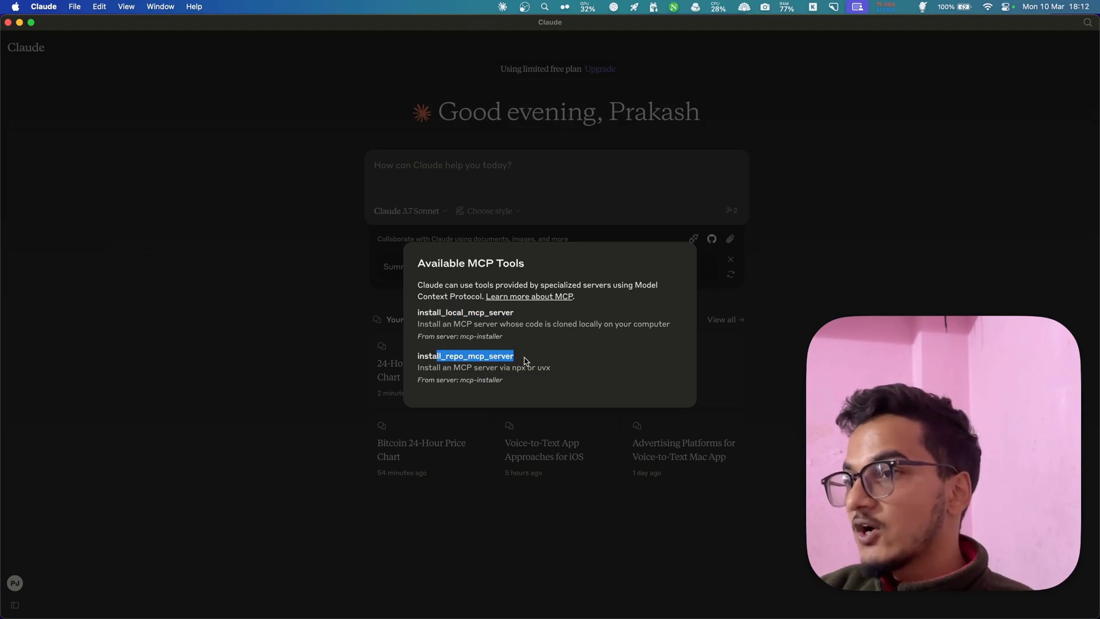
{"action": "left_click", "coordinate": [525, 361]}
{"action": "double_click", "coordinate": [475, 356]}
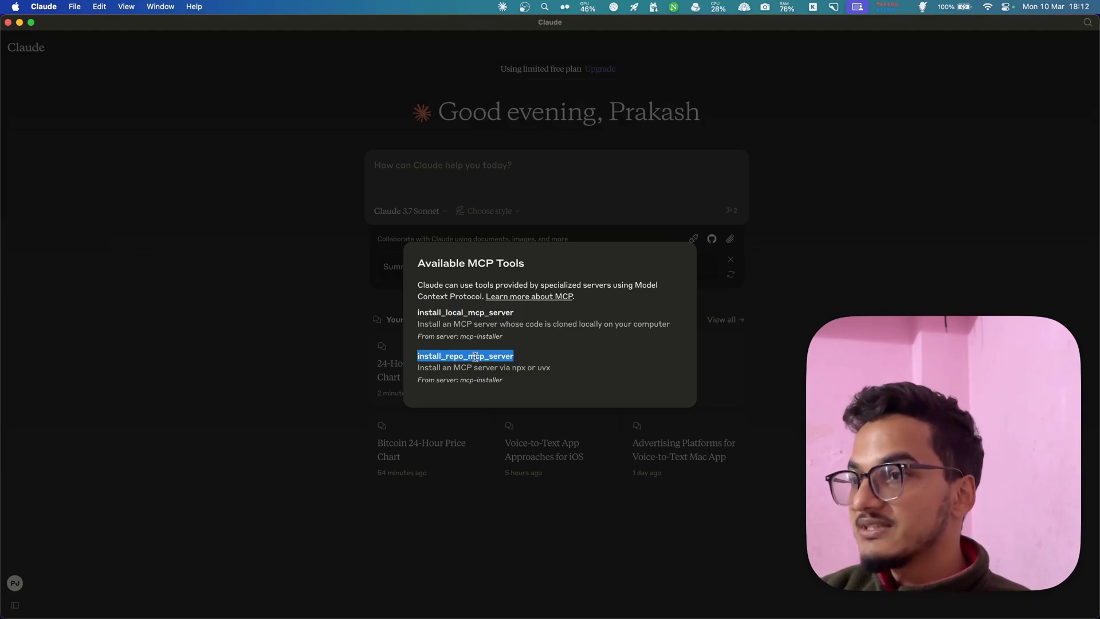
{"action": "left_click", "coordinate": [459, 165]}
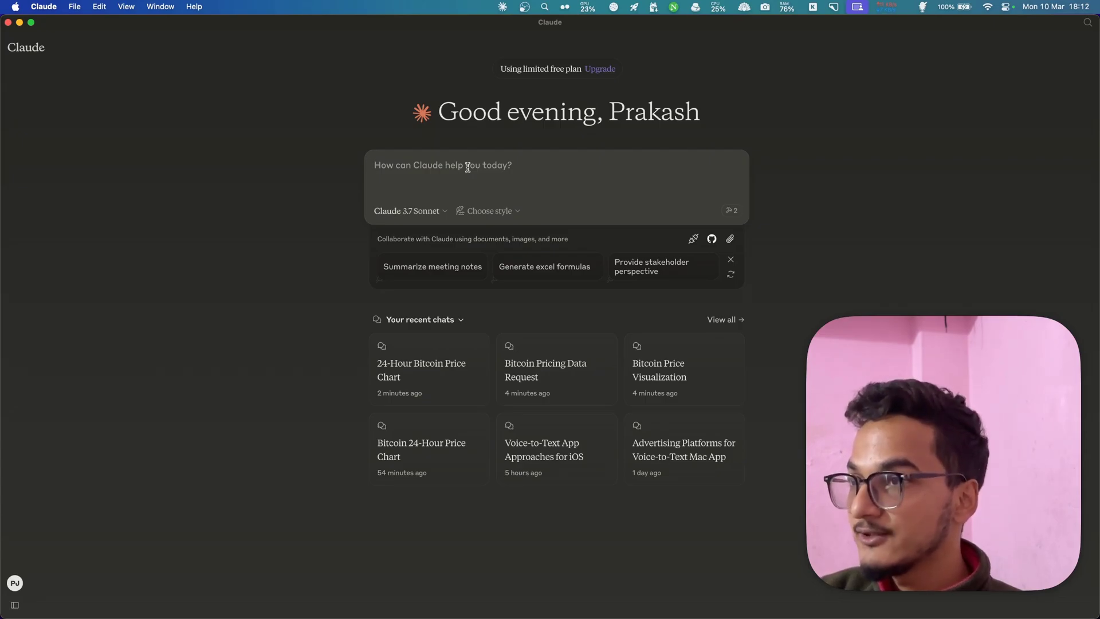
- Back in Arc, reload the mcp-installer page and open the awesome-mcp-servers repository
{"action": "key", "text": "super+Tab"}
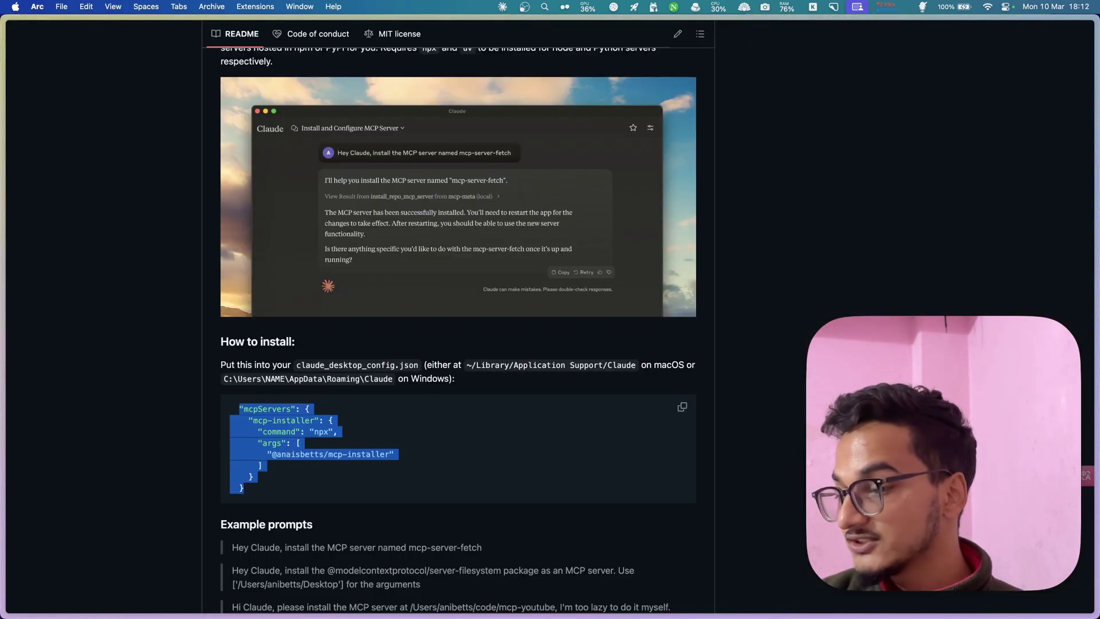
{"action": "scroll", "coordinate": [363, 417], "scroll_direction": "down", "scroll_amount": 3}
{"action": "scroll", "coordinate": [363, 418], "scroll_direction": "up", "scroll_amount": 10}
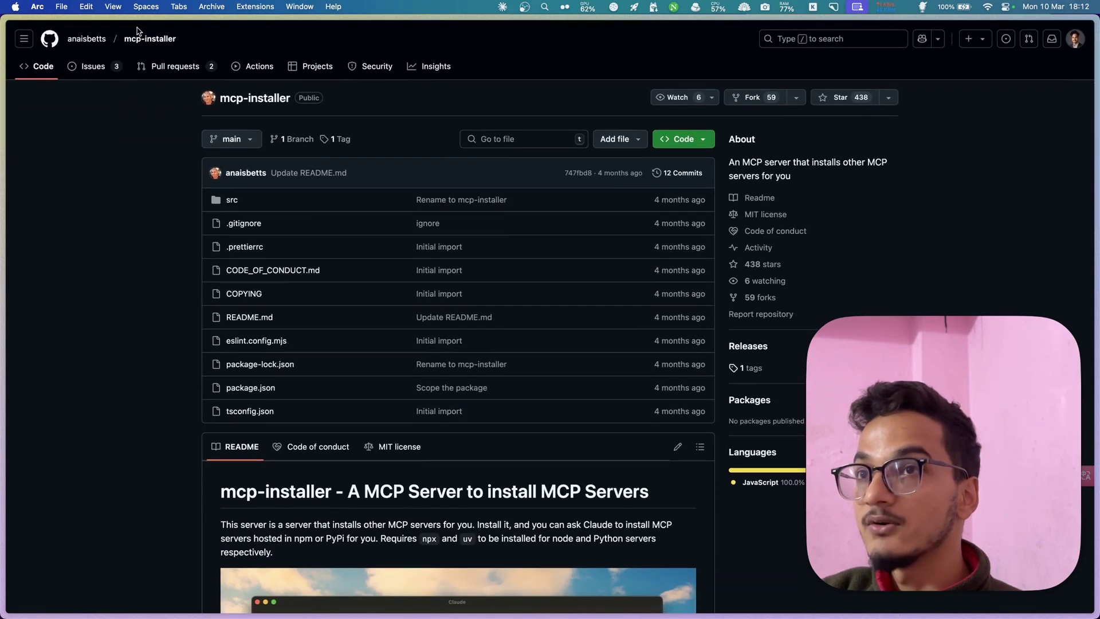
{"action": "left_click", "coordinate": [152, 39]}
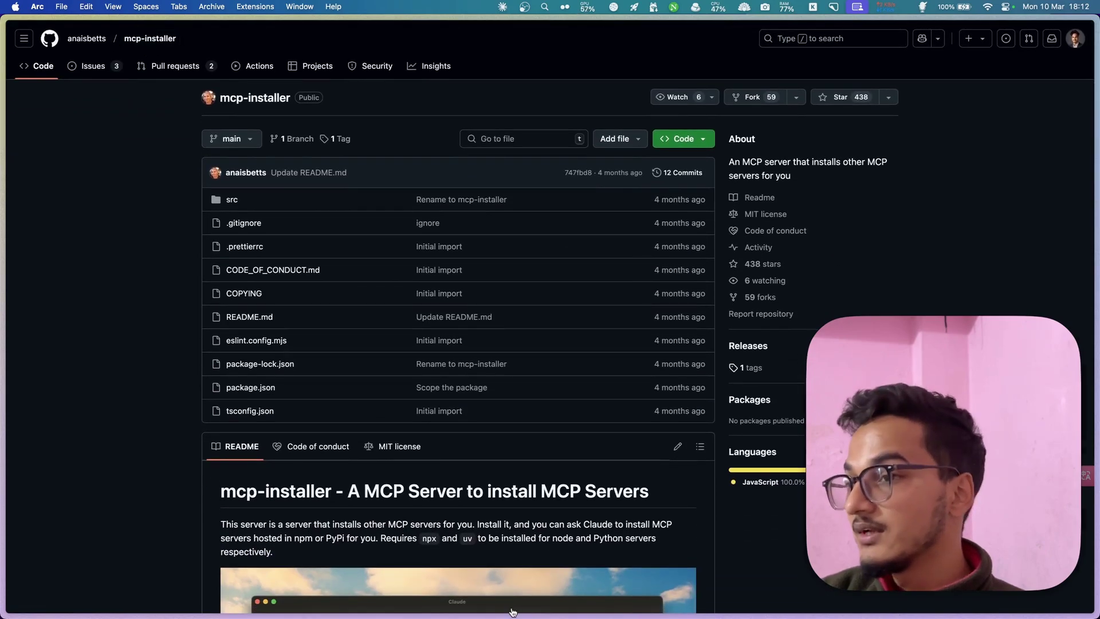
{"action": "key", "text": "super+l"}
{"action": "type", "text": "awe"}
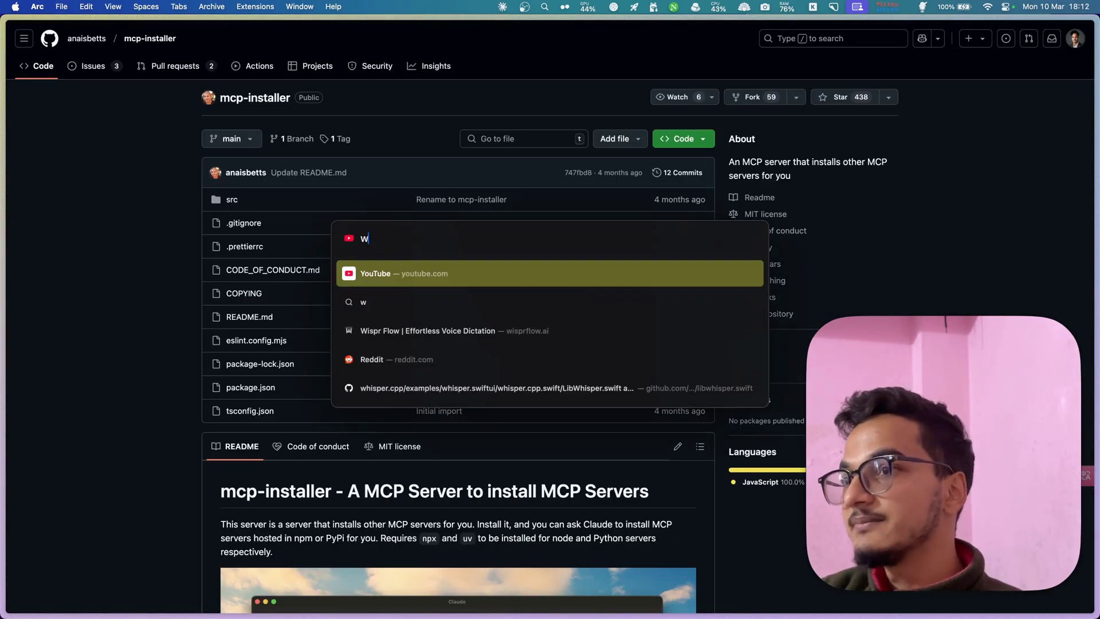
{"action": "type", "text": "some"}
{"action": "key", "text": "Return"}
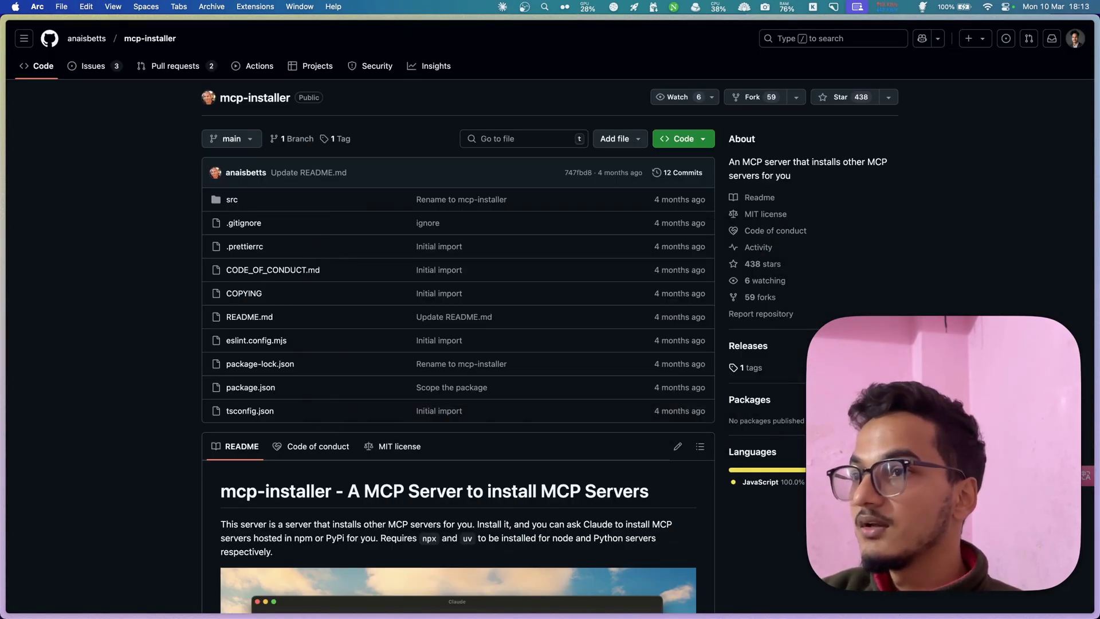
{"action": "scroll", "coordinate": [319, 440], "scroll_direction": "down", "scroll_amount": 20}
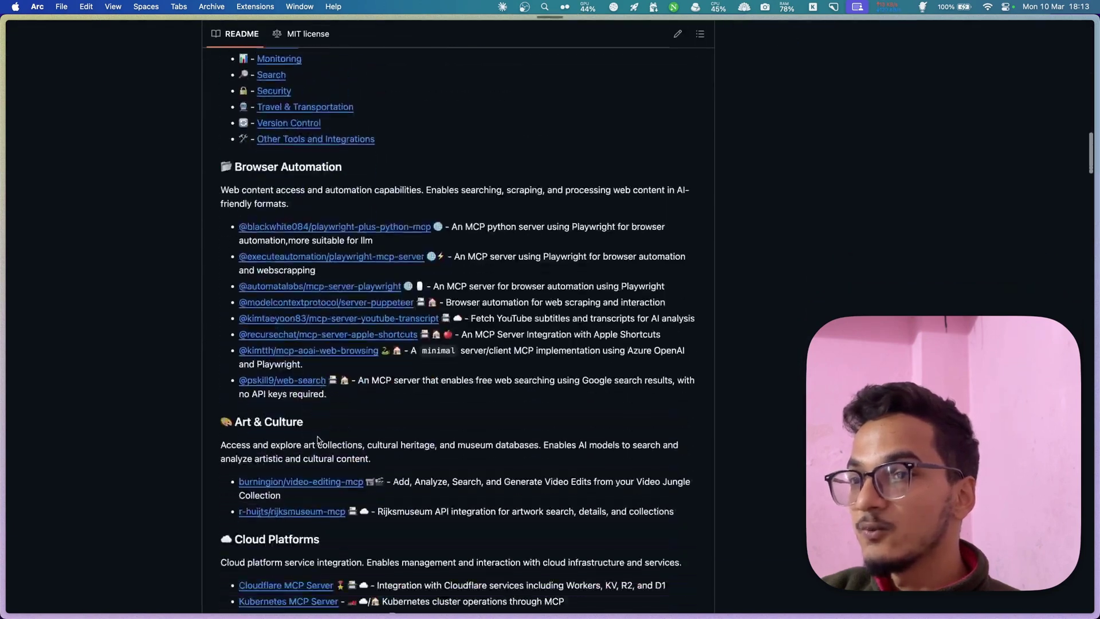
- Find 'youtube' on the page and copy the youtube-transcript server's package name from its config
{"action": "key", "text": "super+f"}
{"action": "type", "text": "youtube"}
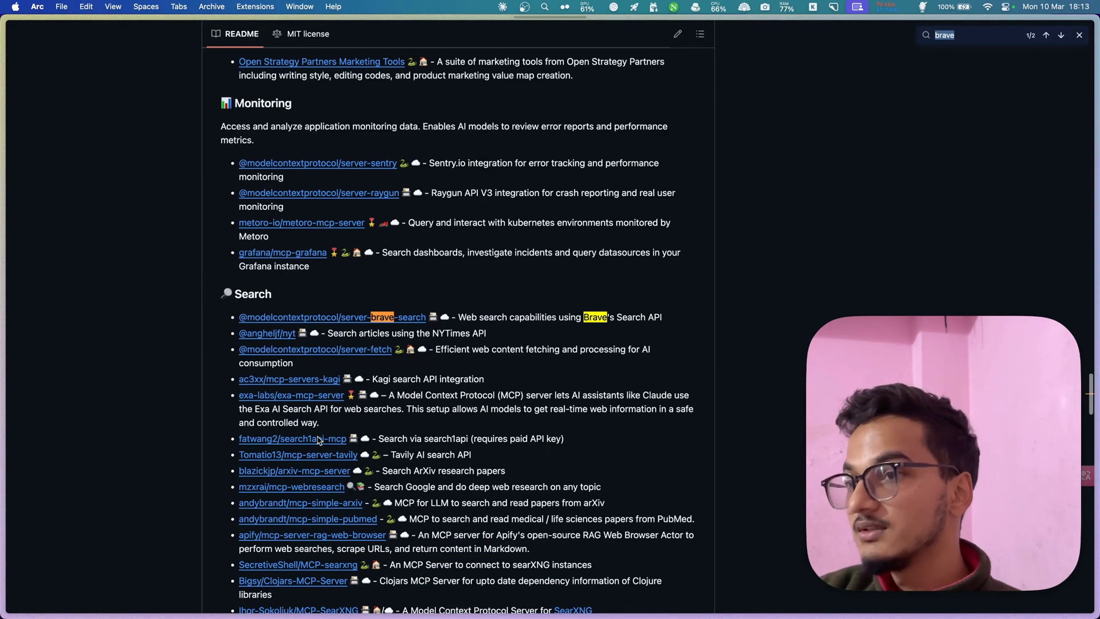
{"action": "key", "text": "shift+Return"}
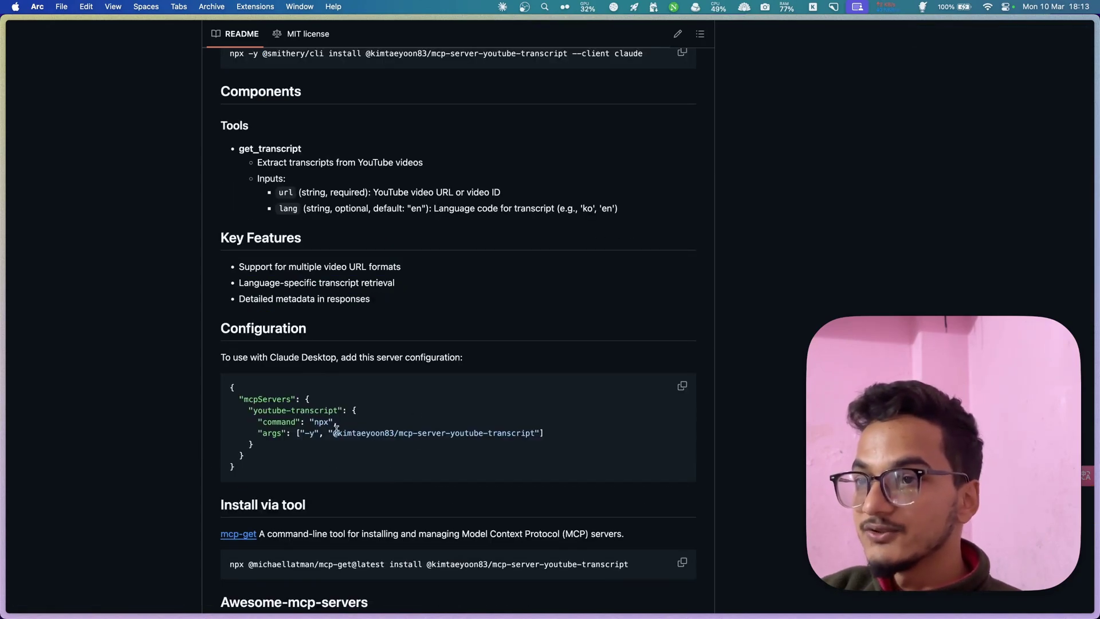
{"action": "left_click_drag", "start_coordinate": [331, 433], "coordinate": [535, 433]}
{"action": "key", "text": "super+c"}
{"action": "scroll", "coordinate": [414, 518], "scroll_direction": "down", "scroll_amount": 5}
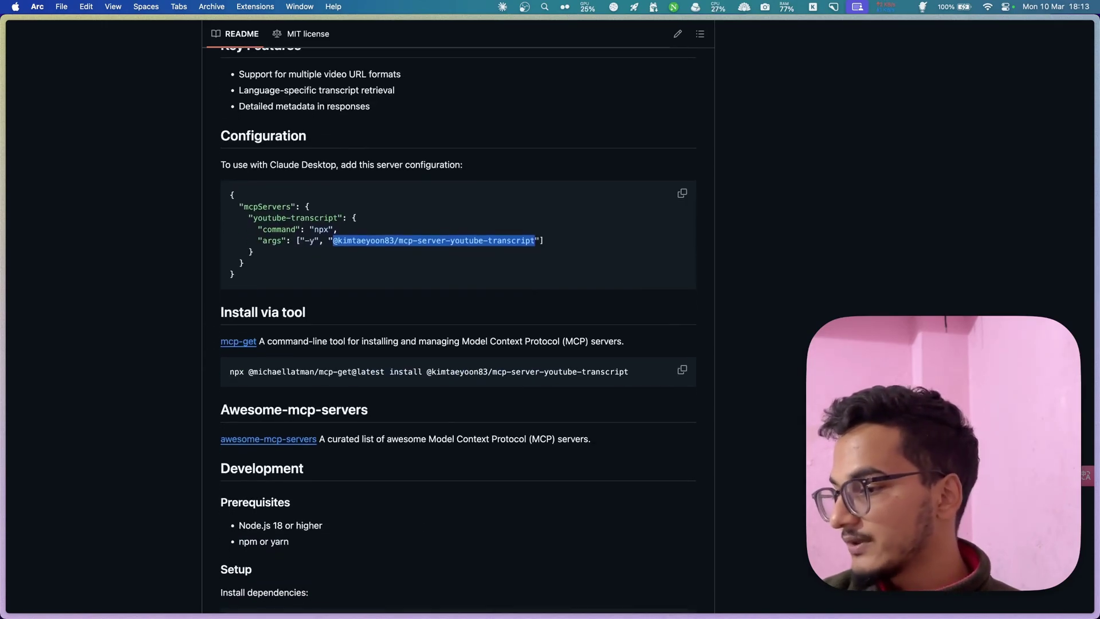
{"action": "key", "text": "super+Tab"}
- Send Claude an install request with the YouTube transcript package name pasted from clipboard history
{"action": "type", "text": "Install"}
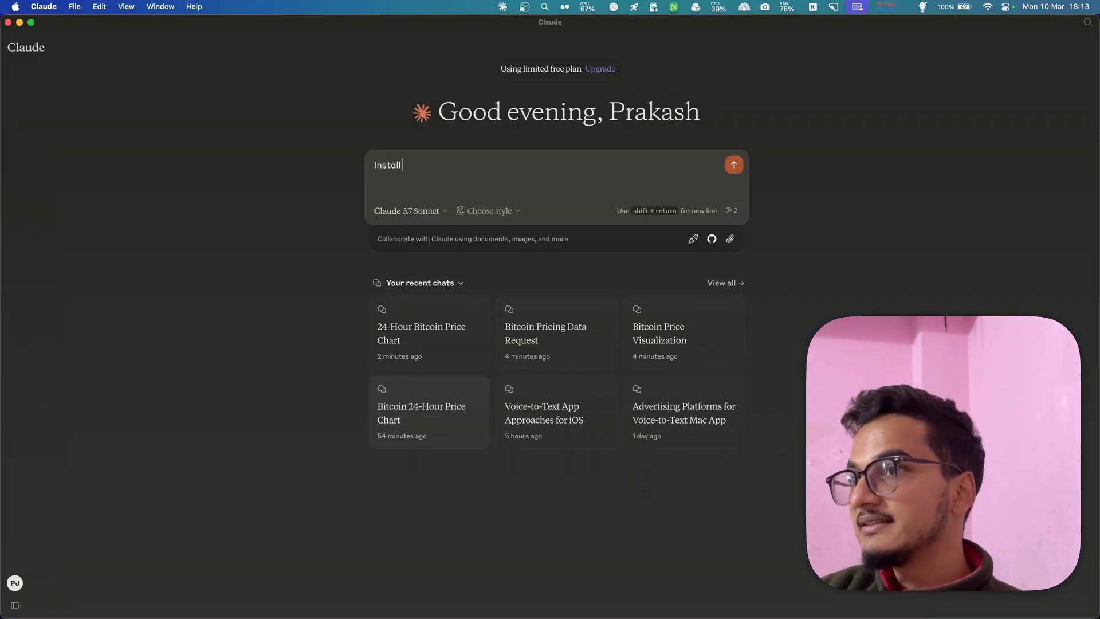
{"action": "key", "text": "super+a"}
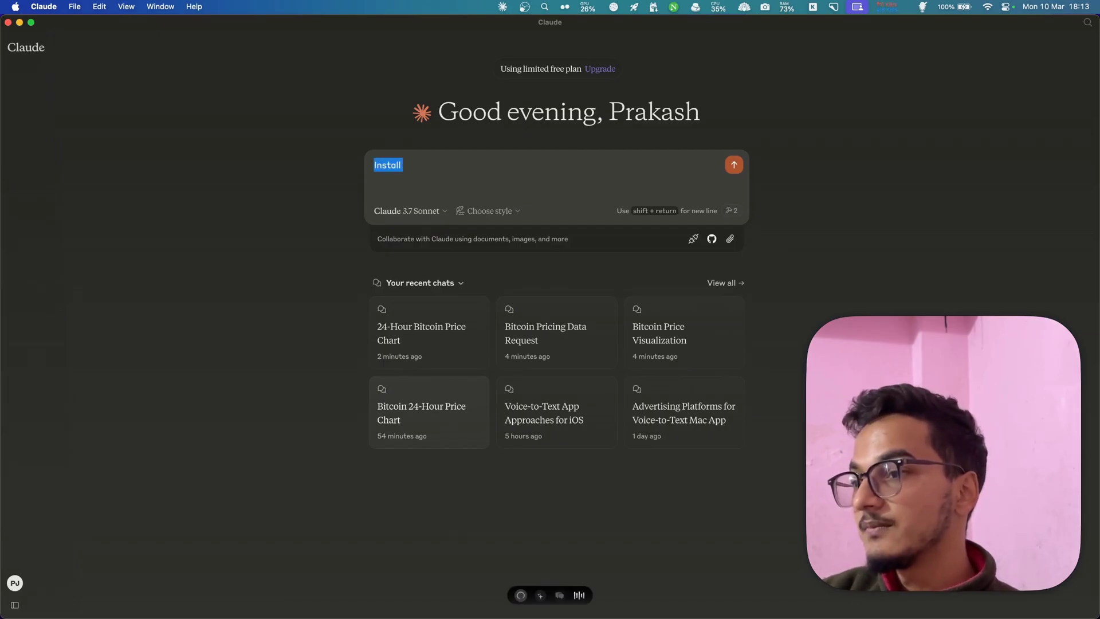
{"action": "key", "text": "shift+super+v"}
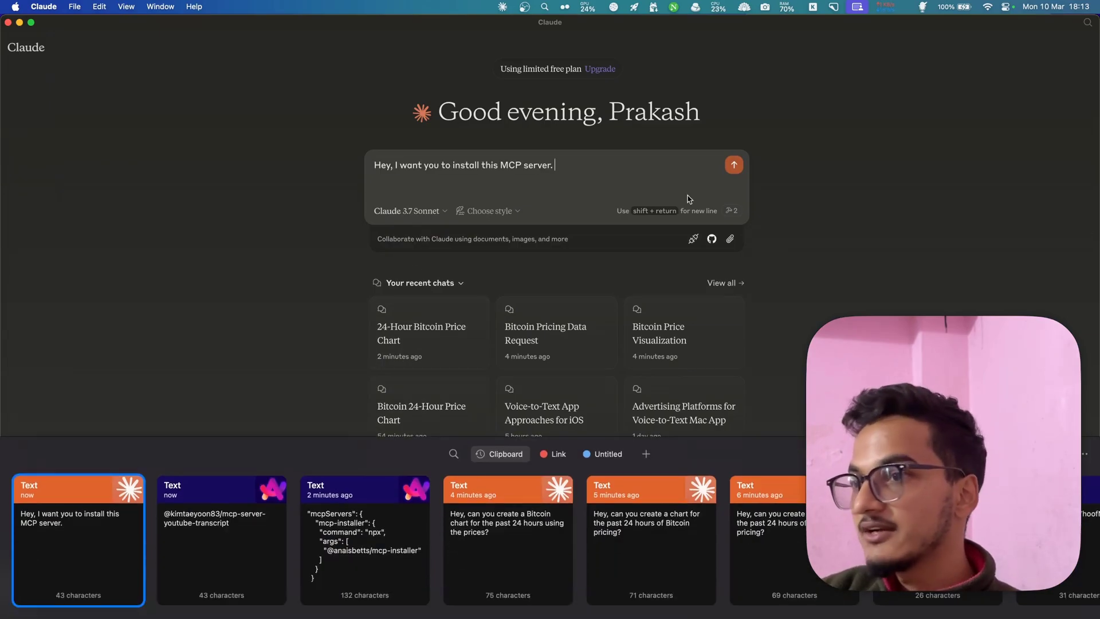
{"action": "double_click", "coordinate": [221, 571]}
{"action": "key", "text": "Return"}
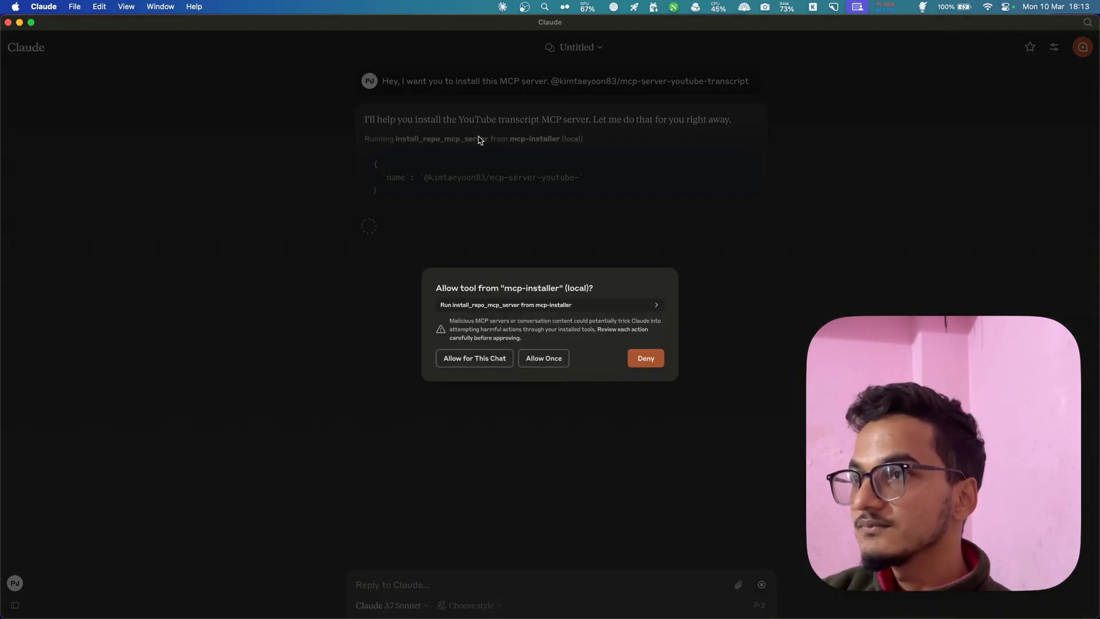
- Allow the install_repo_mcp_server tool to run once, then review the success and restart notes
{"action": "left_click_drag", "start_coordinate": [439, 287], "coordinate": [588, 289]}
{"action": "left_click", "coordinate": [531, 287]}
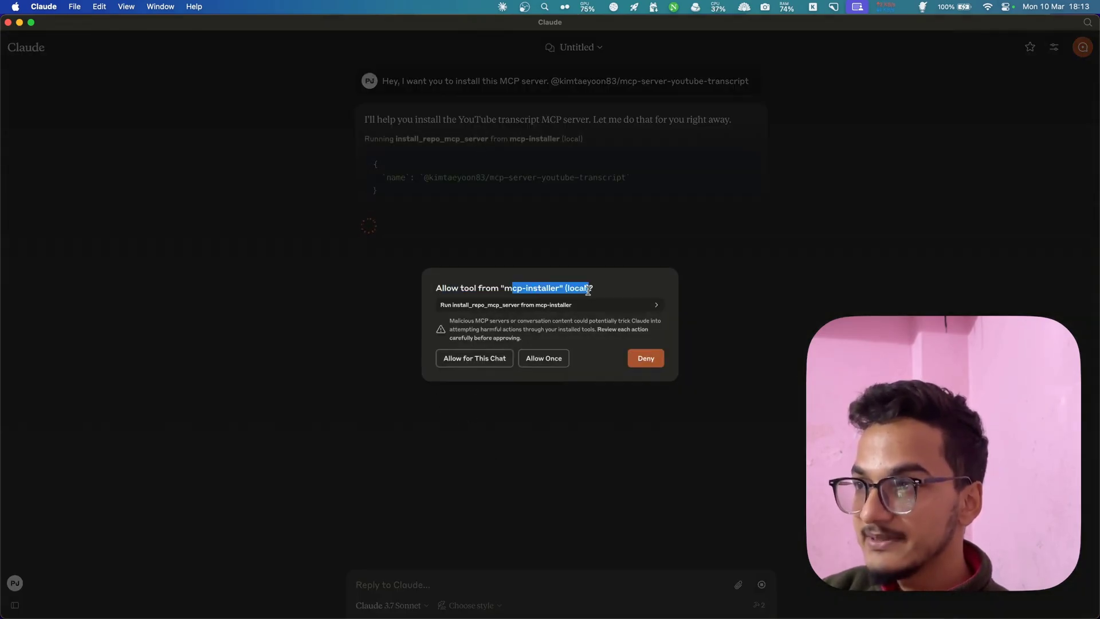
{"action": "left_click", "coordinate": [488, 305]}
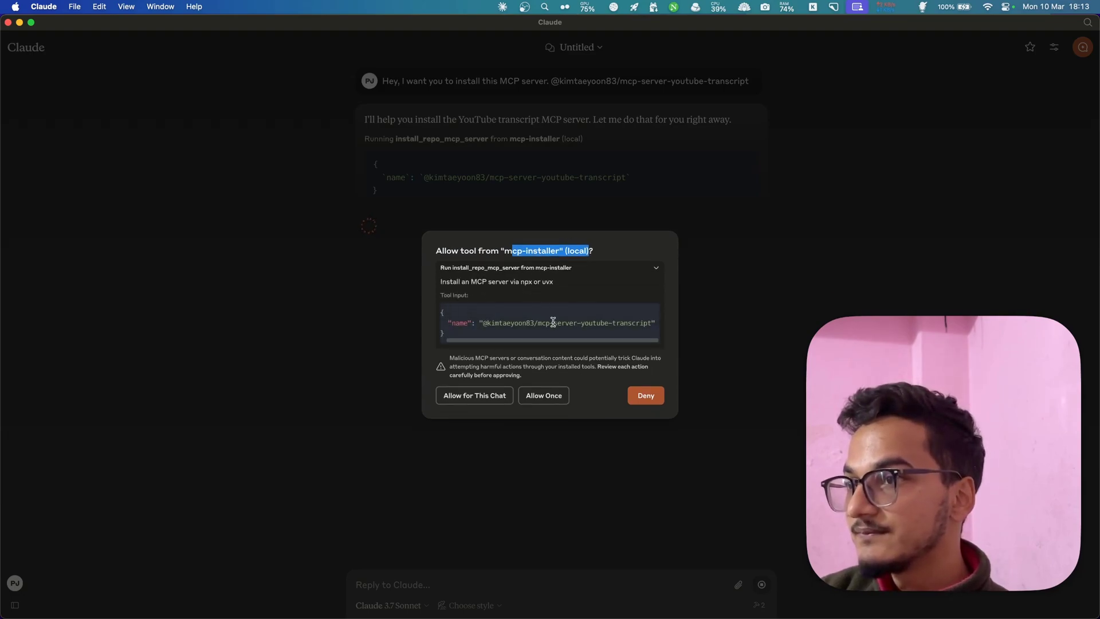
{"action": "left_click", "coordinate": [544, 397]}
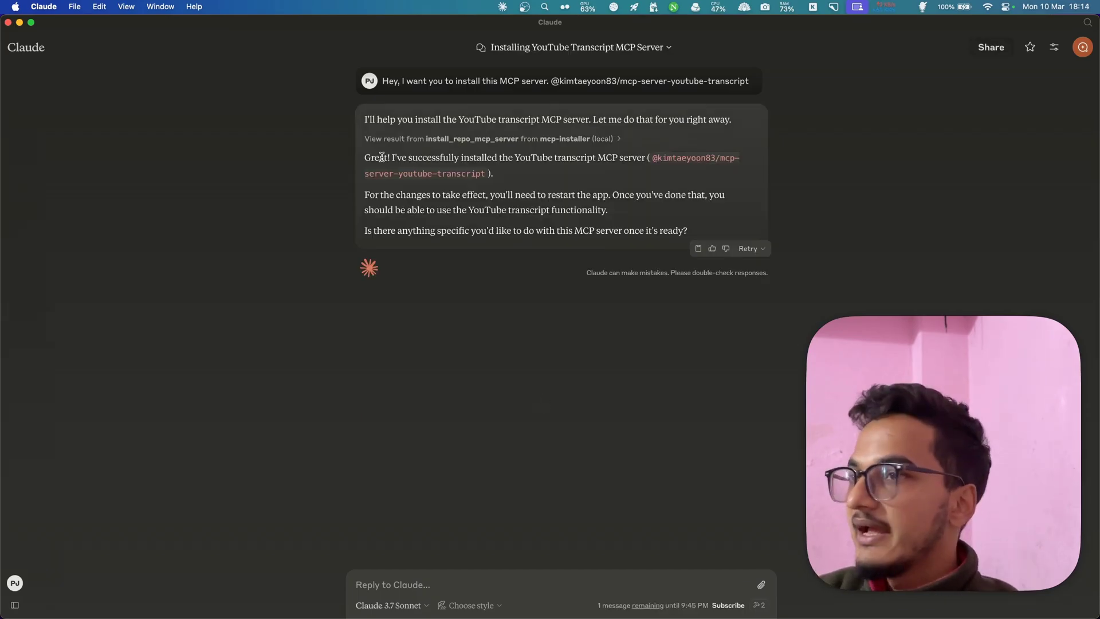
{"action": "mouse_move", "coordinate": [381, 157]}
{"action": "left_mouse_down"}
{"action": "mouse_move", "coordinate": [509, 158]}
{"action": "mouse_move", "coordinate": [383, 156]}
{"action": "left_mouse_up"}
{"action": "left_click", "coordinate": [507, 157]}
{"action": "left_click", "coordinate": [584, 151]}
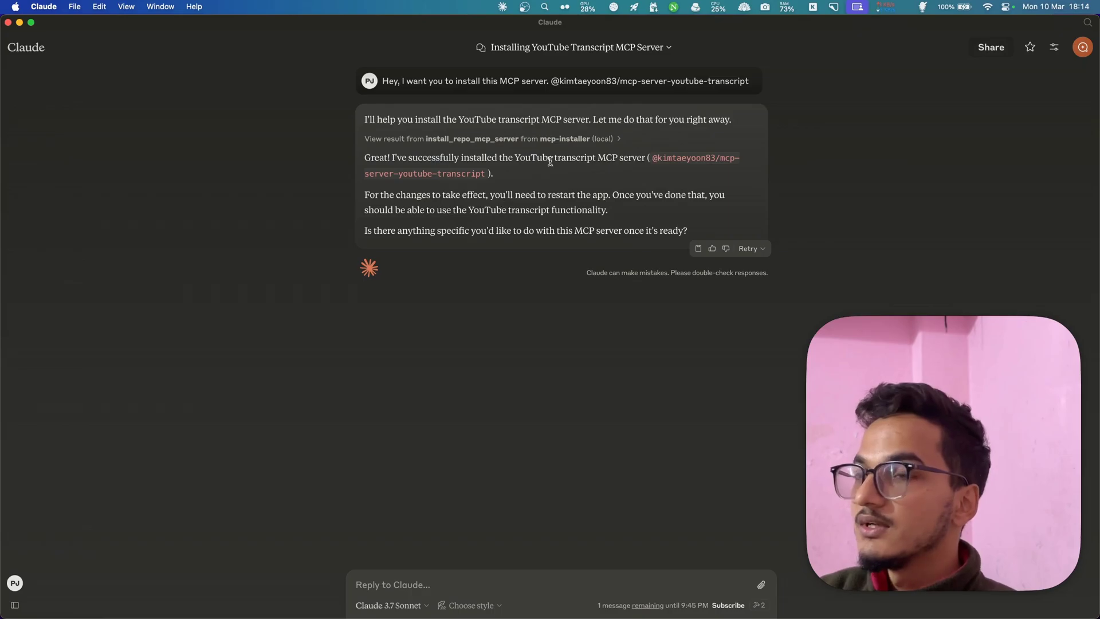
{"action": "left_click_drag", "start_coordinate": [414, 195], "coordinate": [476, 189]}
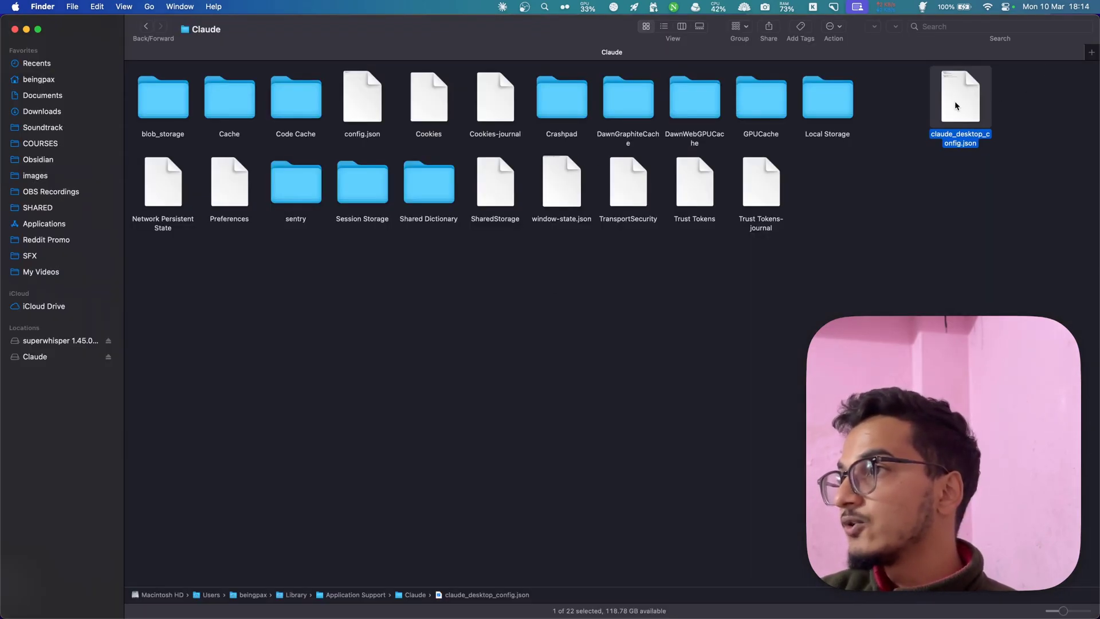
- Open claude_desktop_config.json from Finder in Sublime Text
{"action": "left_click", "coordinate": [899, 216]}
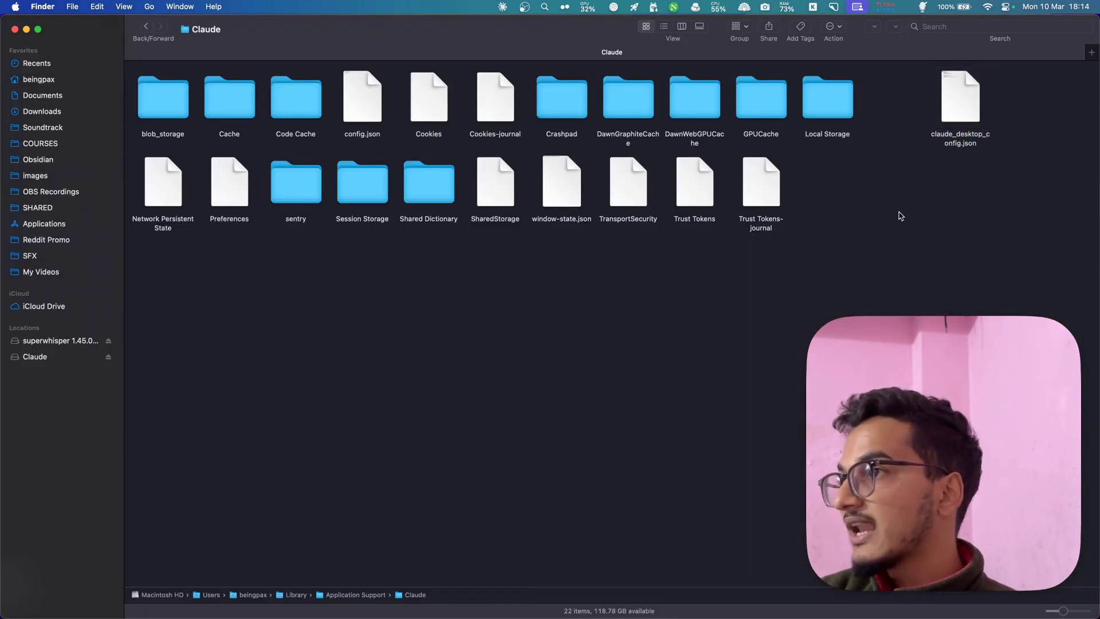
{"action": "left_click", "coordinate": [947, 129]}
{"action": "right_click", "coordinate": [946, 121]}
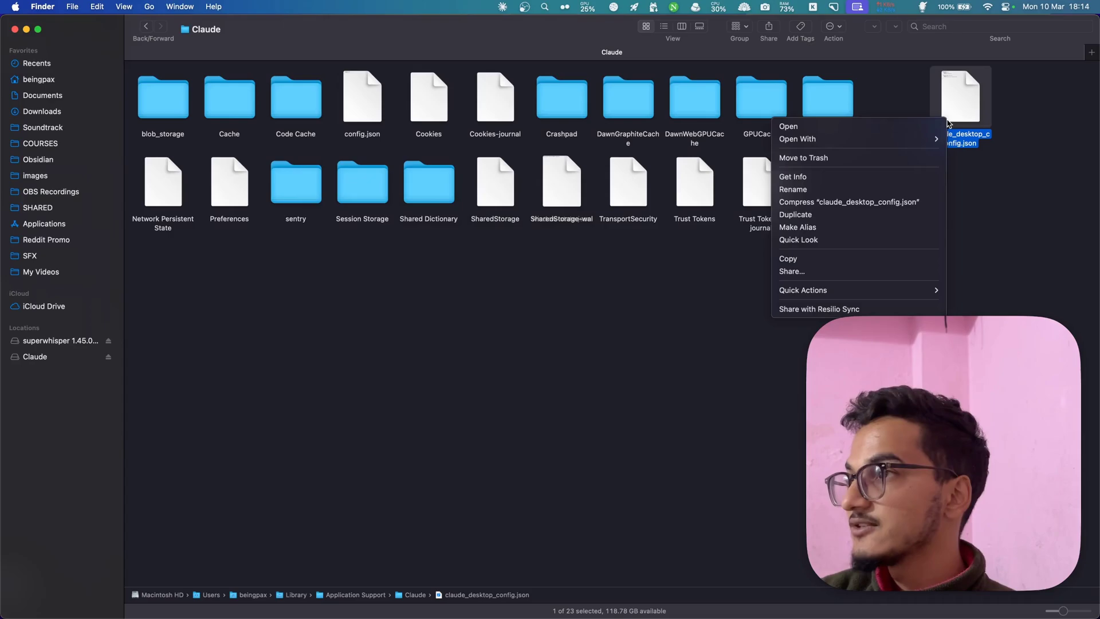
{"action": "mouse_move", "coordinate": [944, 141]}
{"action": "left_click", "coordinate": [994, 234]}
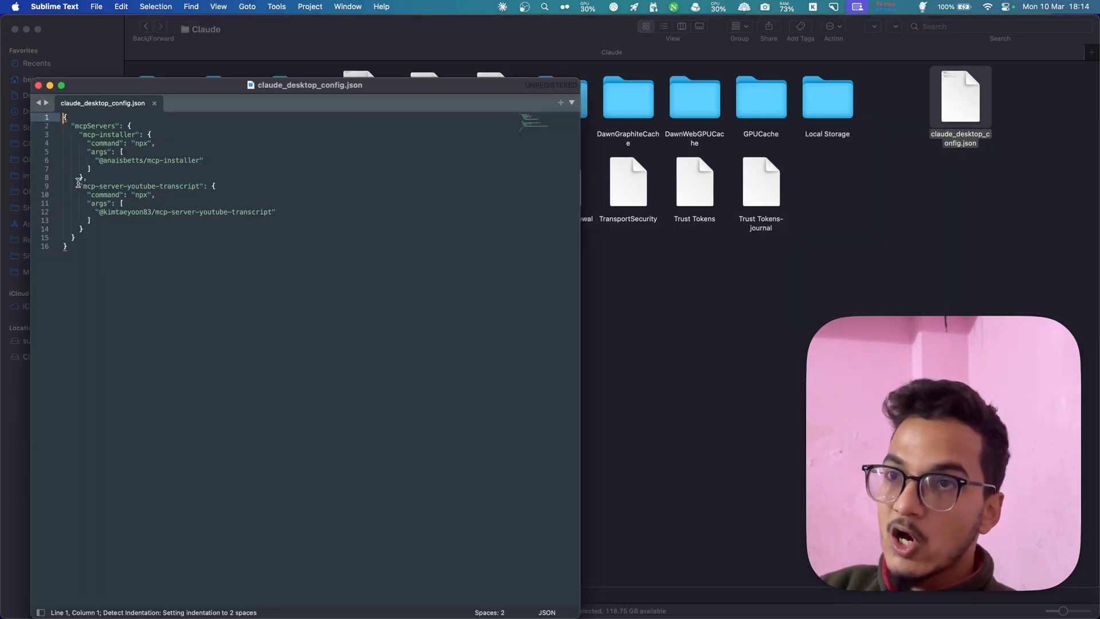
- Check the new mcp-server-youtube-transcript entry in the config, then close the file
{"action": "left_click_drag", "start_coordinate": [78, 182], "coordinate": [140, 239]}
{"action": "left_click", "coordinate": [141, 237]}
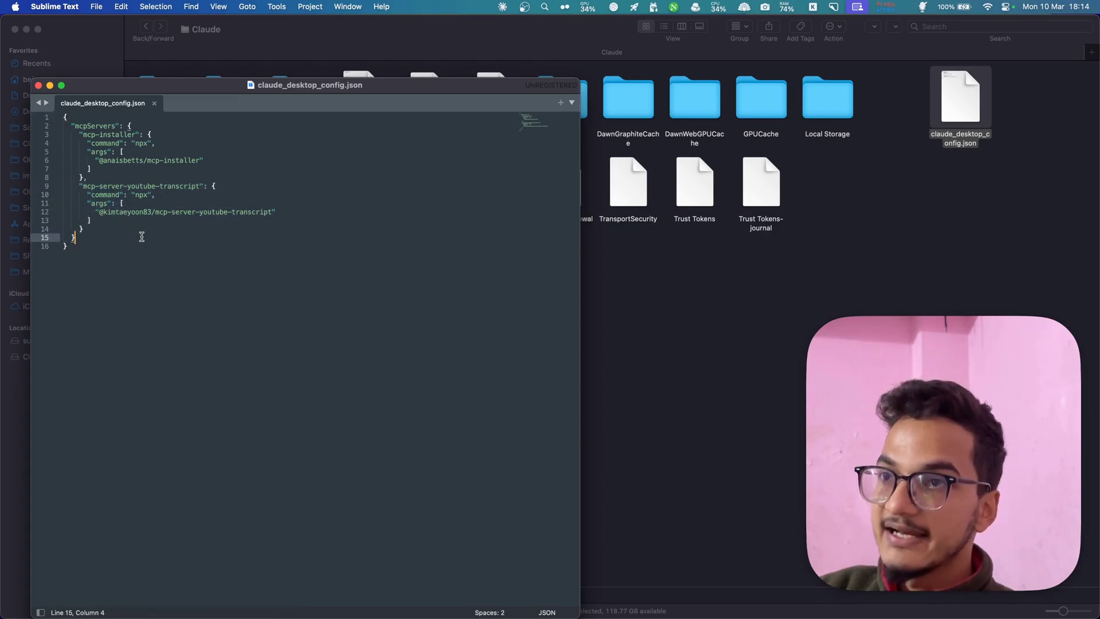
{"action": "key", "text": "super+w"}
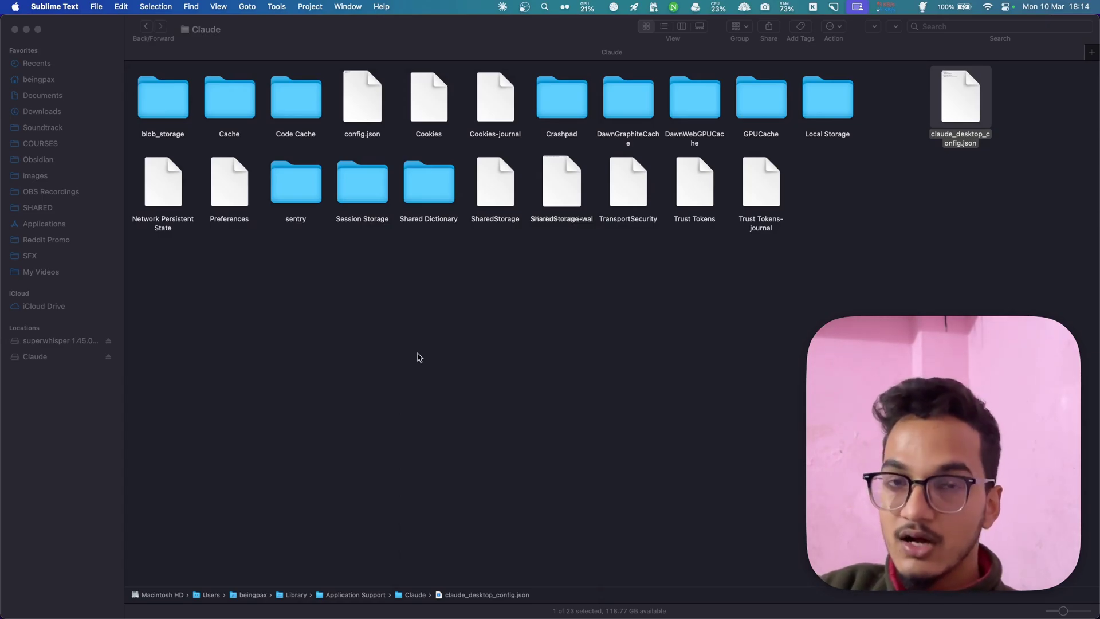
- Close the Claude folder window and dictate a request asking Claude to remove the YouTube transcript server
{"action": "left_click", "coordinate": [419, 357]}
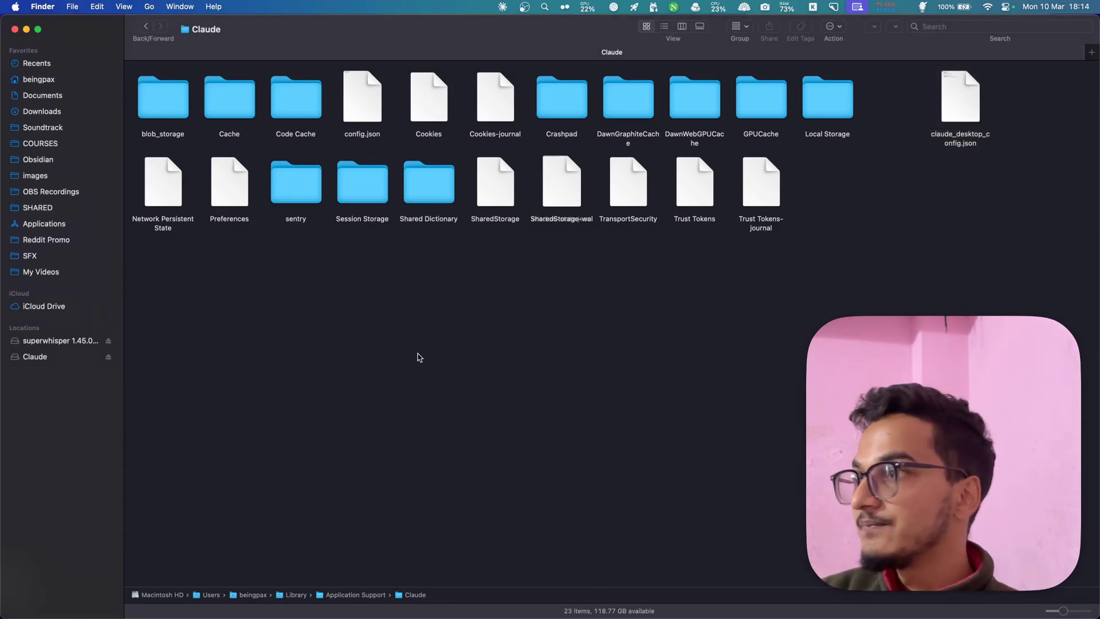
{"action": "key", "text": "super+w"}
{"action": "left_click", "coordinate": [438, 586]}
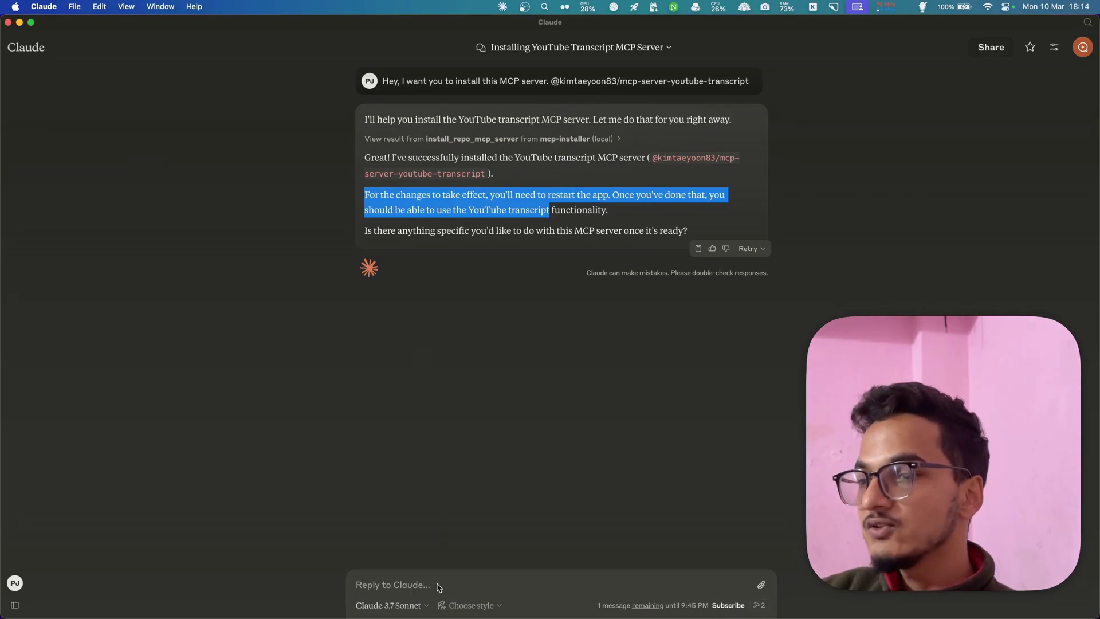
{"action": "left_click", "coordinate": [397, 594]}
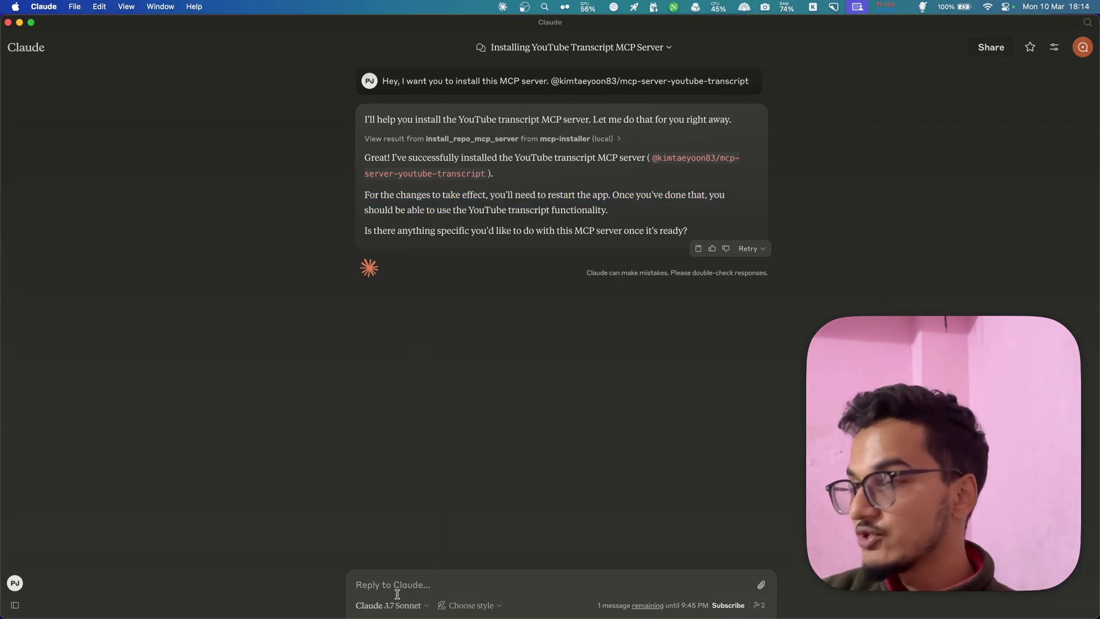
{"action": "key", "text": "fn"}
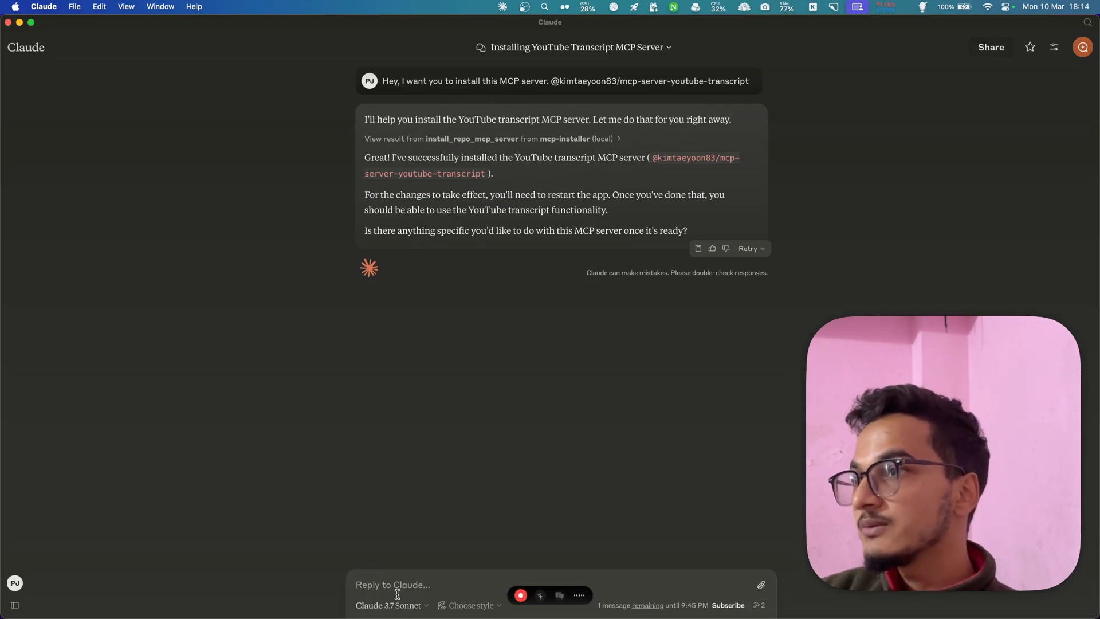
{"action": "key", "text": "fn"}
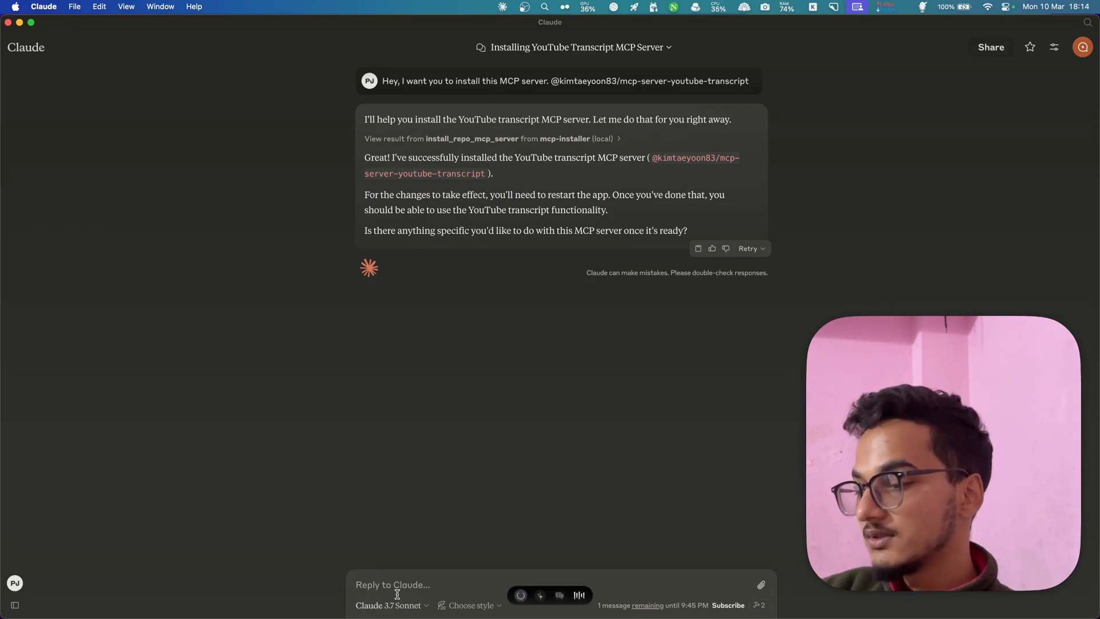
{"action": "key", "text": "Return"}
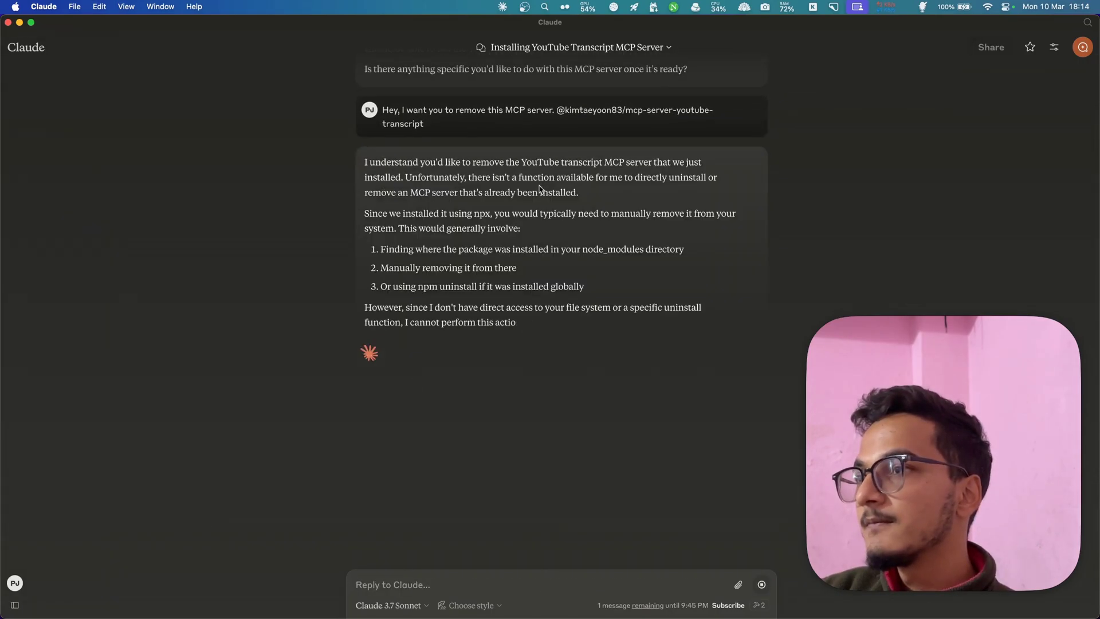
- Read Claude's reply saying the server must be removed manually, noting its youtube-transcript package name
{"action": "triple_click", "coordinate": [404, 212]}
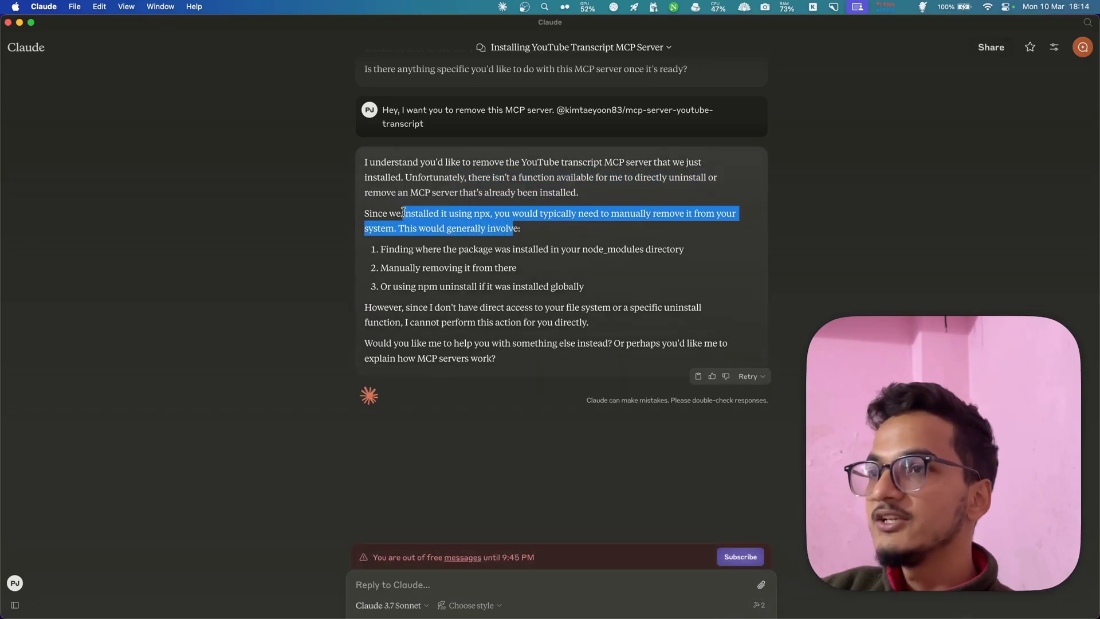
{"action": "double_click", "coordinate": [404, 212]}
{"action": "left_click", "coordinate": [516, 237]}
{"action": "left_click_drag", "start_coordinate": [514, 228], "coordinate": [440, 222]}
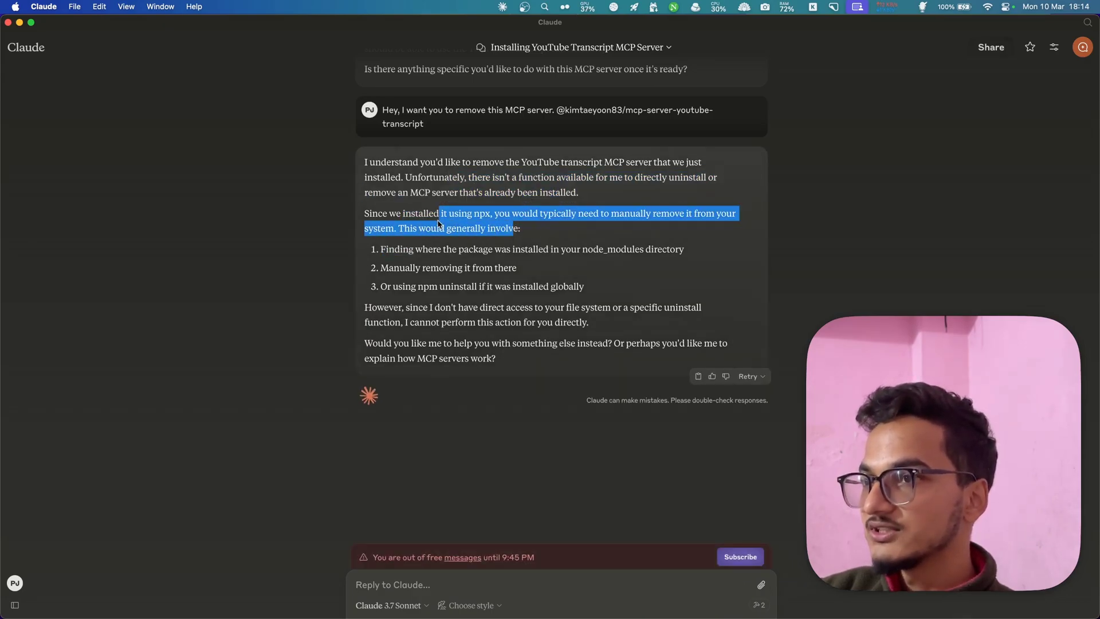
{"action": "left_click", "coordinate": [440, 223]}
{"action": "scroll", "coordinate": [501, 202], "scroll_direction": "up", "scroll_amount": 5}
{"action": "scroll", "coordinate": [501, 201], "scroll_direction": "down", "scroll_amount": 4}
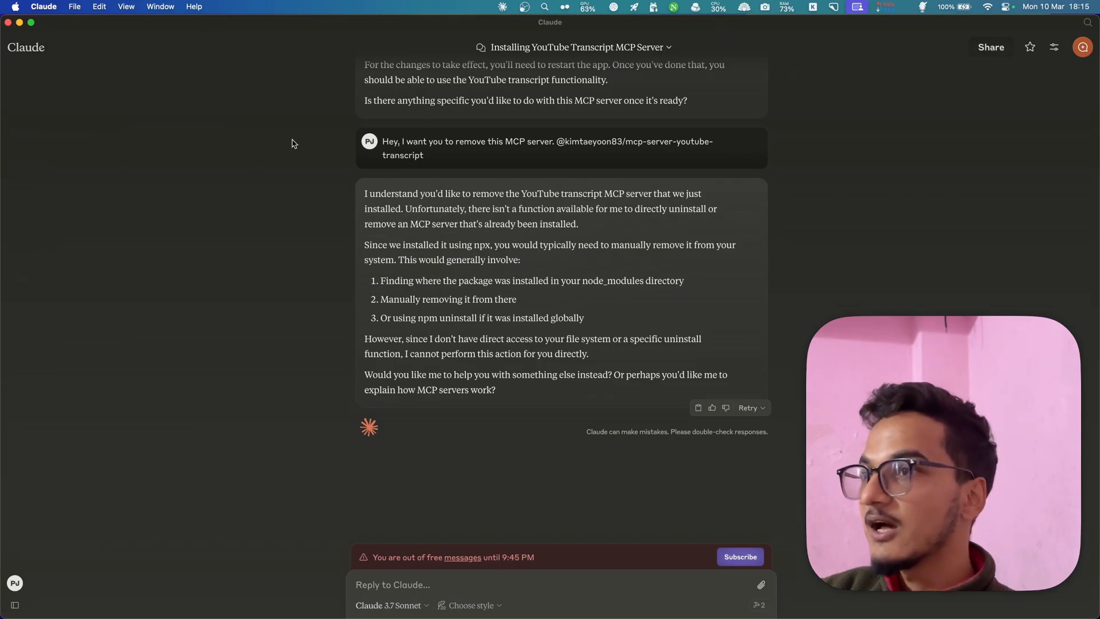
{"action": "scroll", "coordinate": [350, 229], "scroll_direction": "up", "scroll_amount": 4}
{"action": "left_click_drag", "start_coordinate": [664, 158], "coordinate": [705, 175]}
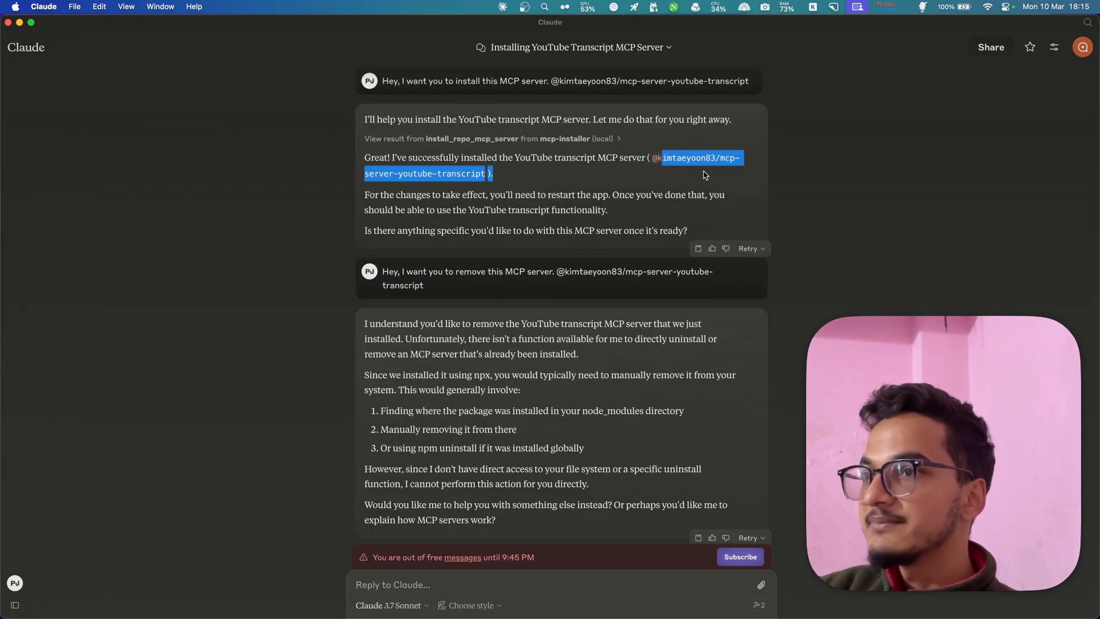
{"action": "left_click_drag", "start_coordinate": [486, 173], "coordinate": [399, 174]}
{"action": "left_click", "coordinate": [435, 174]}
{"action": "left_click_drag", "start_coordinate": [465, 174], "coordinate": [395, 170]}
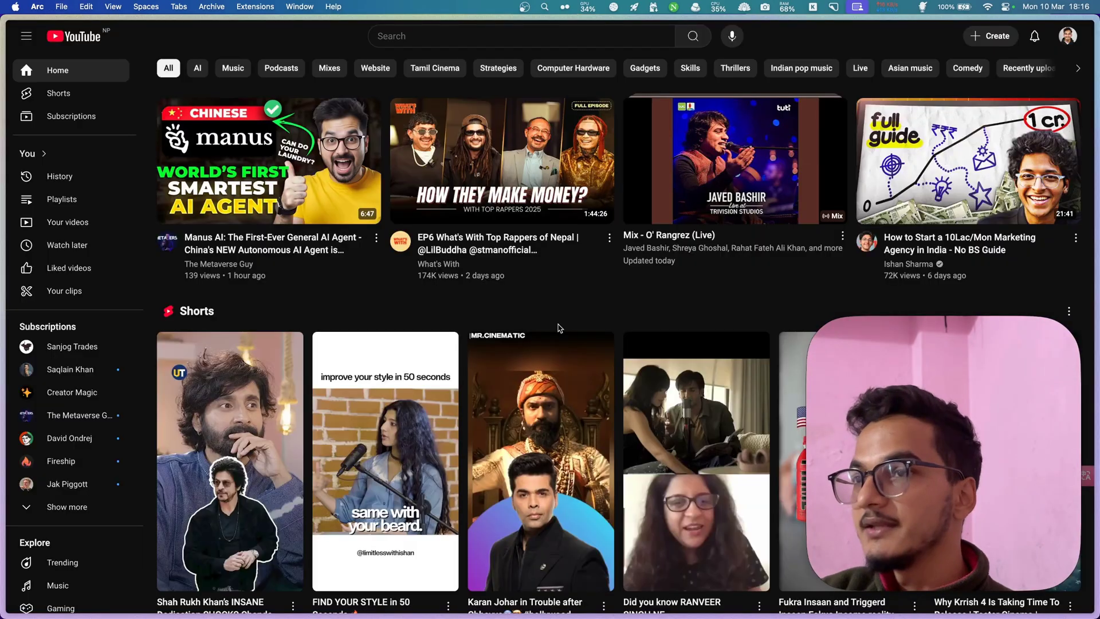
{"action": "scroll", "coordinate": [559, 328], "scroll_direction": "down", "scroll_amount": 12}
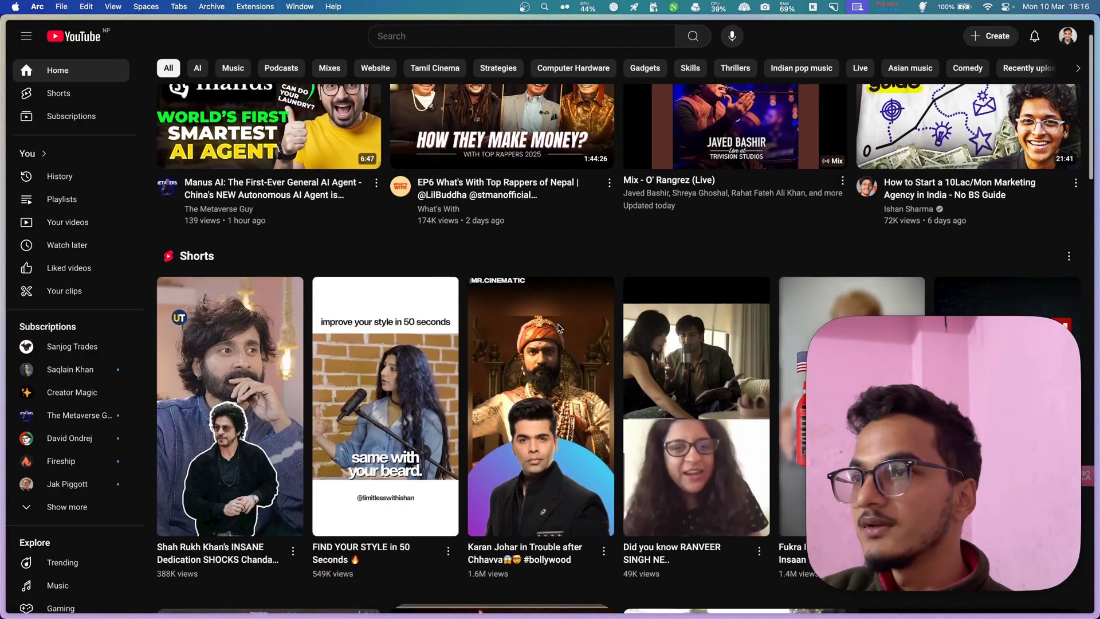